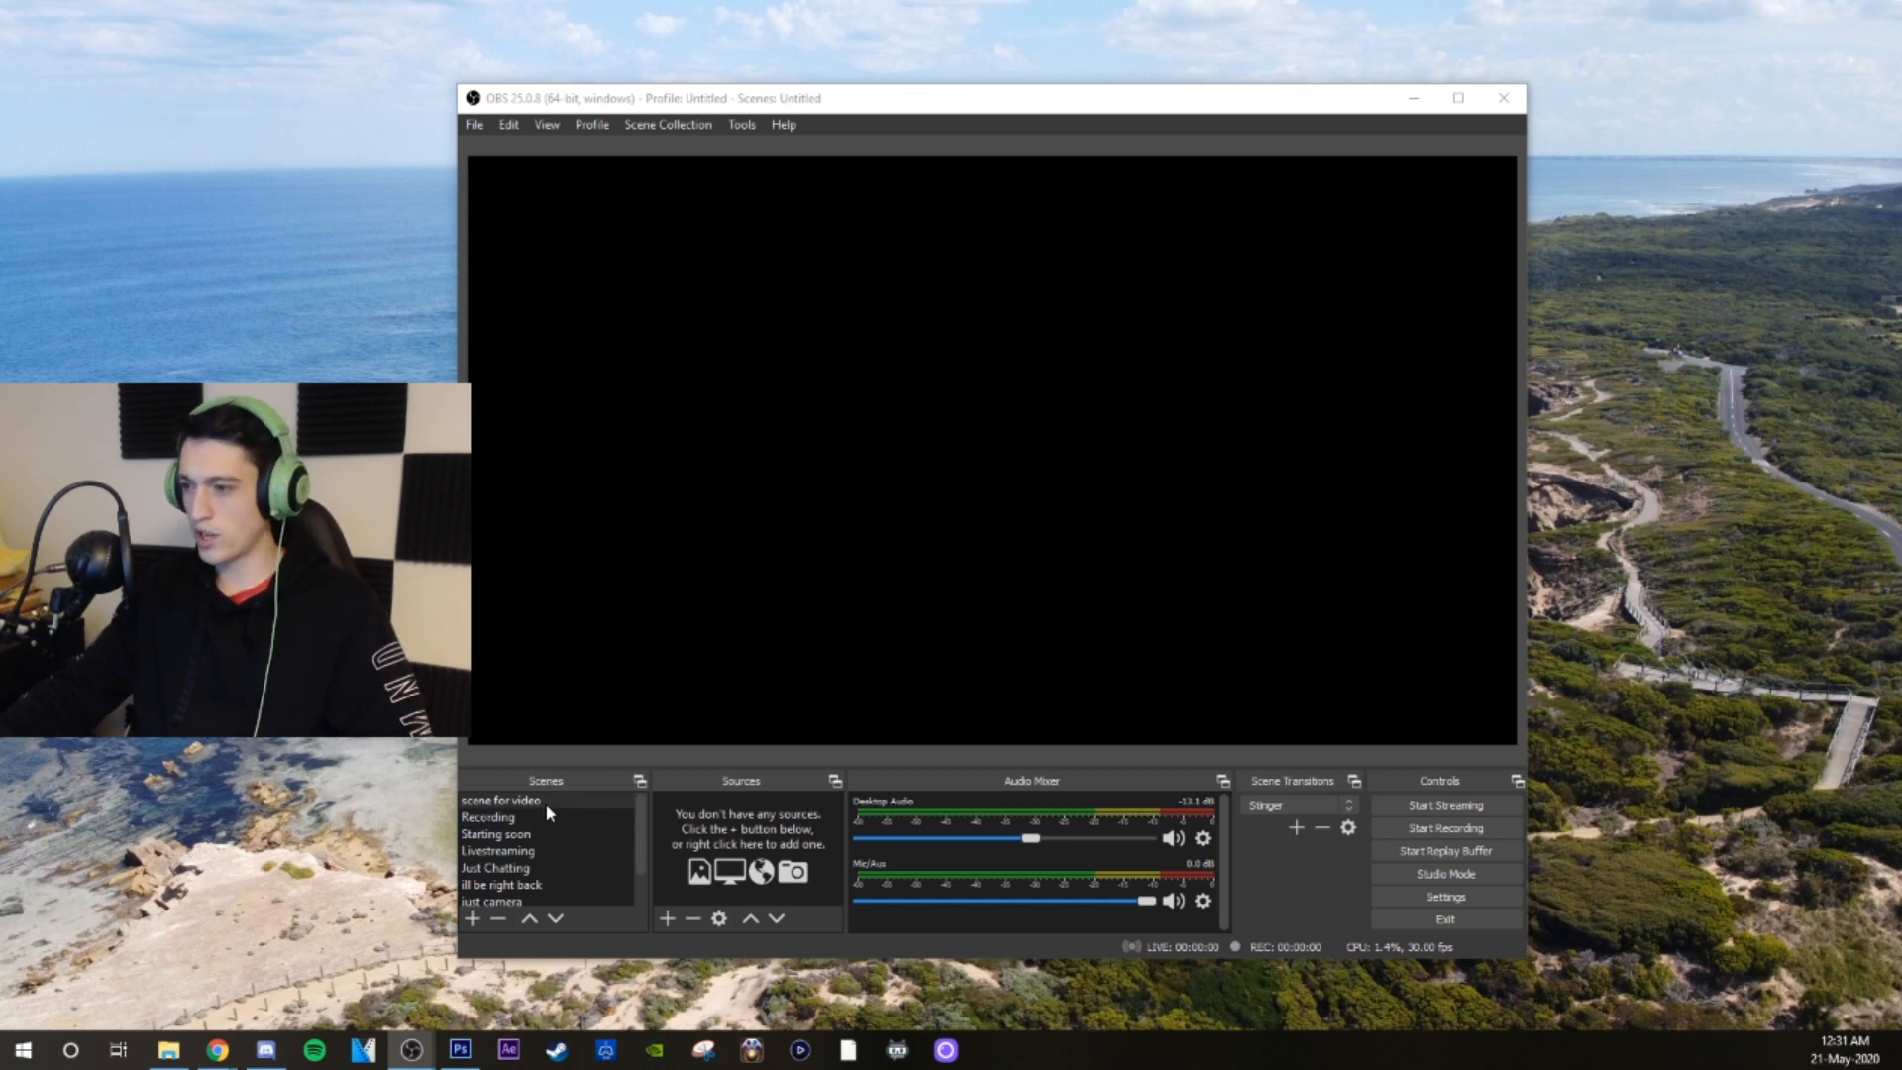
# Add a video capture device source named "webcam" using the c922 Pro Stream Webcam
pyautogui.click(664, 920)
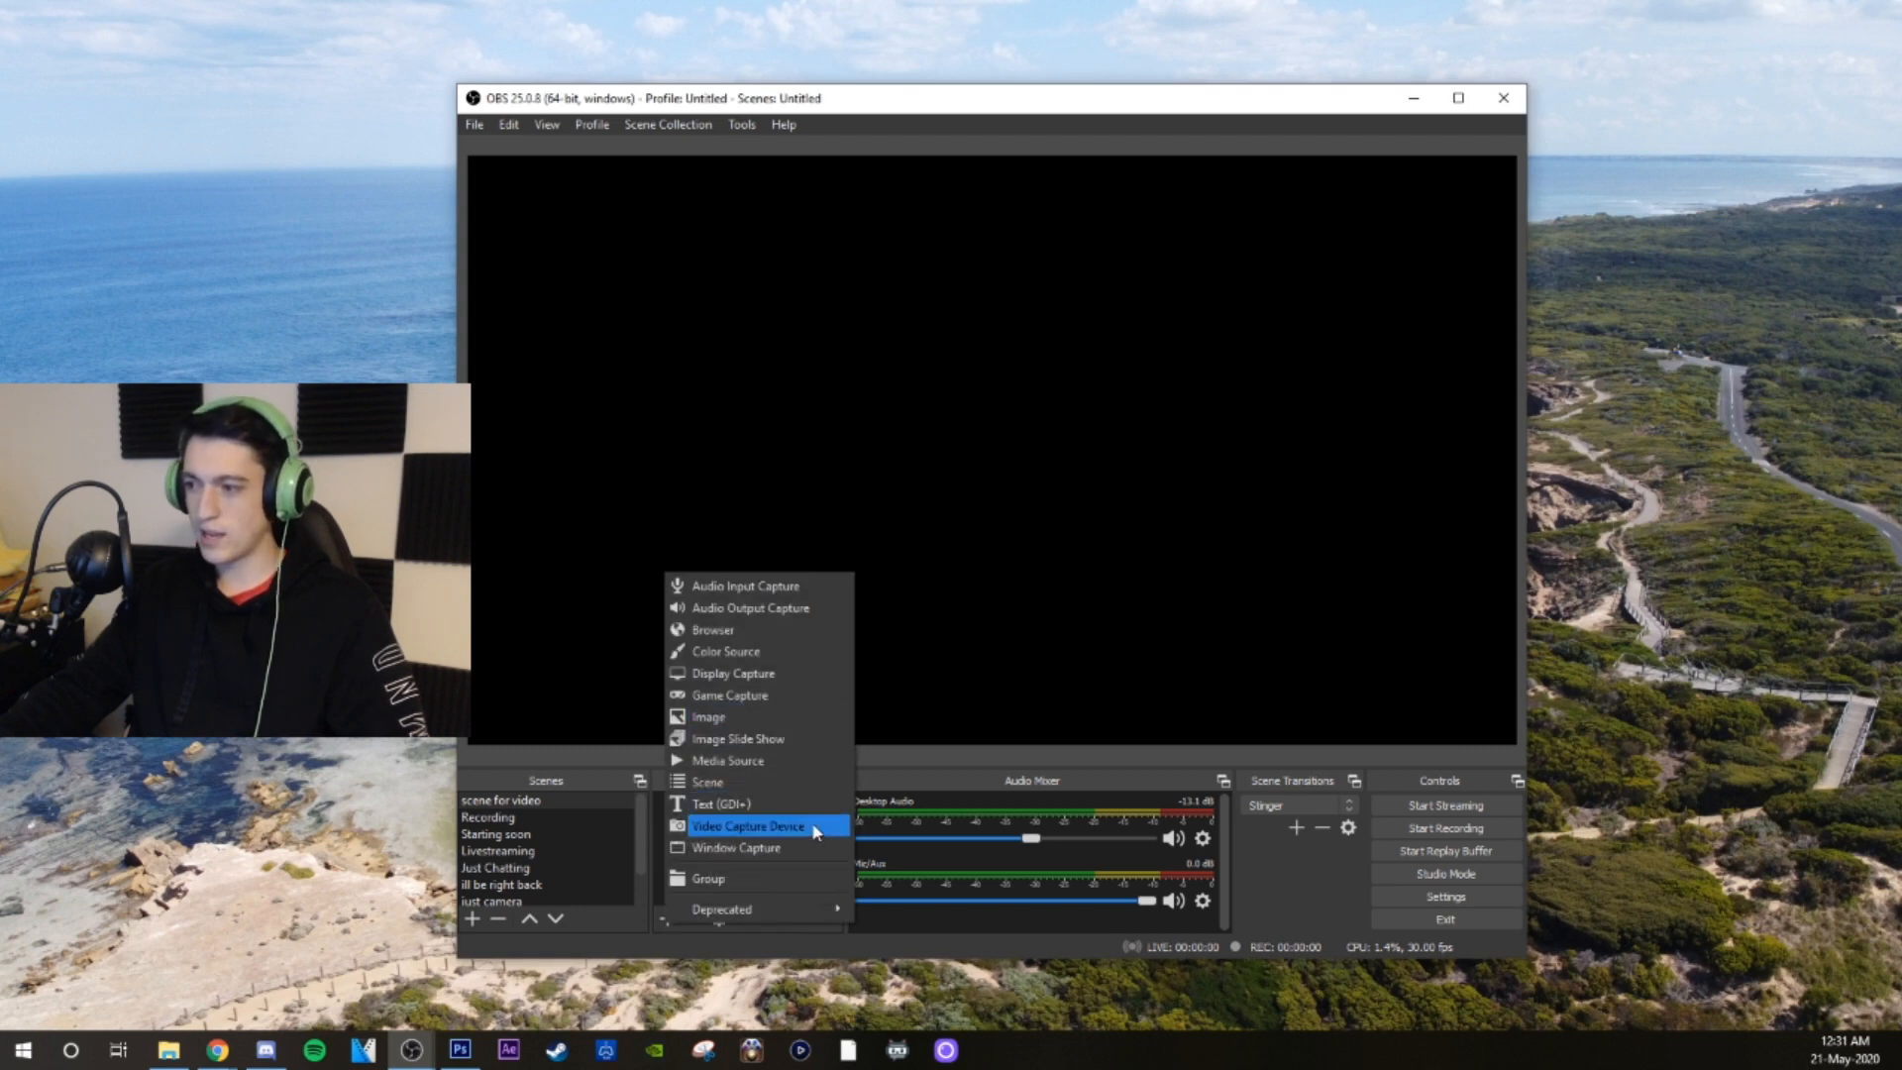
pyautogui.click(745, 827)
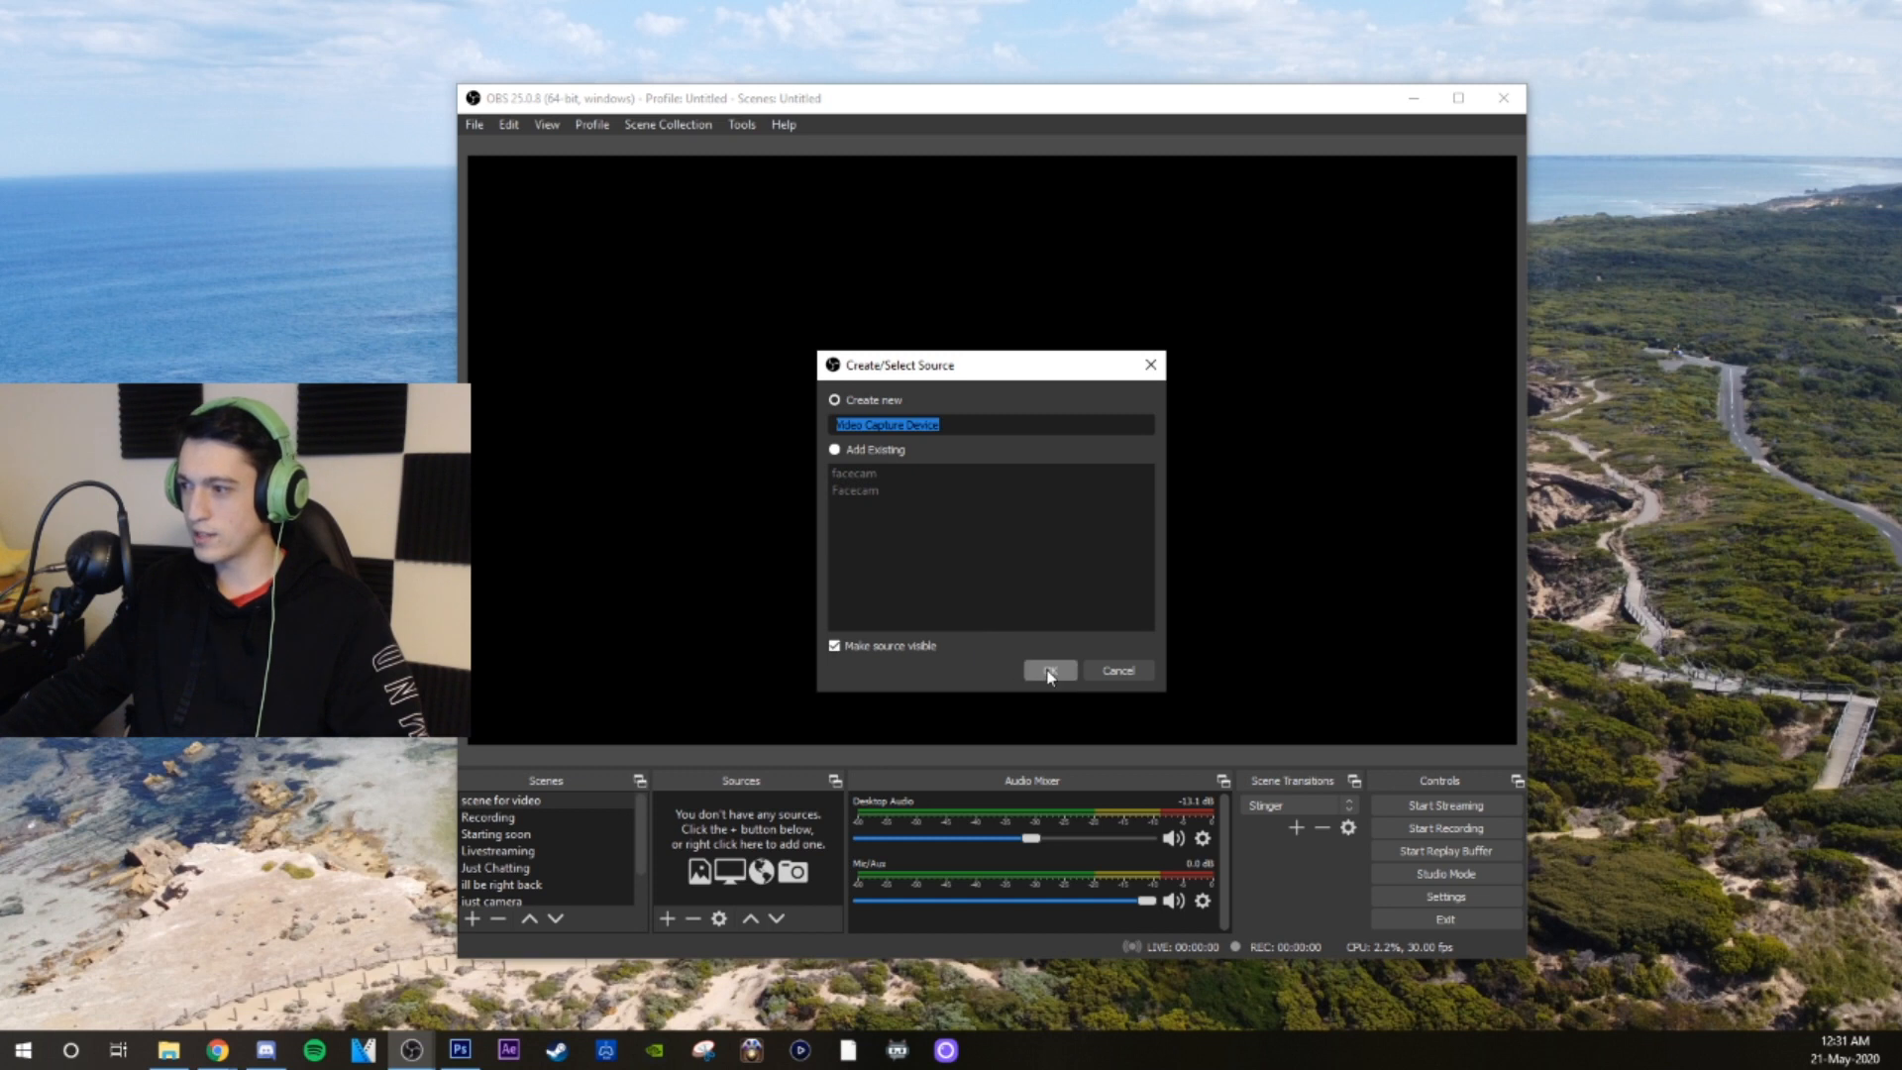
pyautogui.write('web')
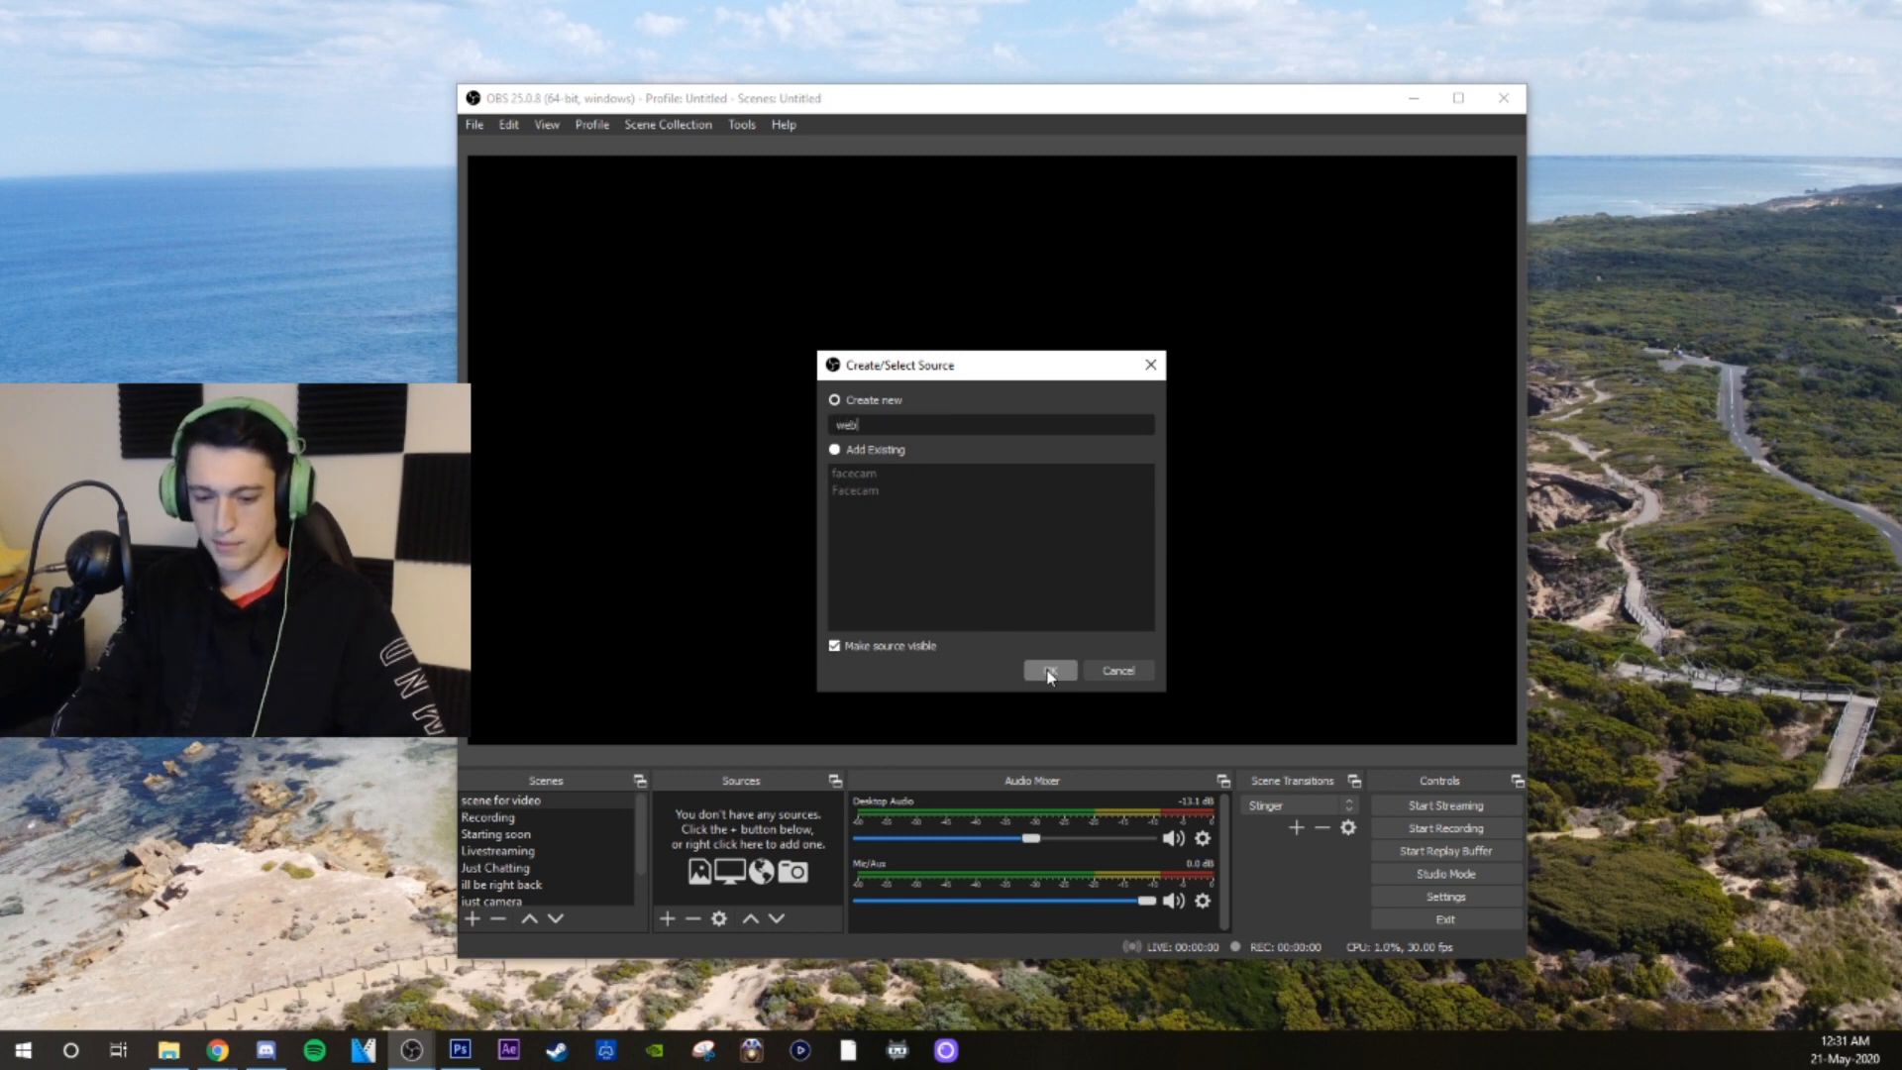
pyautogui.write('cam')
pyautogui.click(1049, 673)
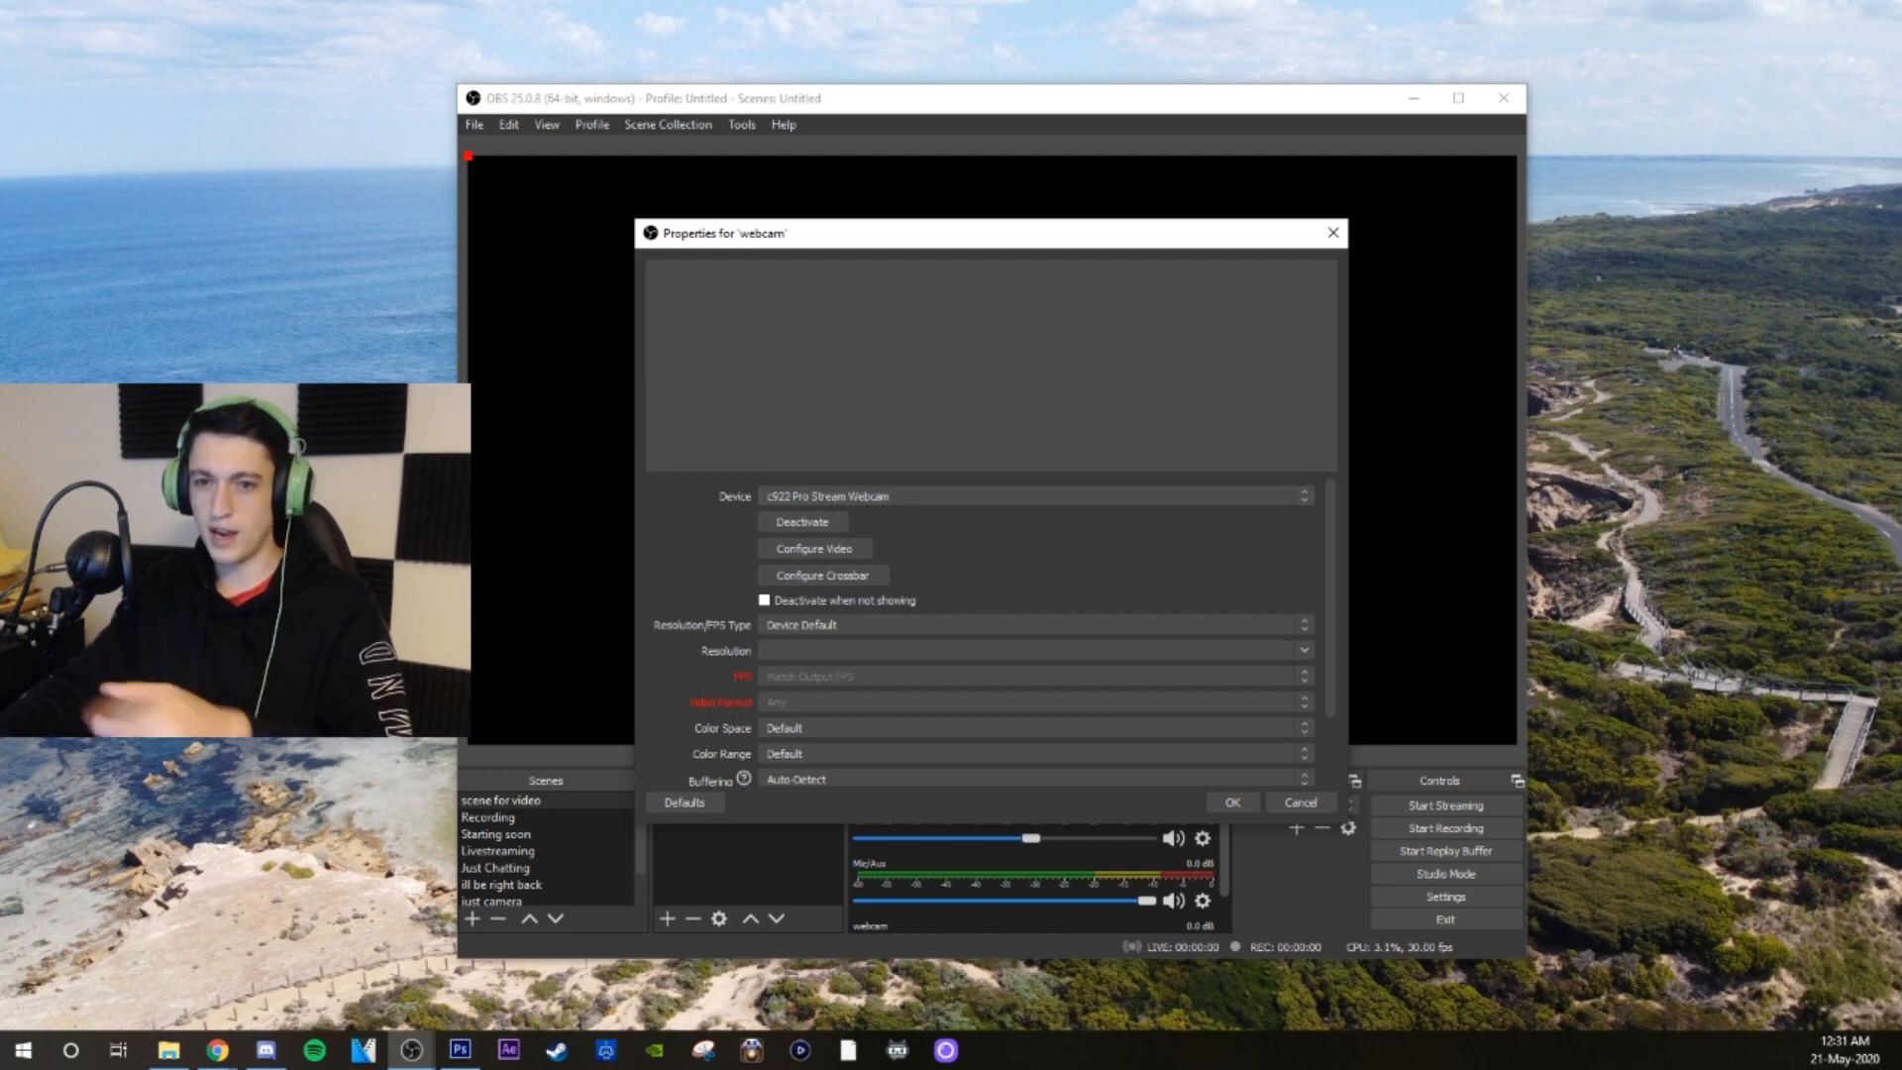
pyautogui.moveTo(0, 93); pyautogui.dragTo(0, 199)
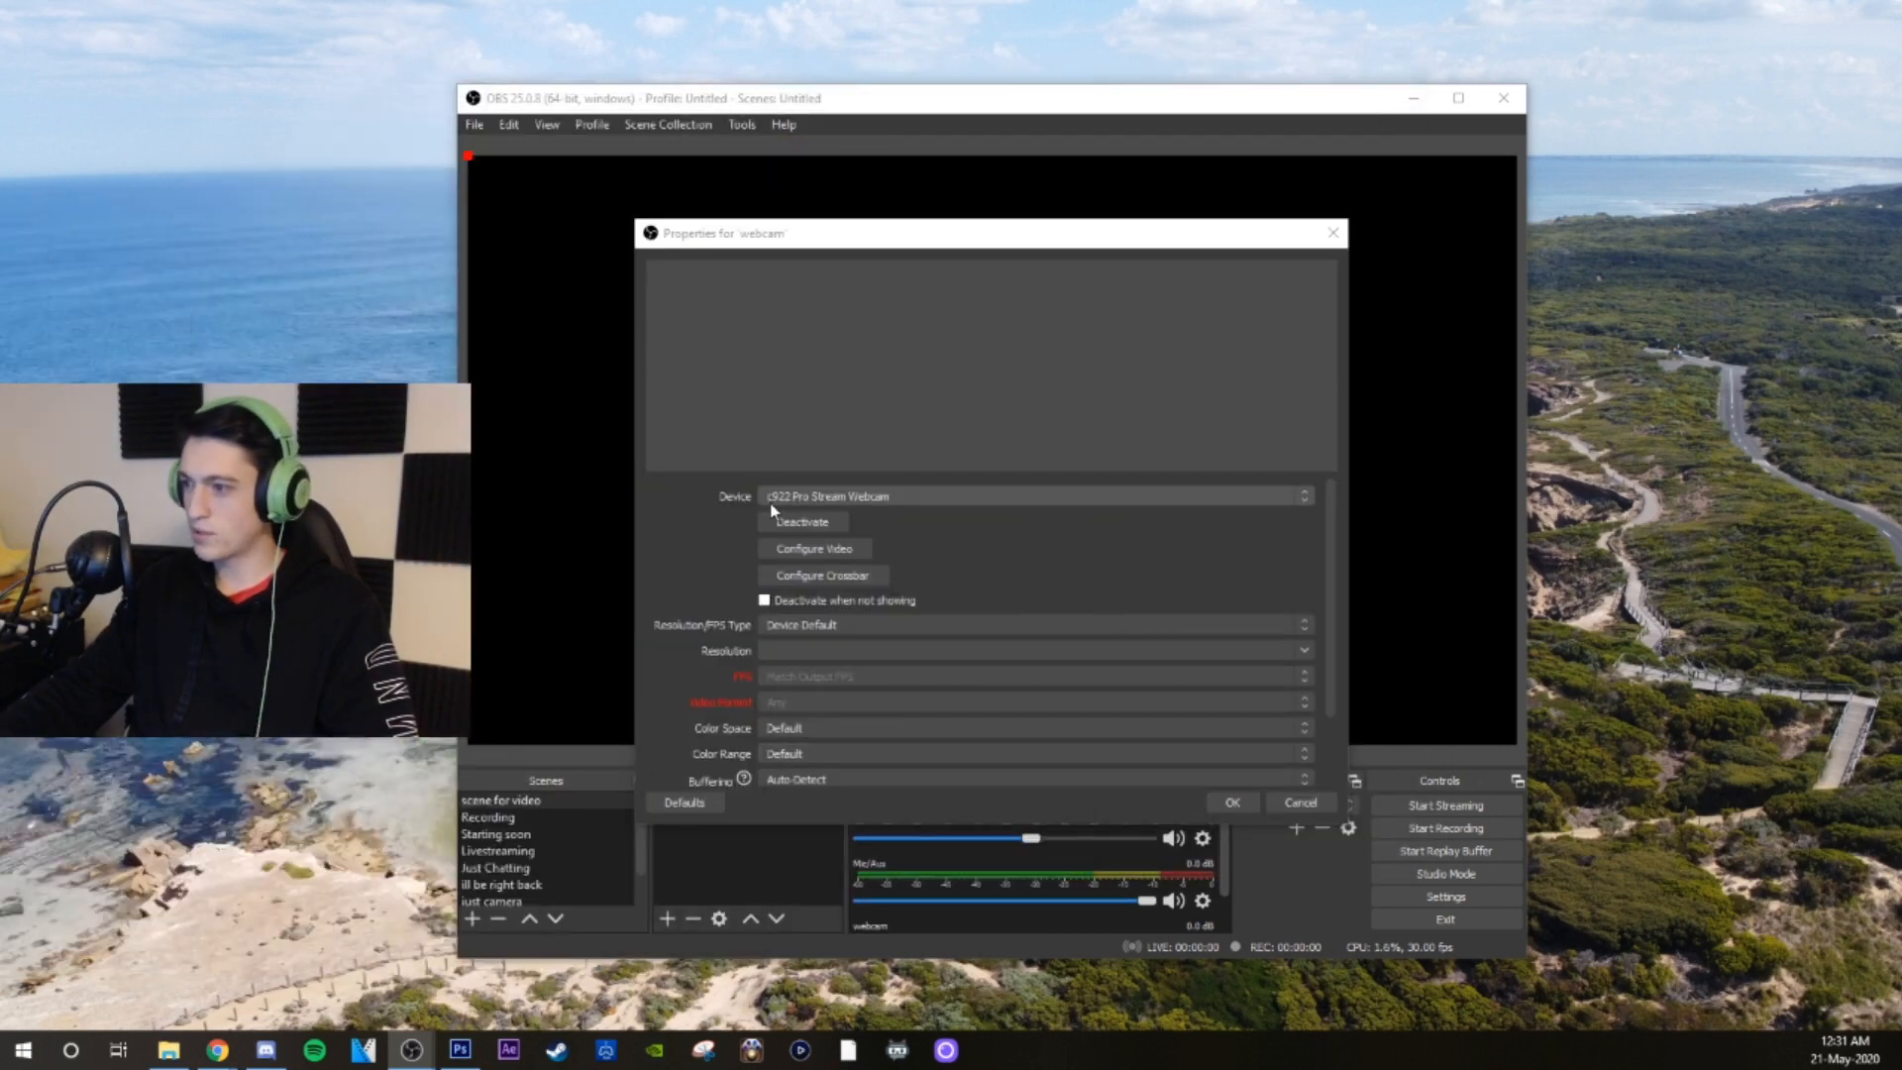
pyautogui.click(1232, 803)
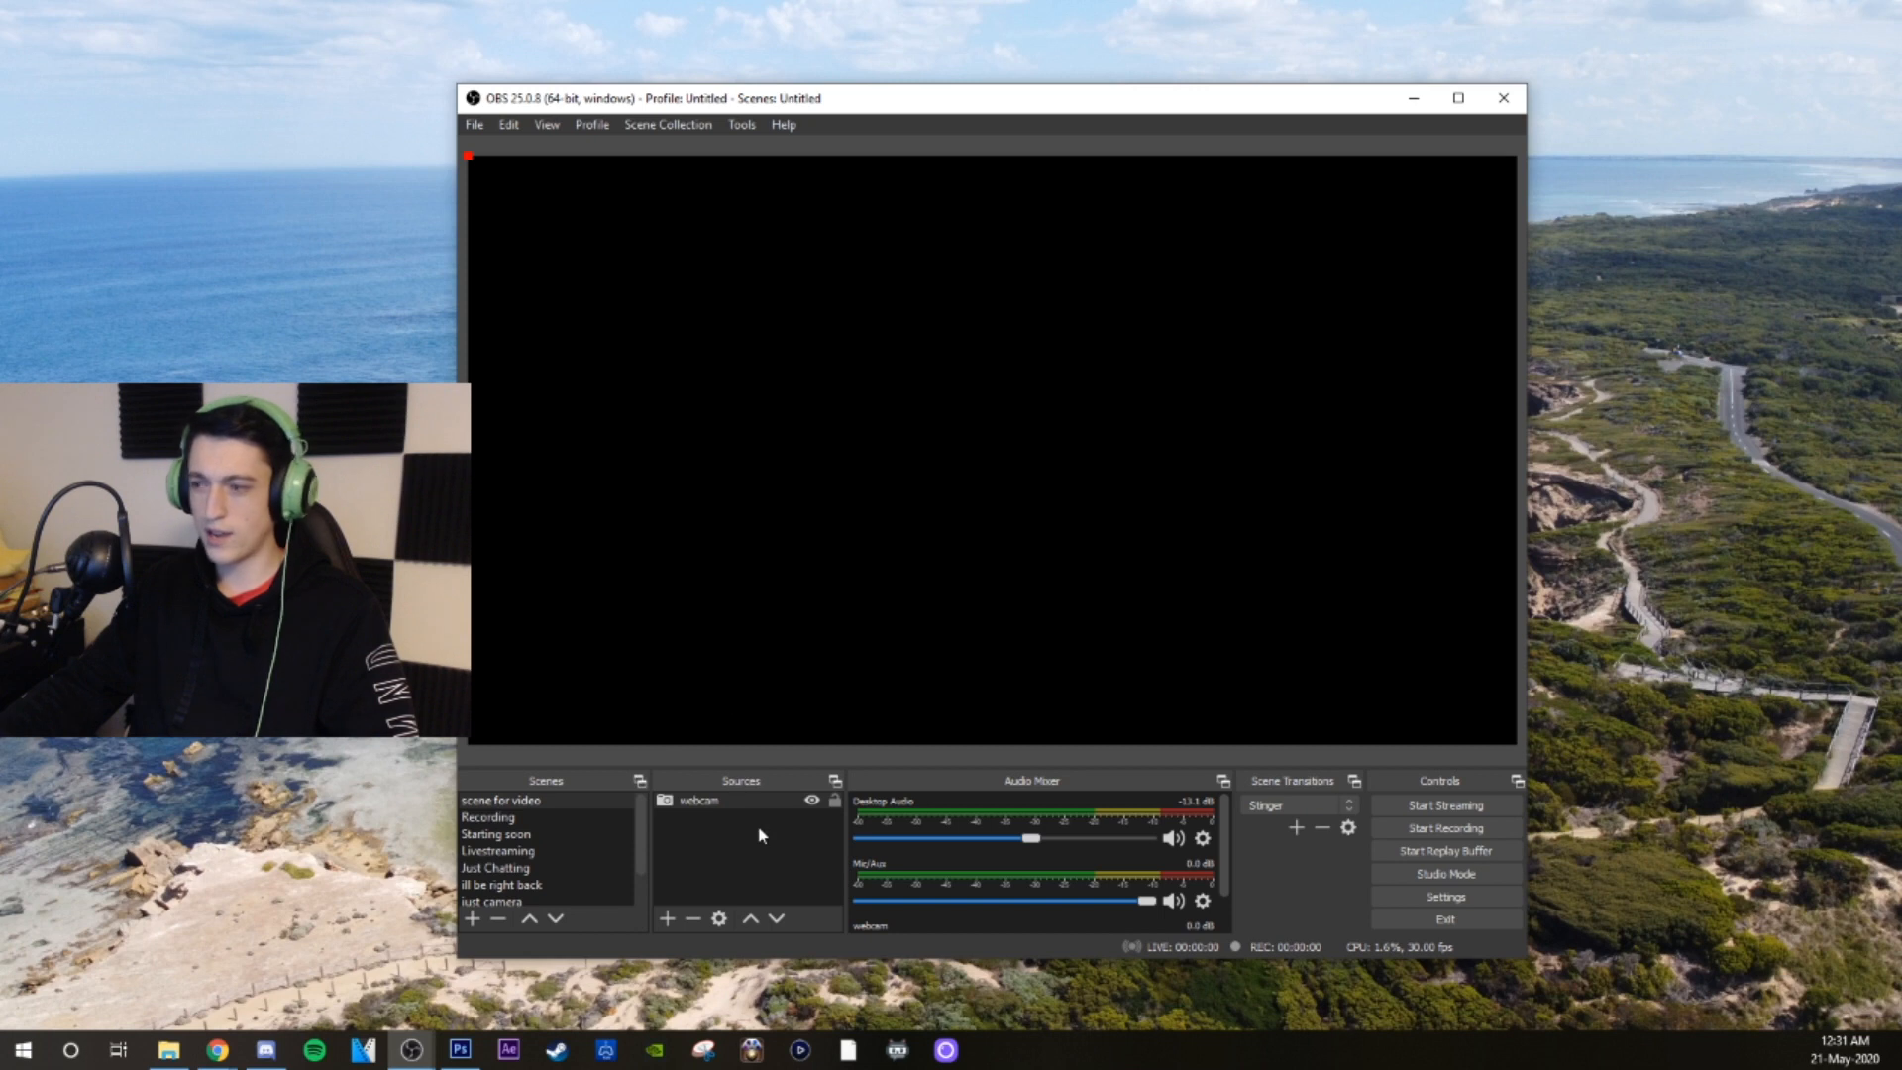
# Add a window capture source named "remote play", leaving the OBS window as its captured window
pyautogui.click(667, 918)
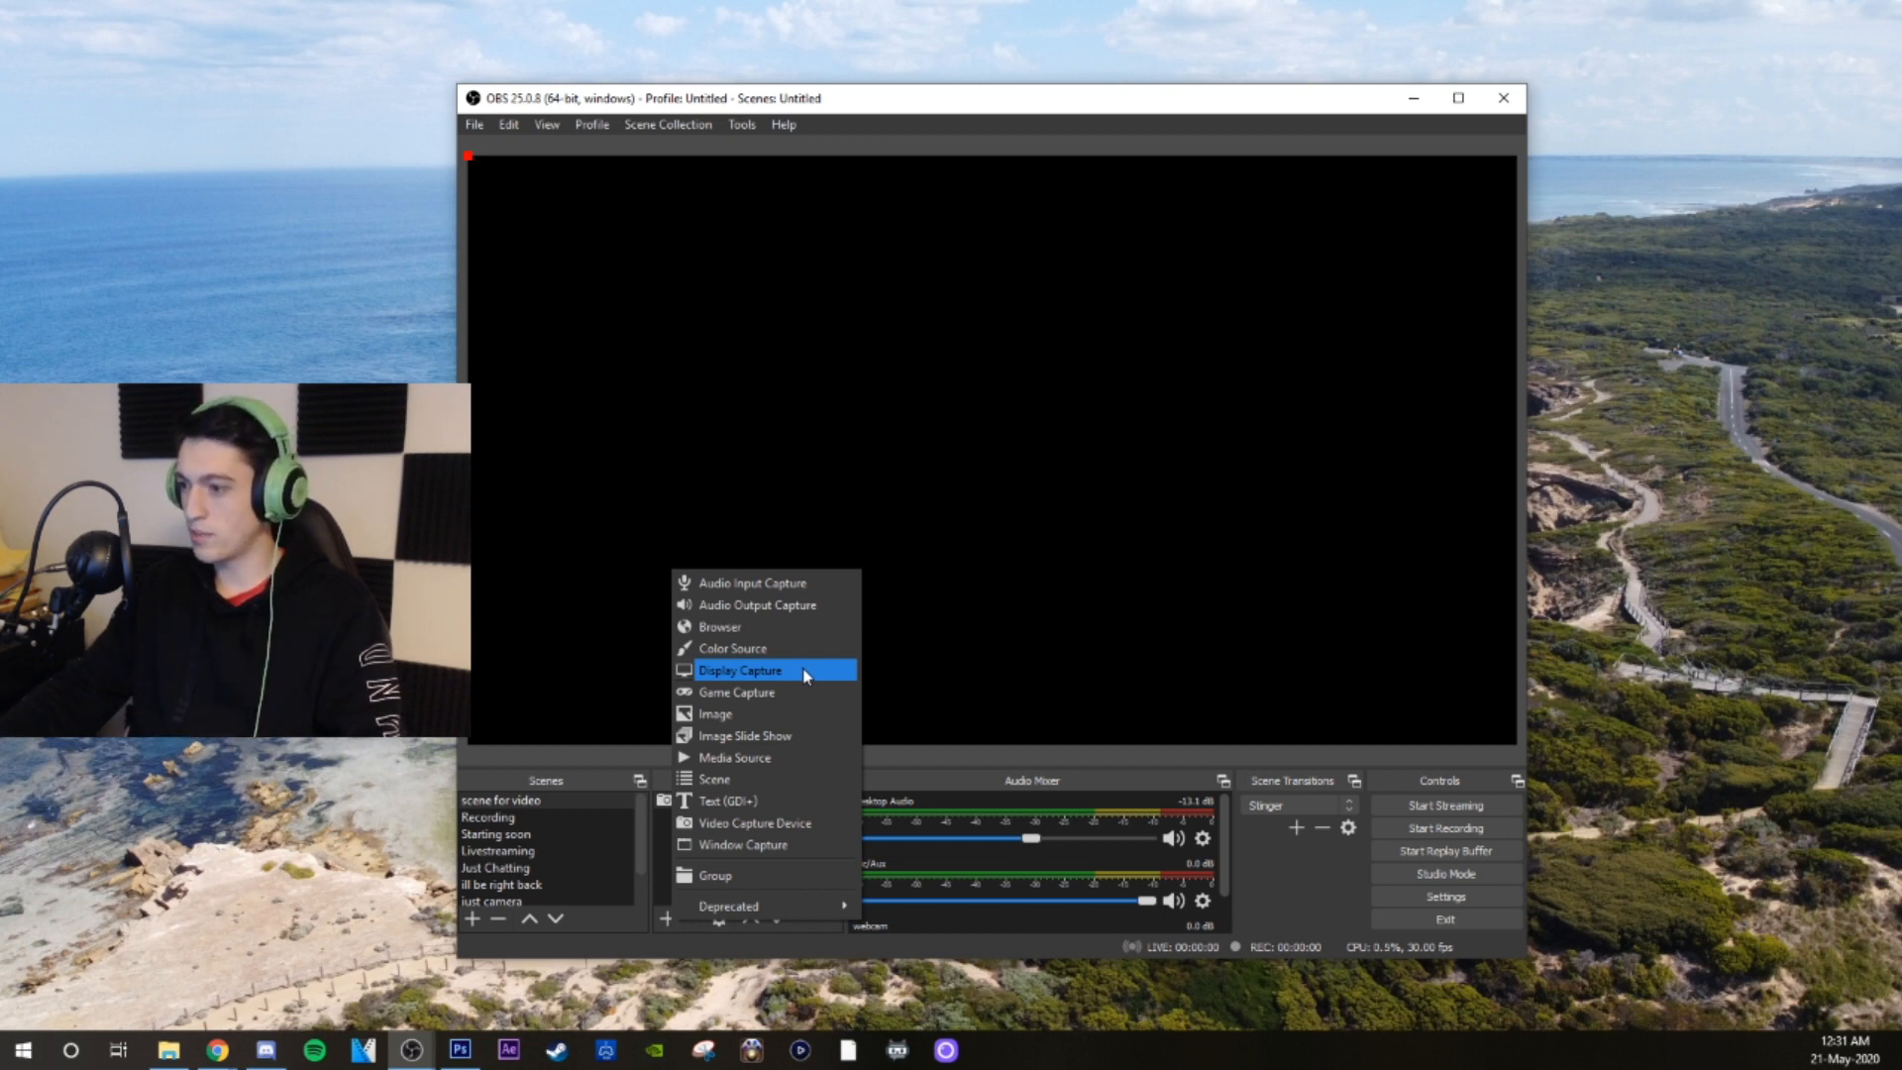
pyautogui.click(775, 844)
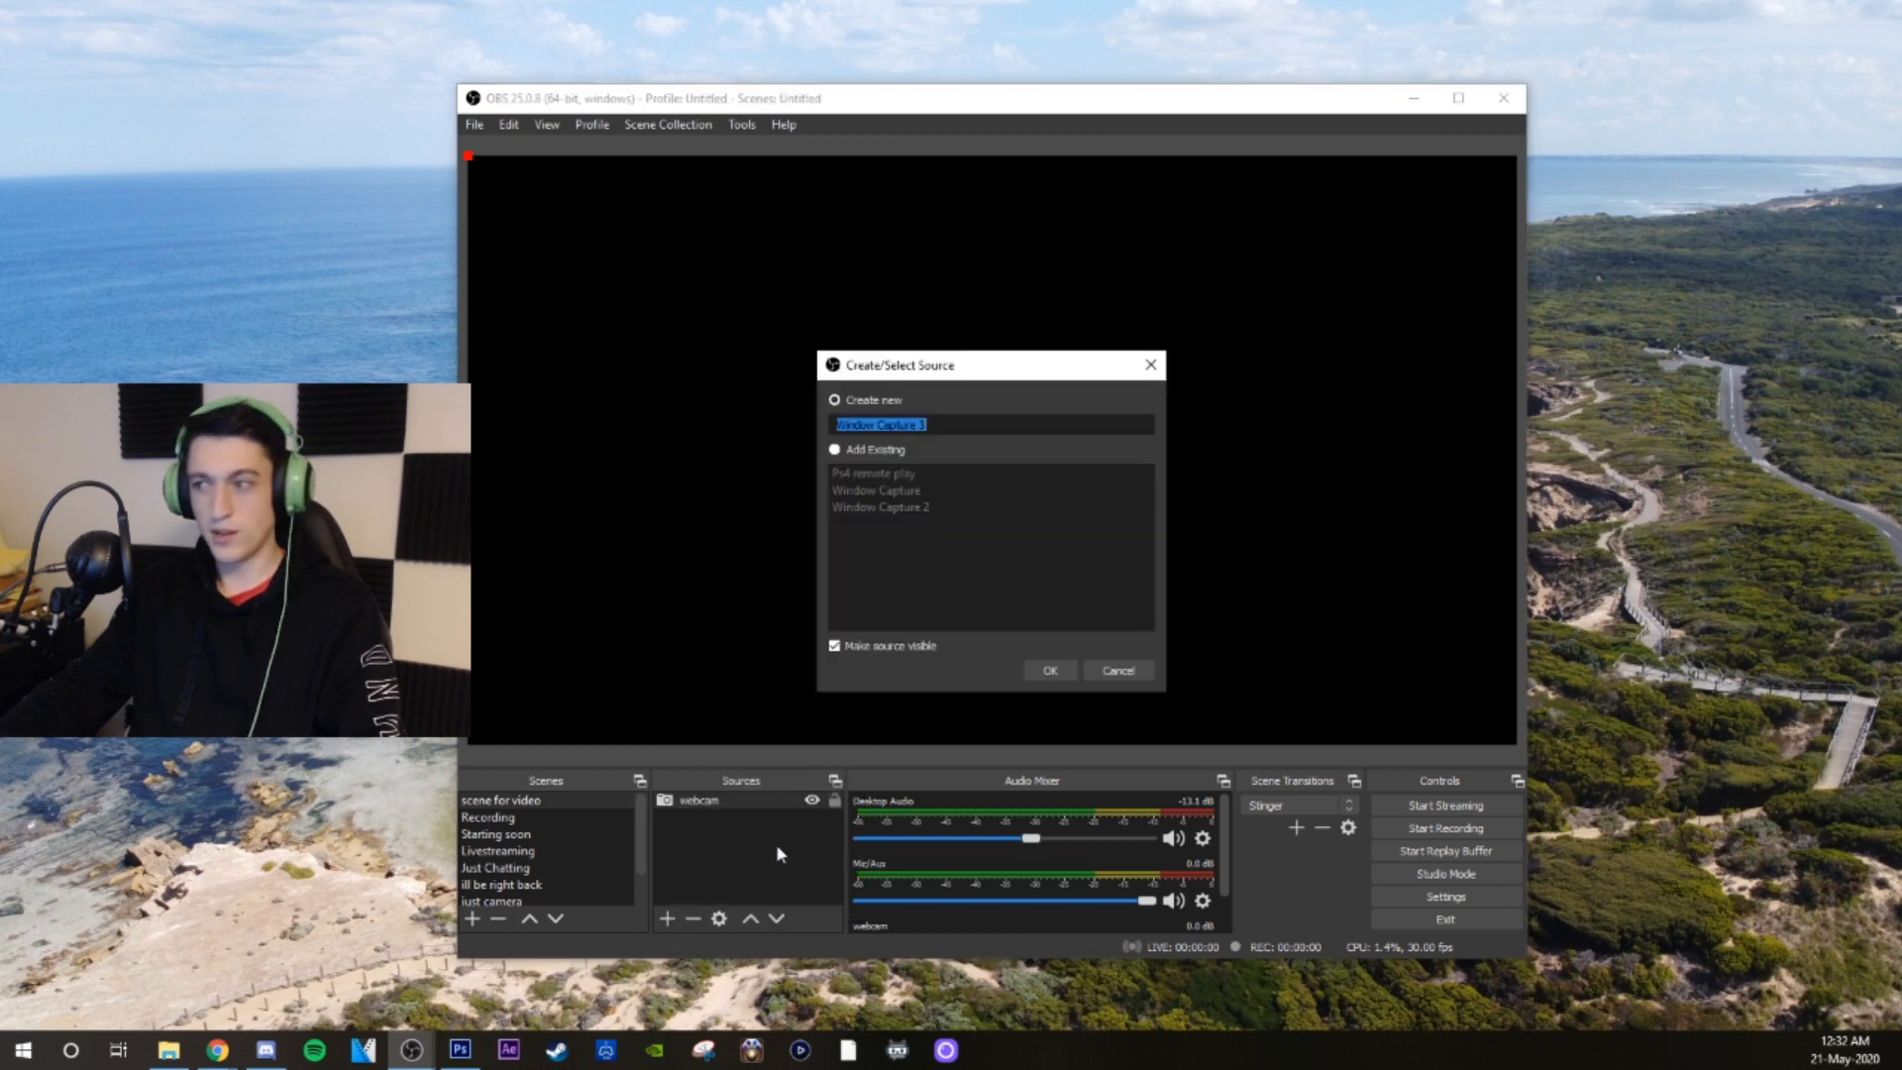
pyautogui.press('BackSpace')
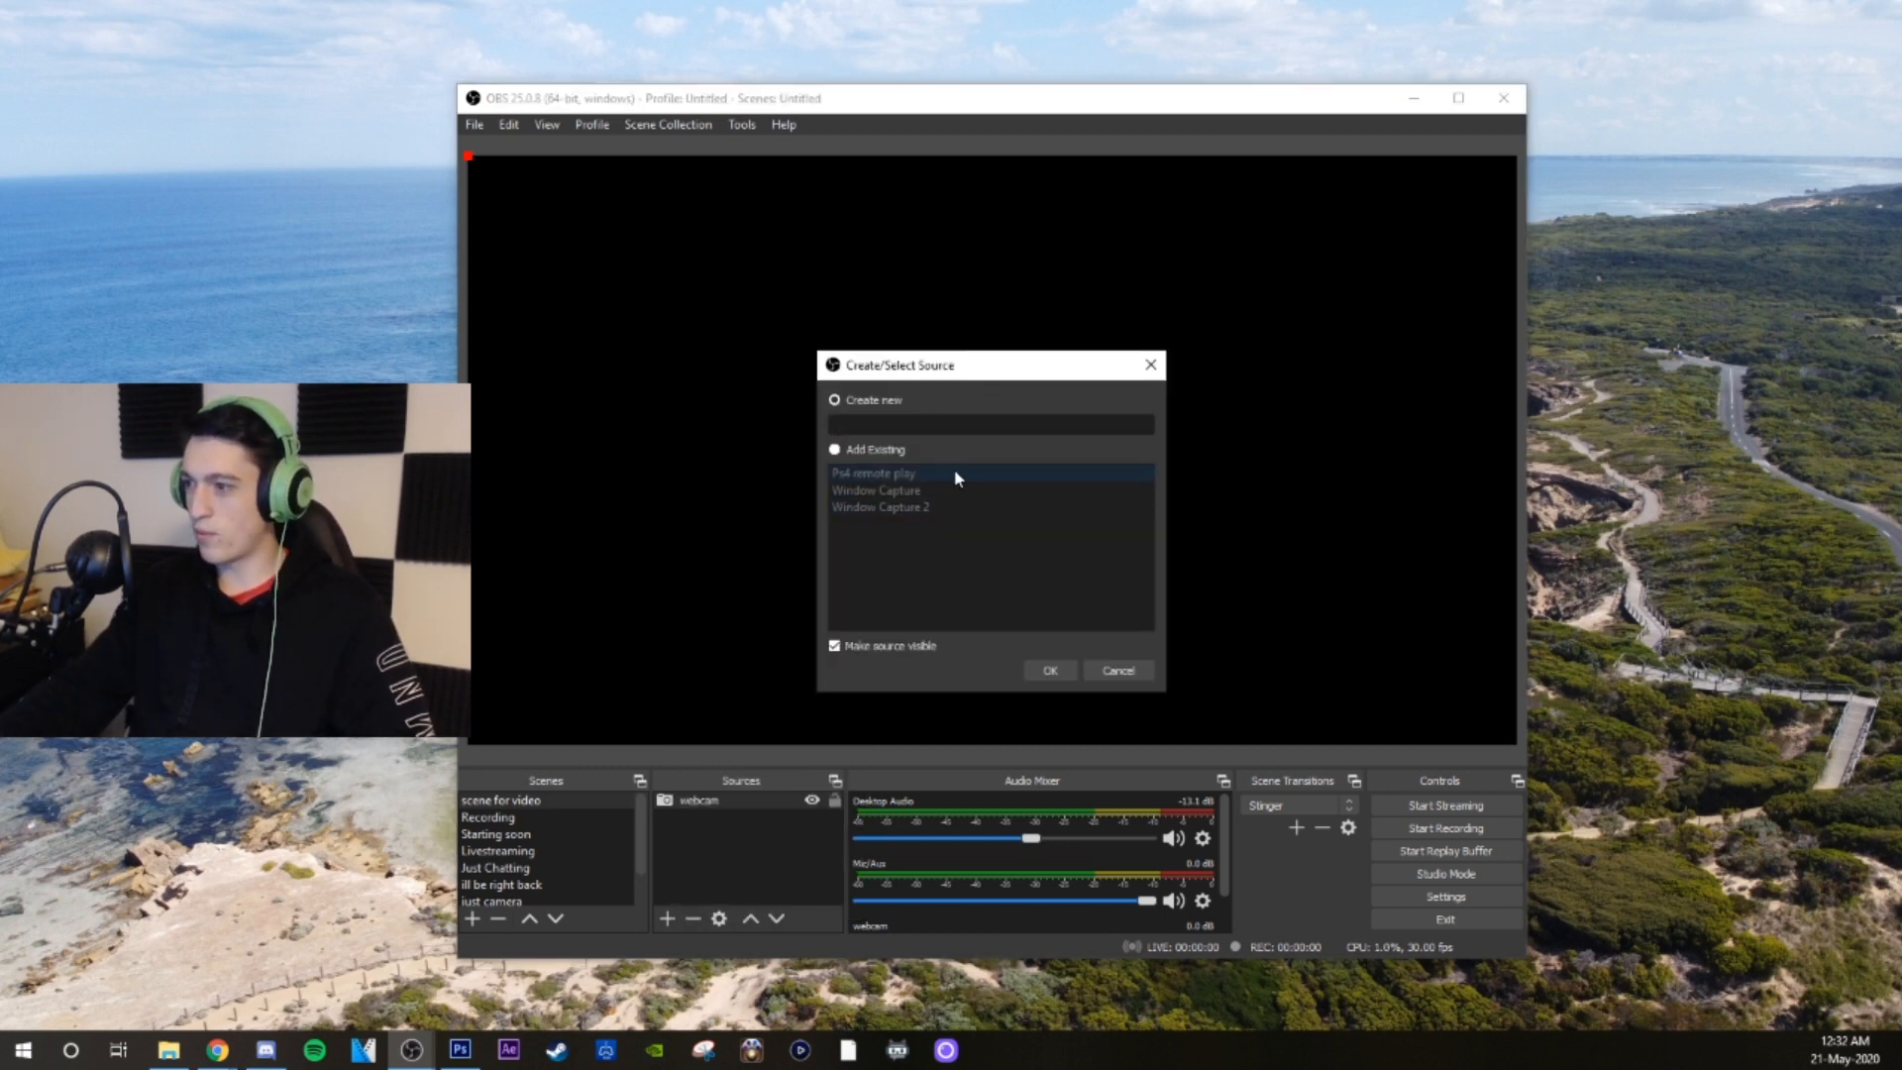
pyautogui.write('remote play')
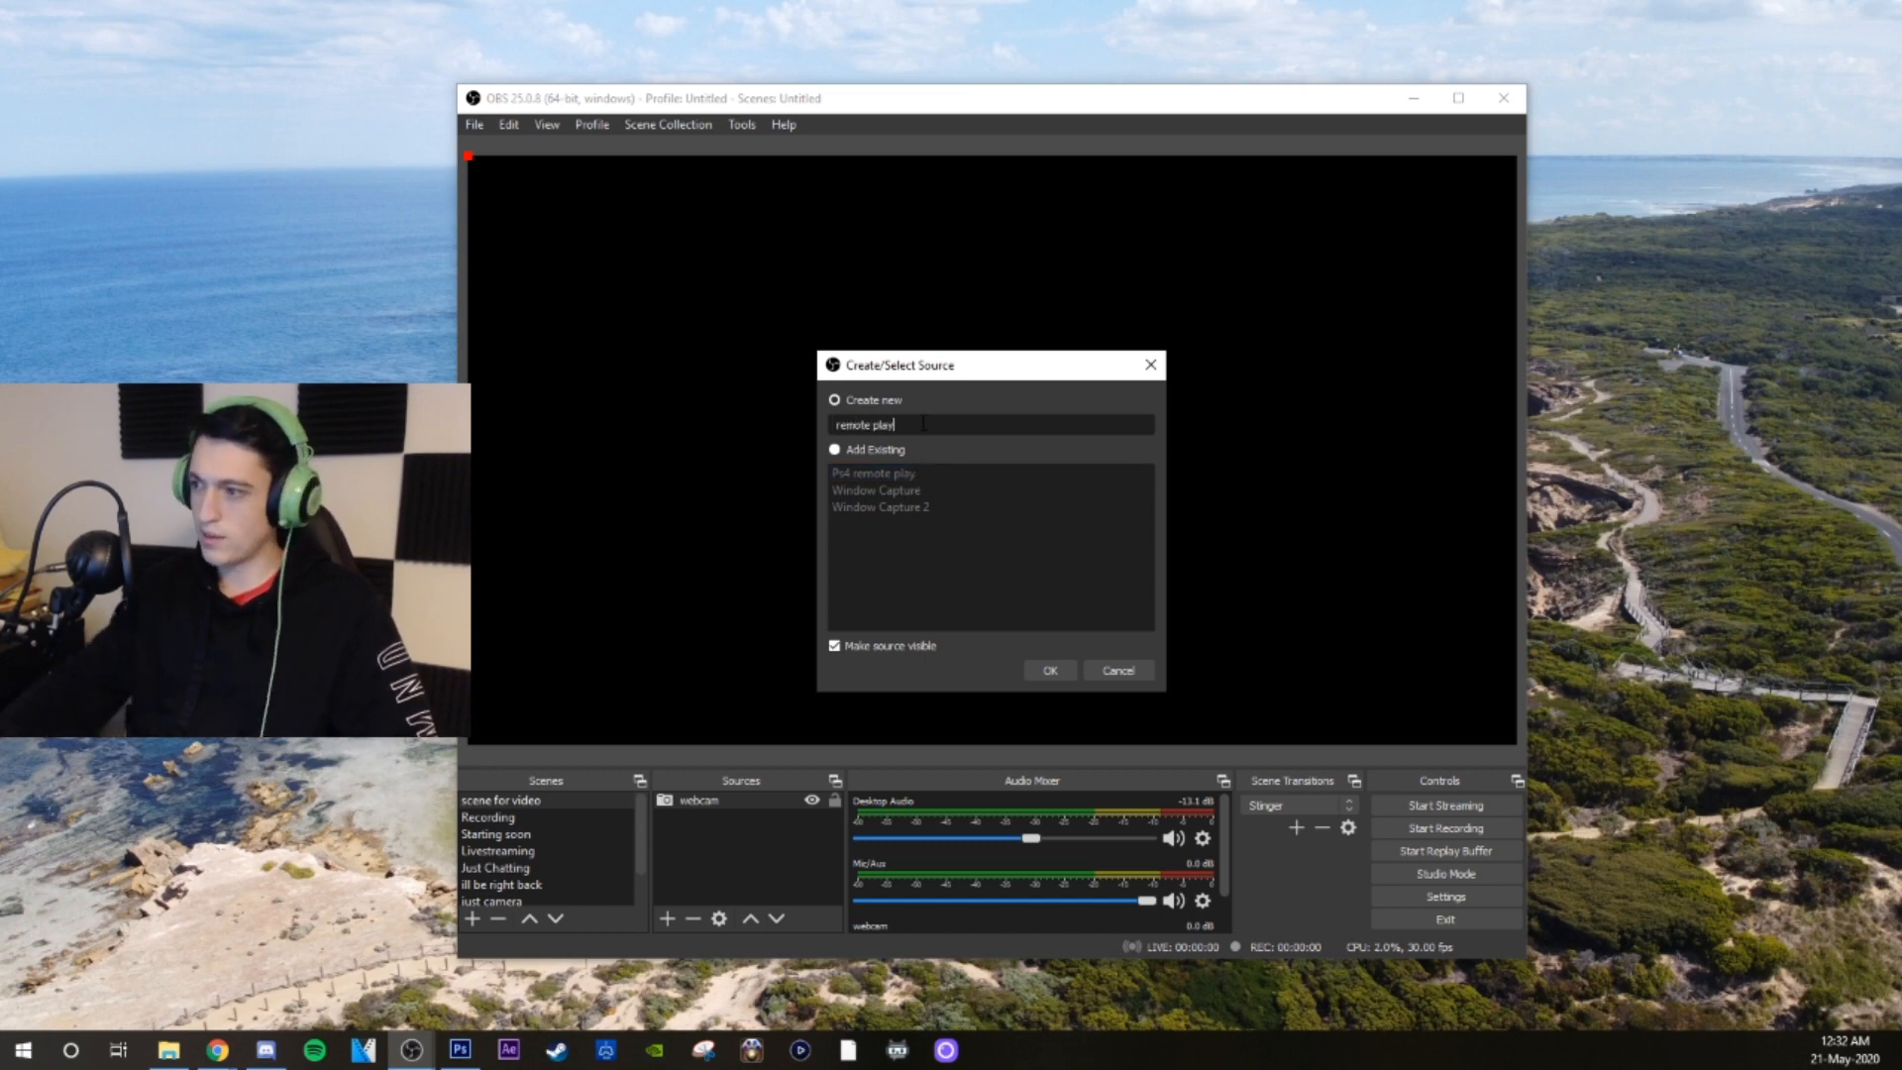
pyautogui.click(1050, 670)
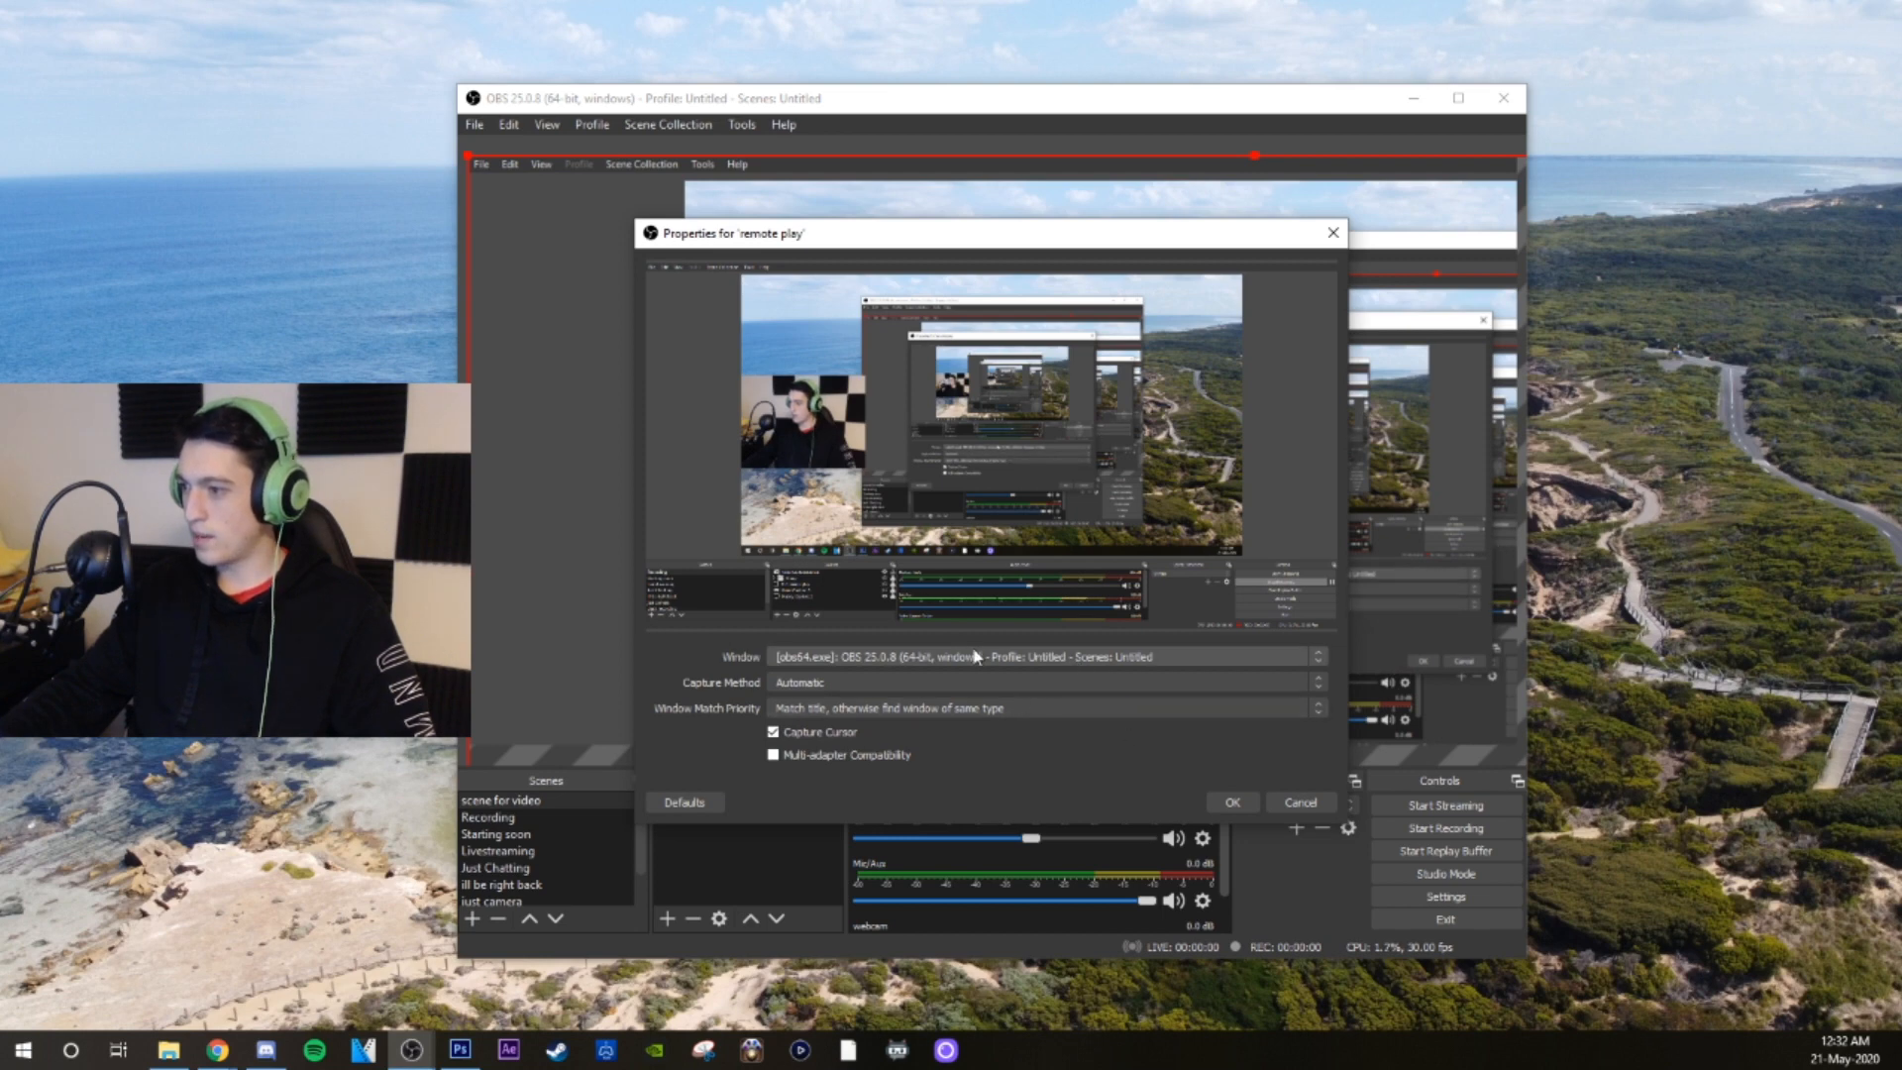
pyautogui.click(907, 658)
pyautogui.click(895, 675)
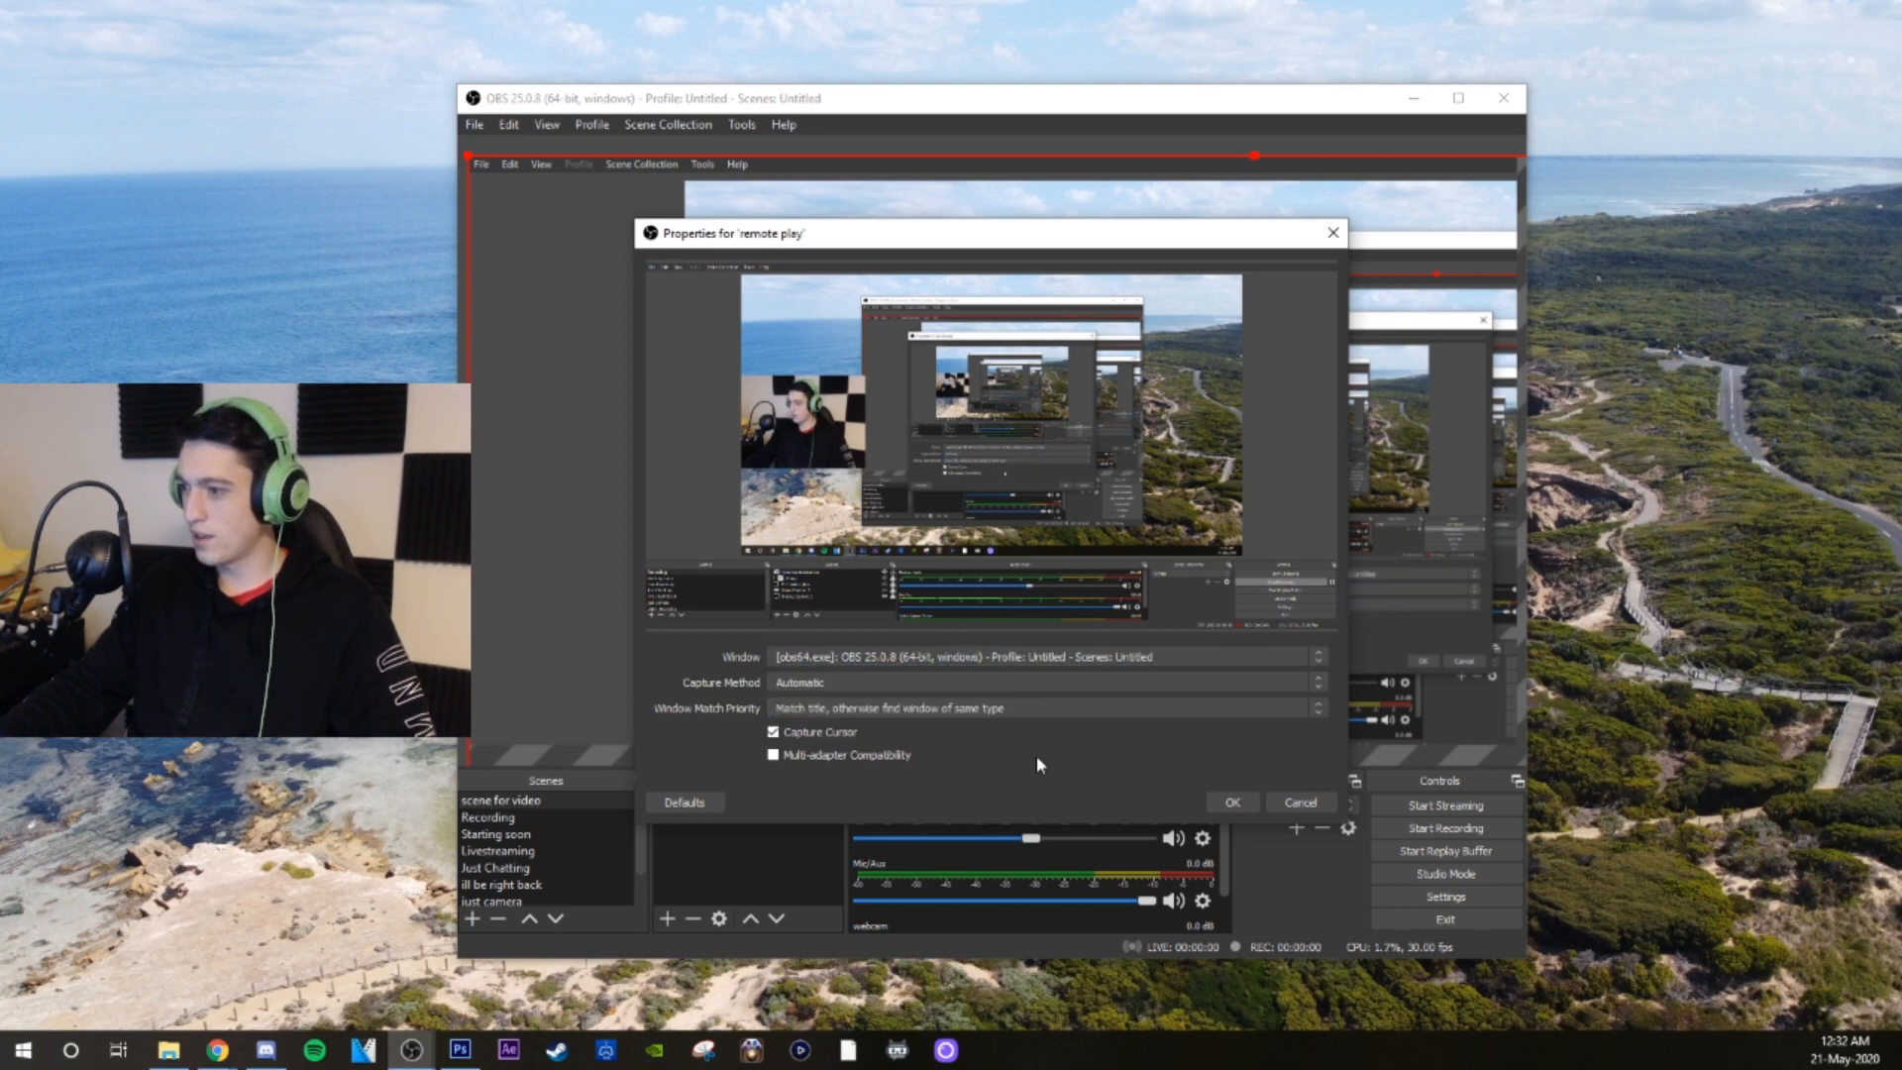
pyautogui.click(1232, 802)
# Hide the remote play source and shrink its frame to fit the canvas width
pyautogui.click(812, 800)
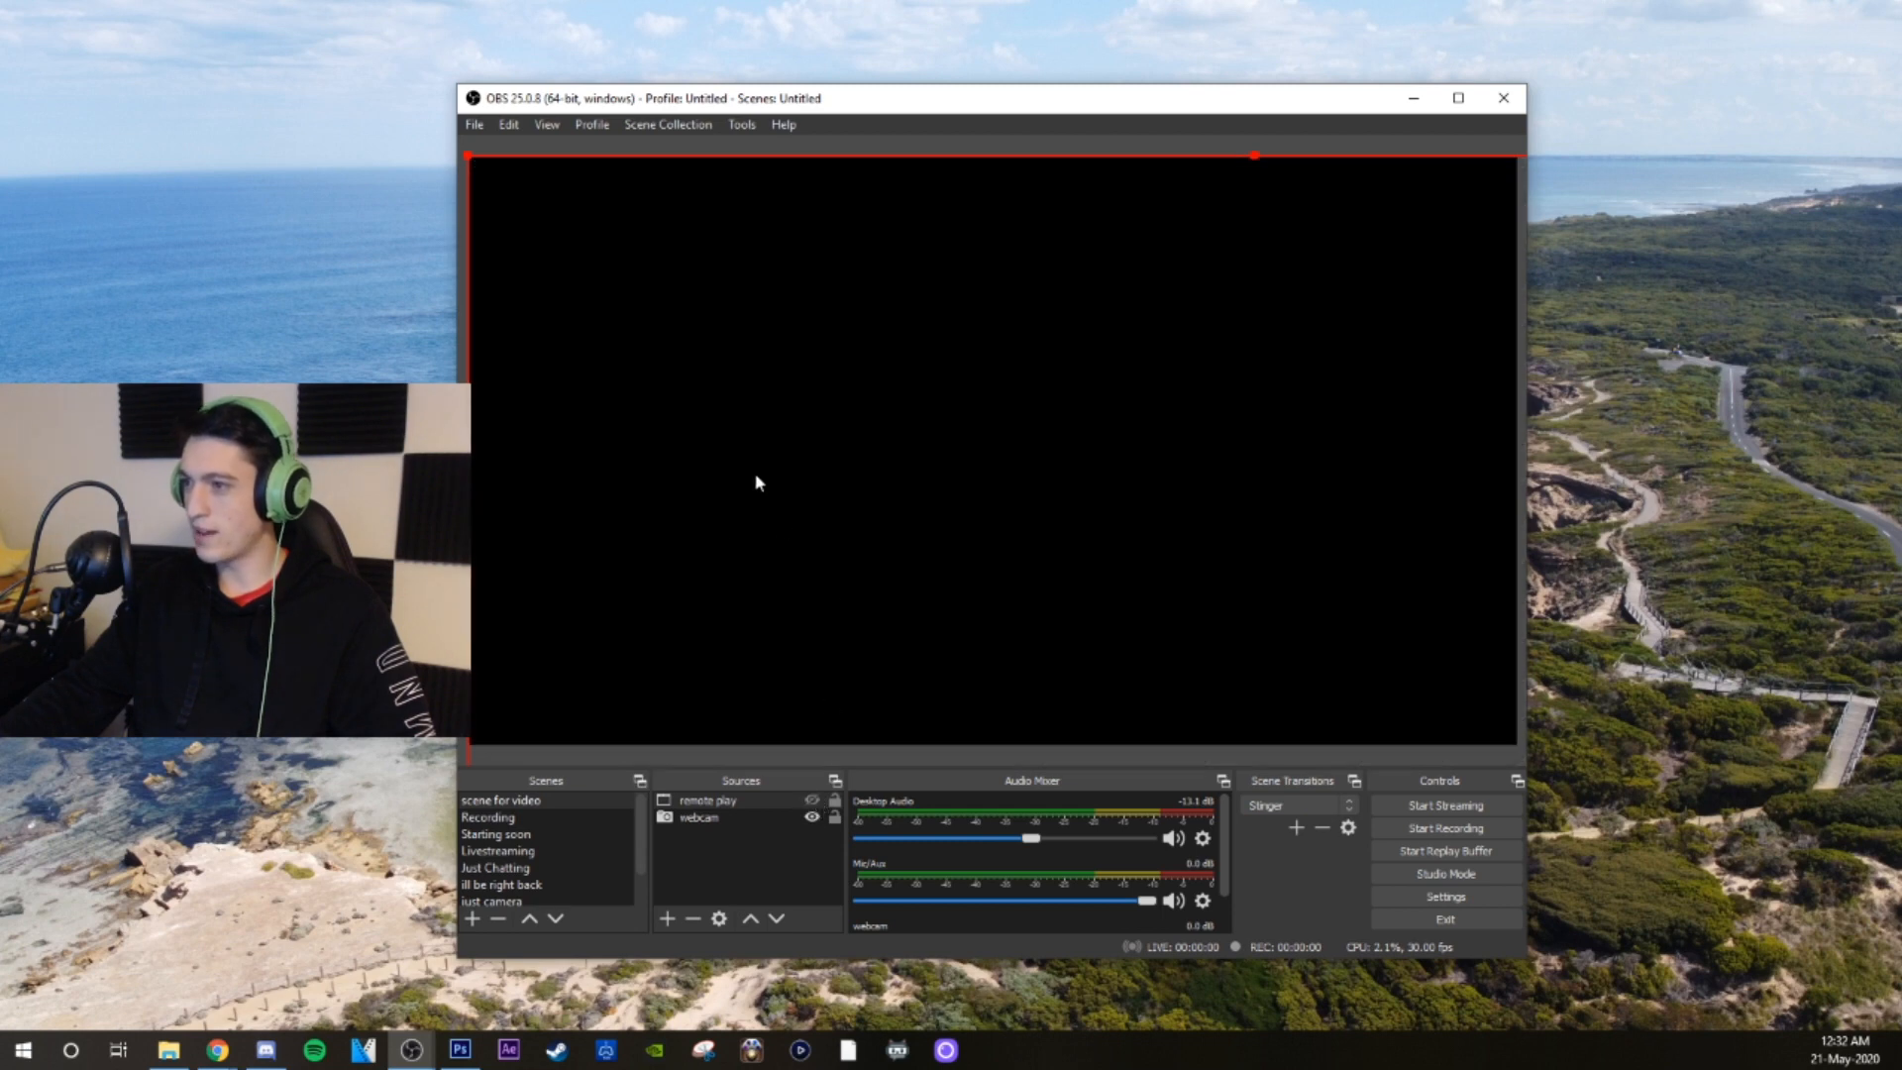
pyautogui.moveTo(472, 158); pyautogui.dragTo(687, 389)
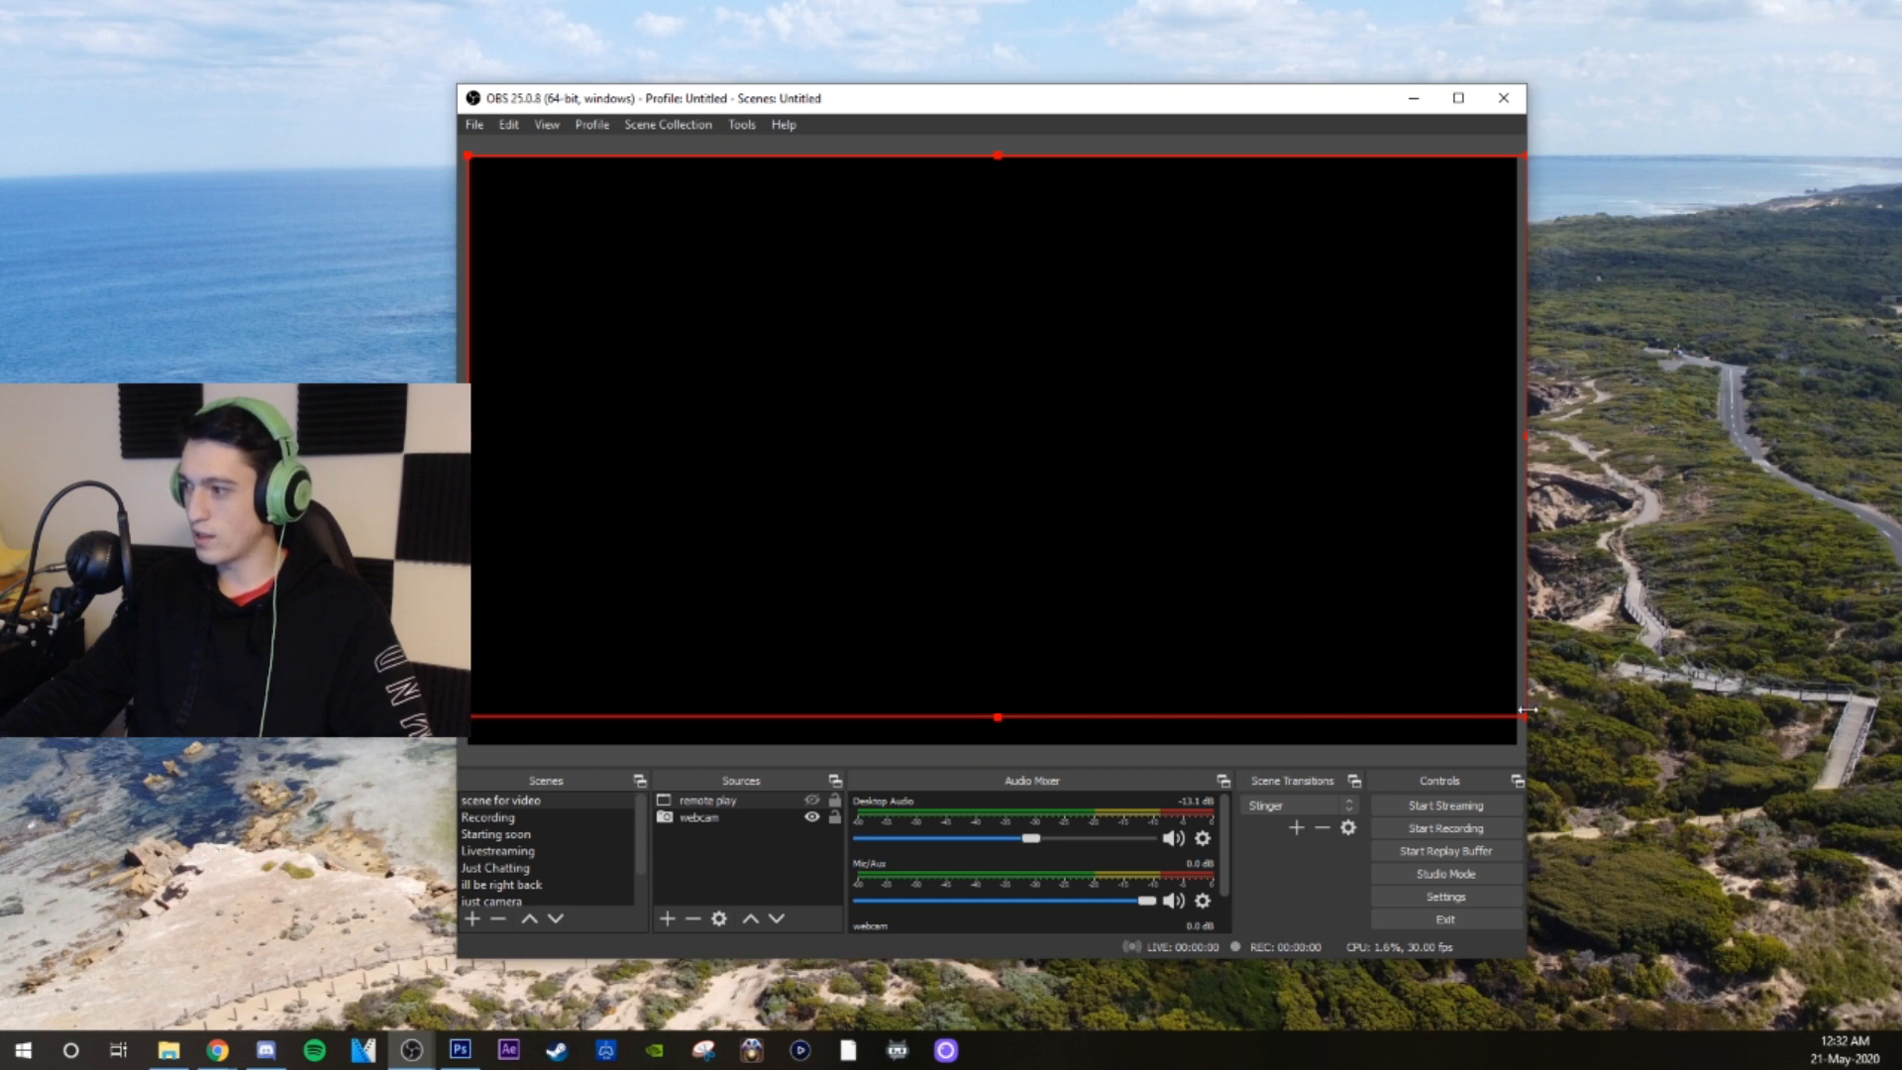
pyautogui.moveTo(1524, 715); pyautogui.dragTo(1516, 710)
# Lock both the remote play and webcam sources in place
pyautogui.click(834, 799)
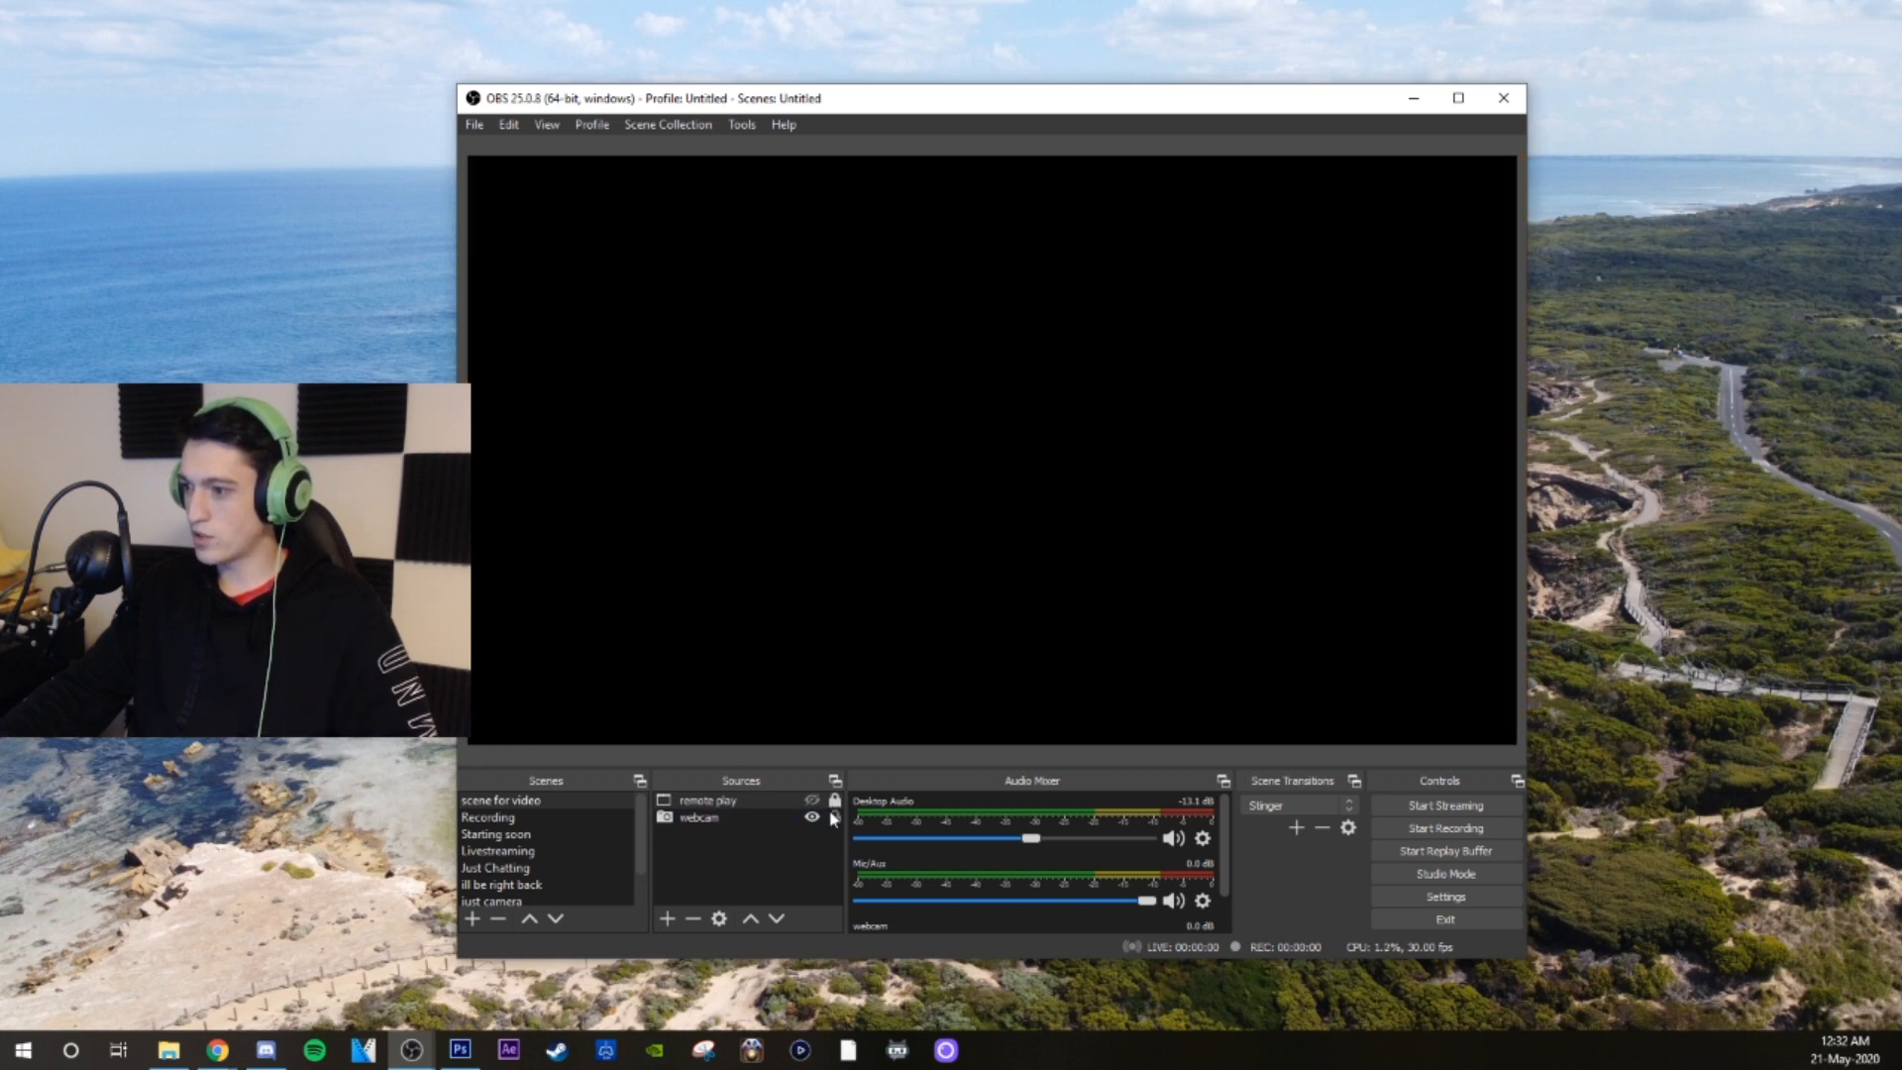
pyautogui.click(834, 818)
pyautogui.click(732, 802)
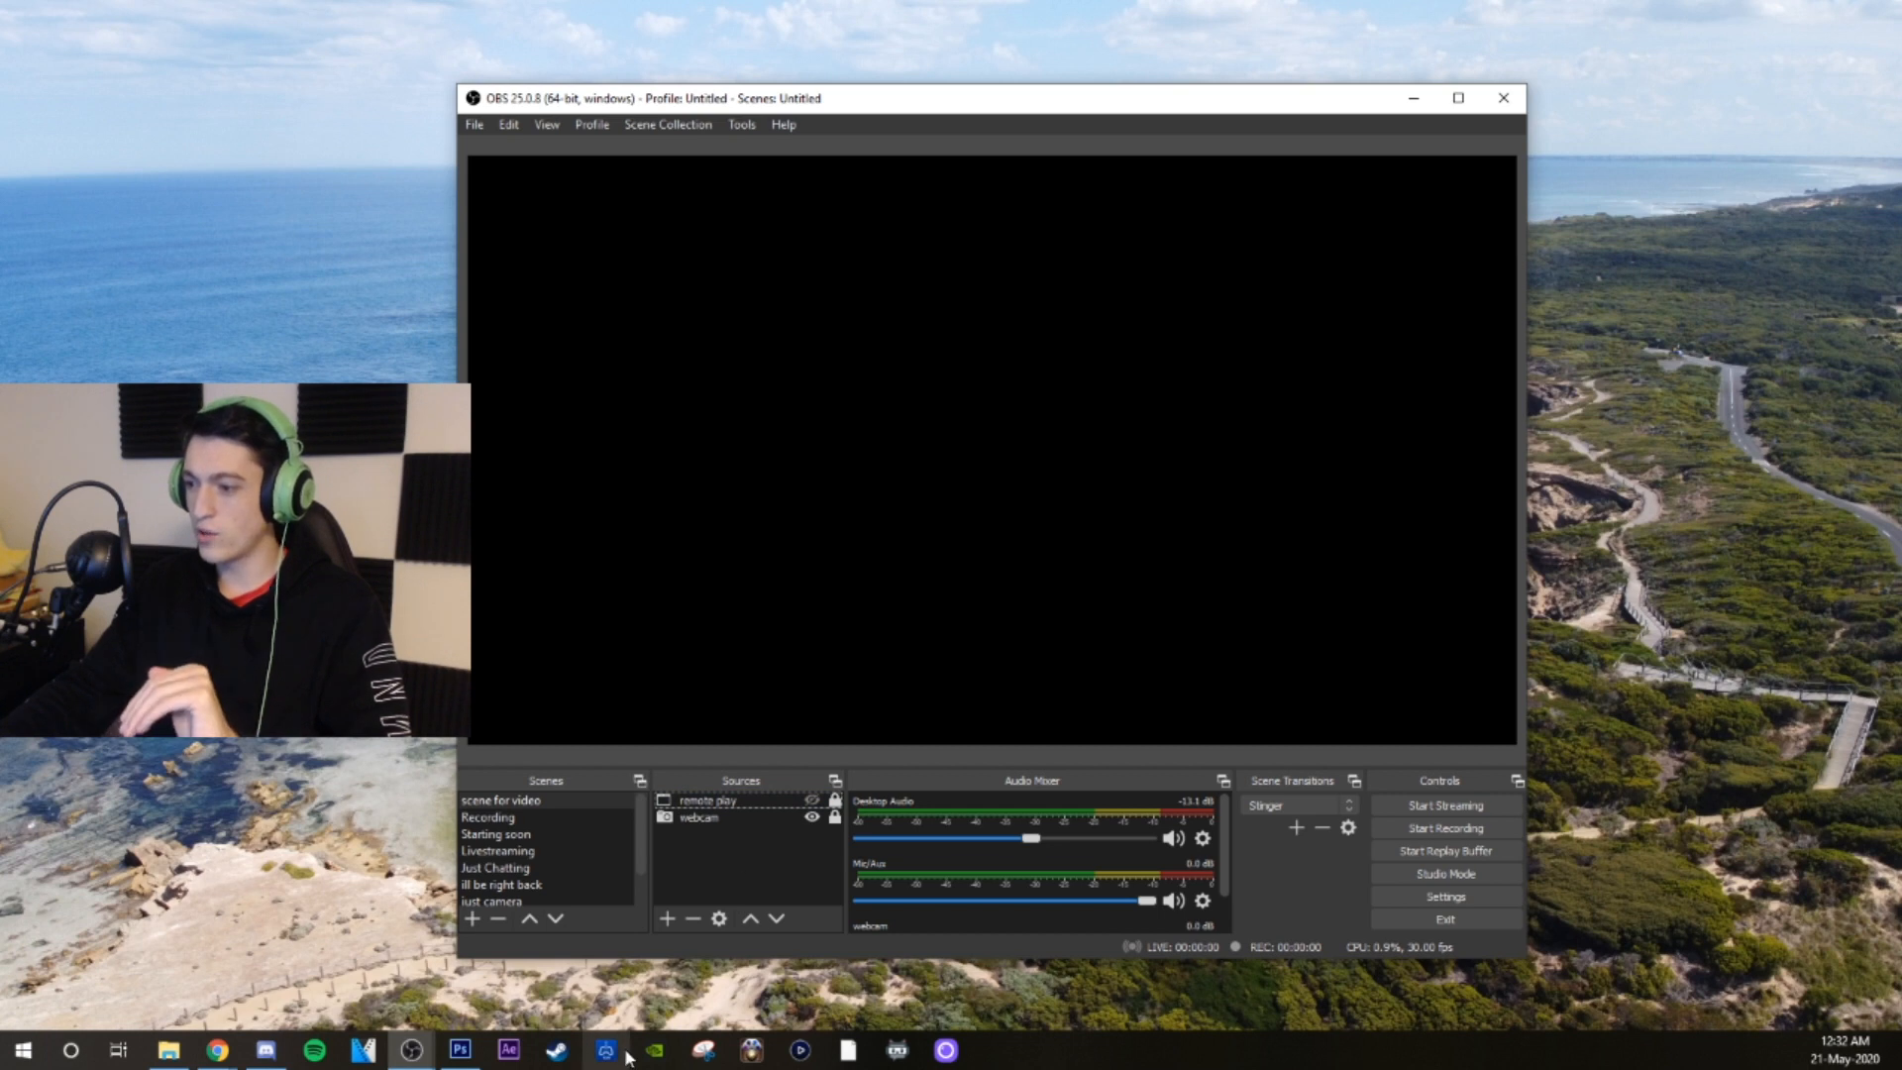
# Launch PS4 Remote Play and set the remote play source to capture the window "[RemotePlay.exe]: PS4 Remote Play"
pyautogui.click(607, 1052)
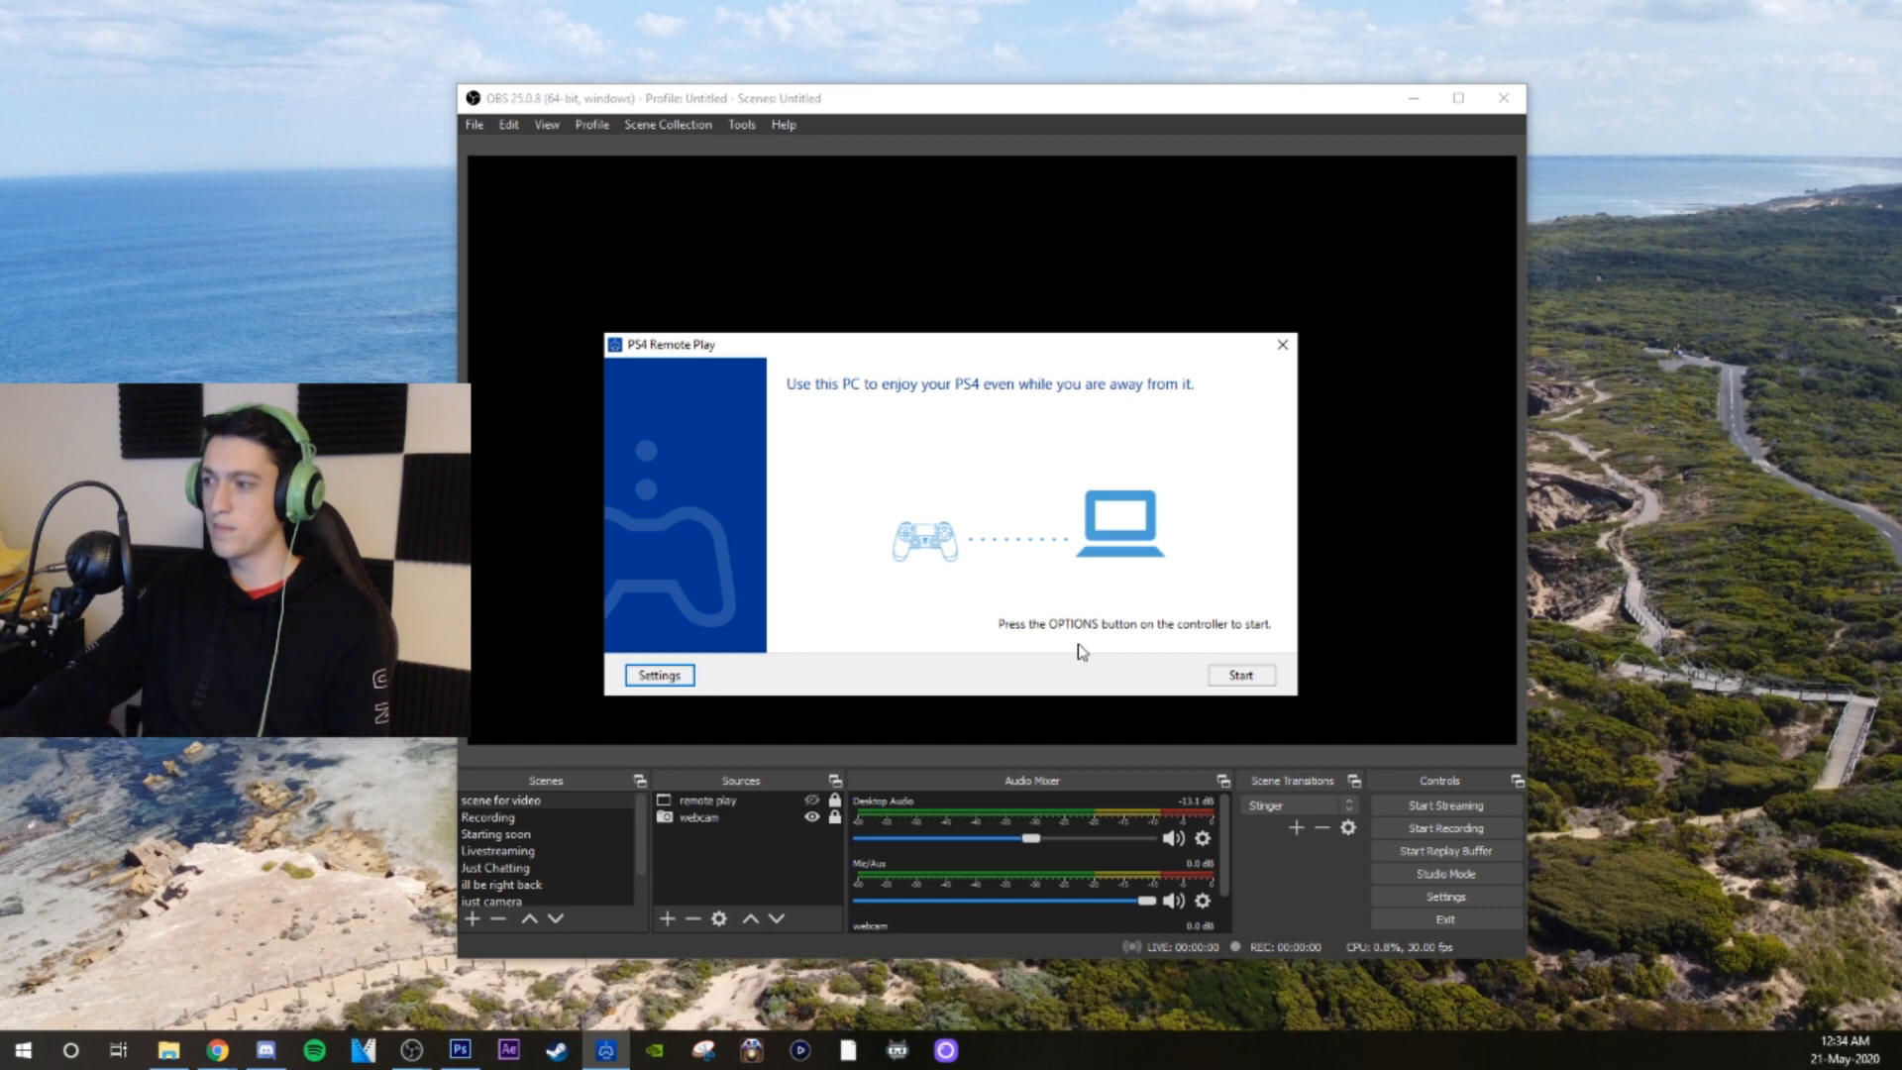
pyautogui.doubleClick(740, 798)
pyautogui.click(878, 657)
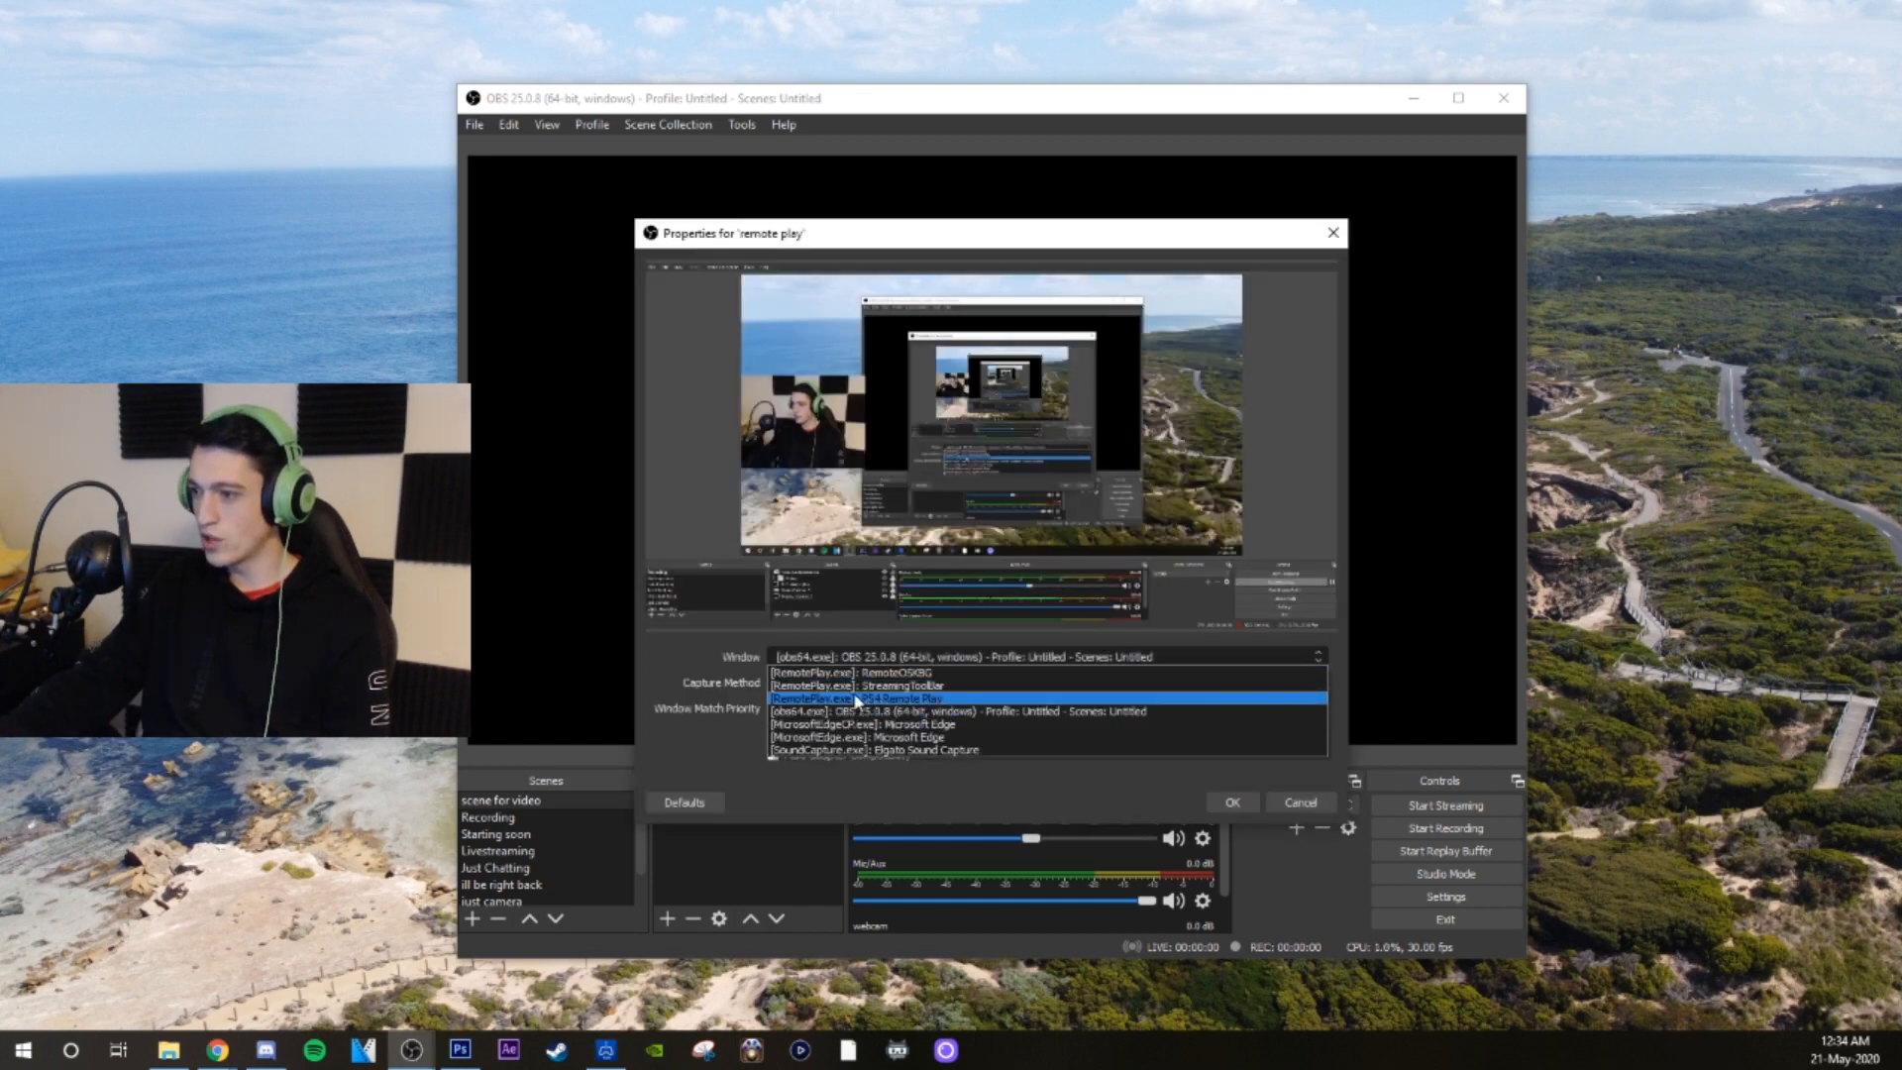
pyautogui.click(866, 699)
pyautogui.click(1233, 802)
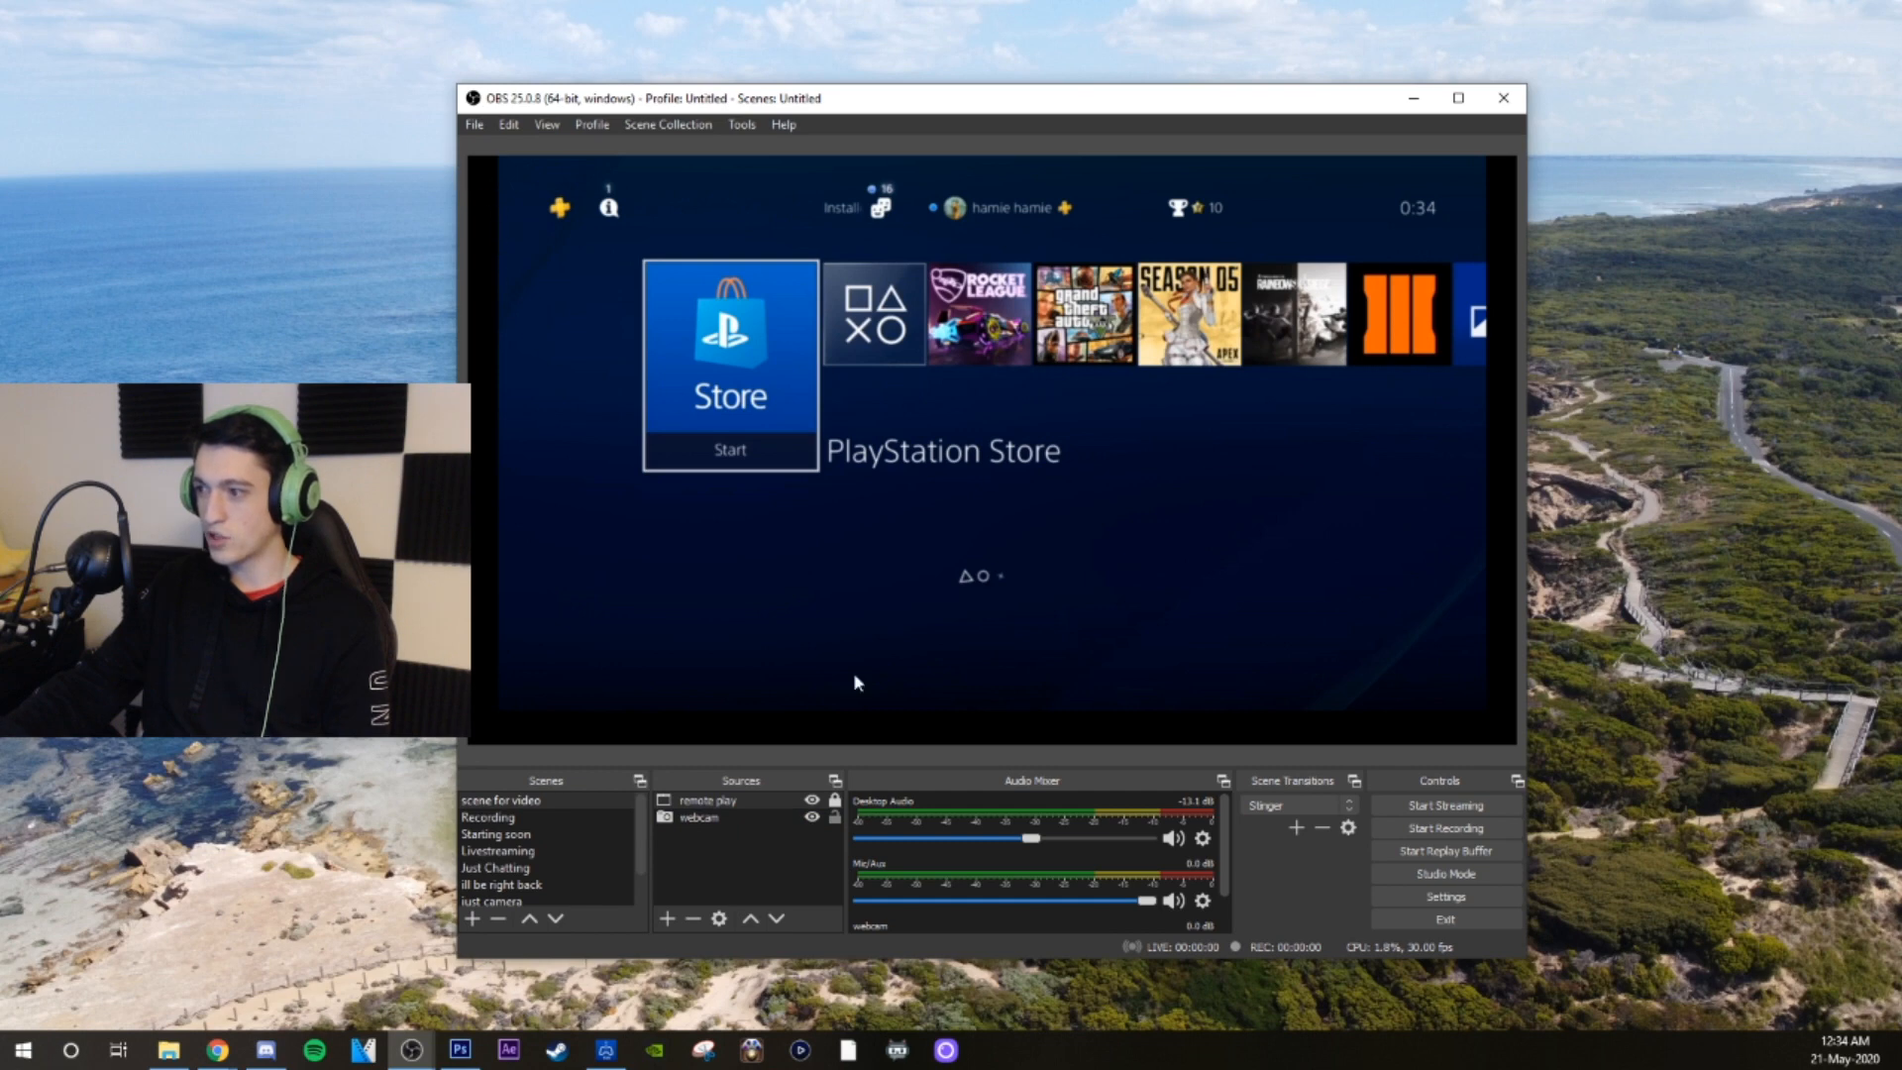
# Lock the webcam source and look over the audio mixer's channels, including the webcam channel
pyautogui.click(834, 818)
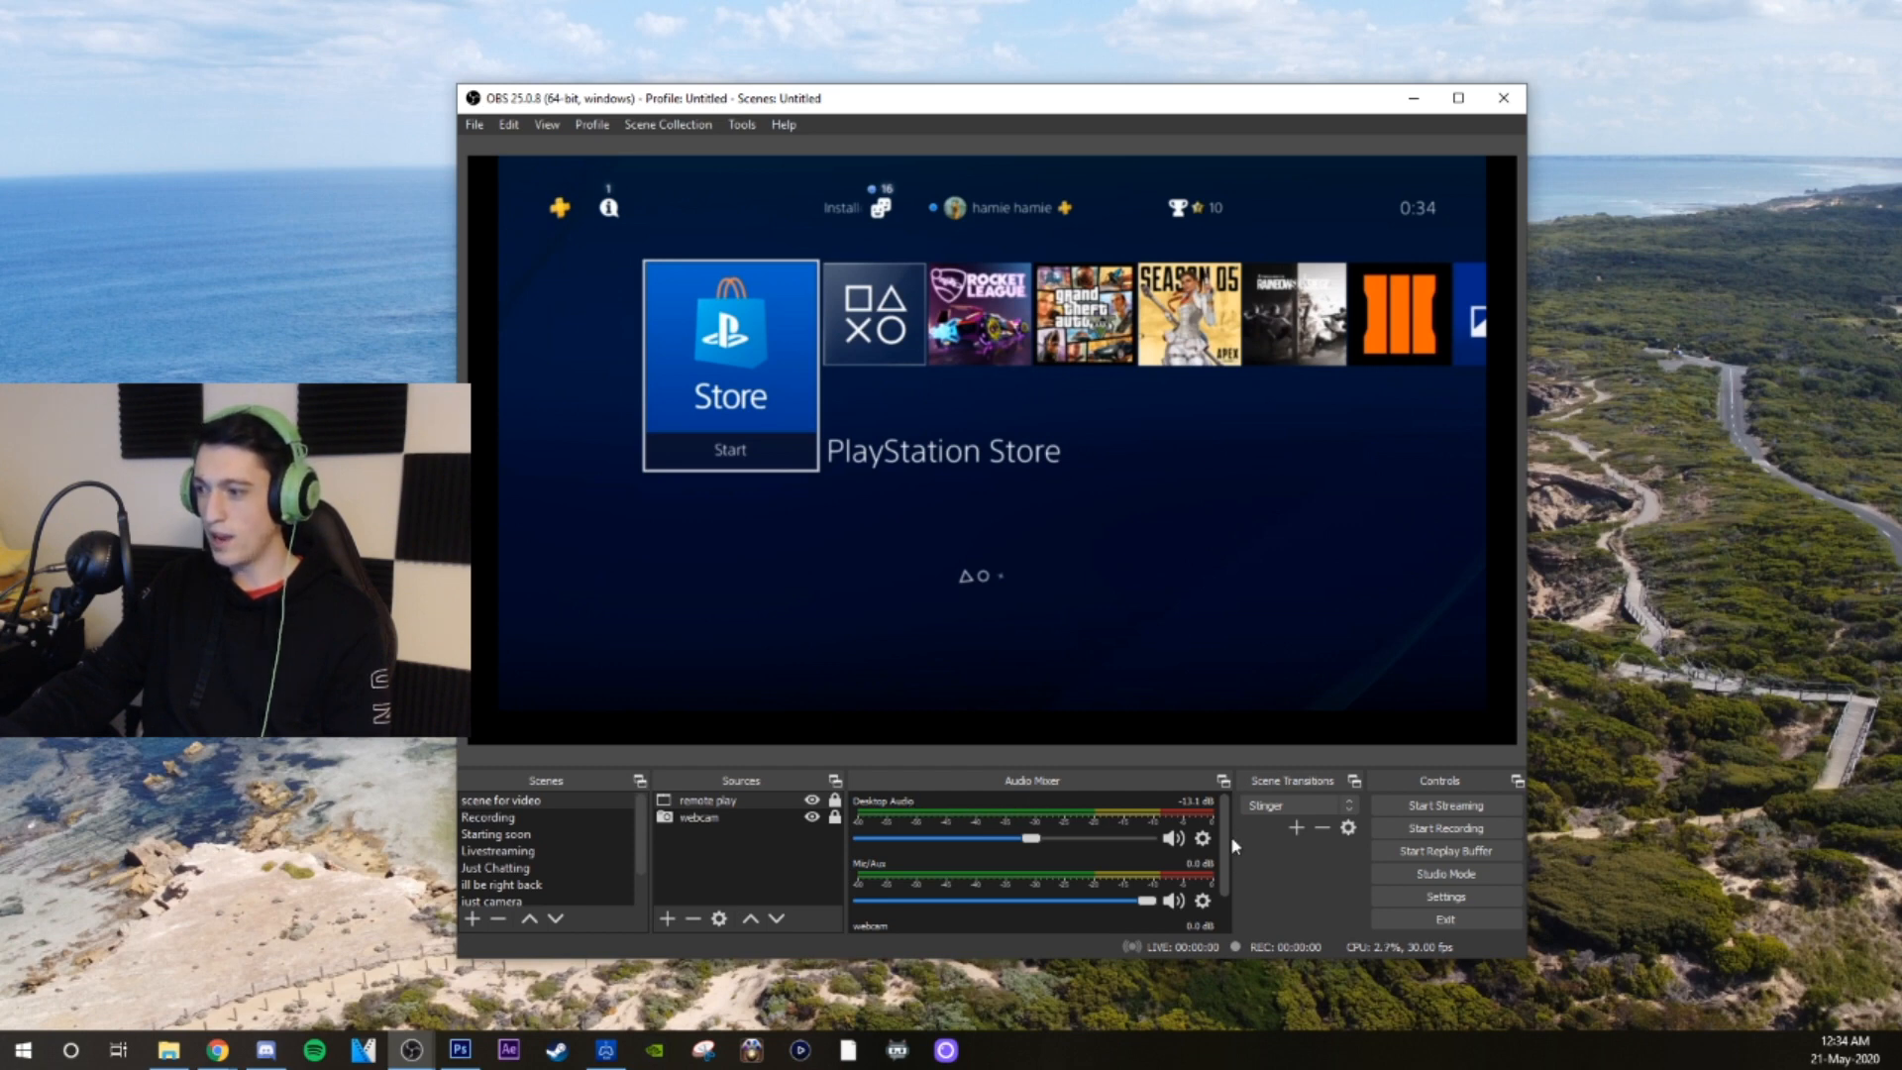
pyautogui.scroll(-2, 1225, 869)
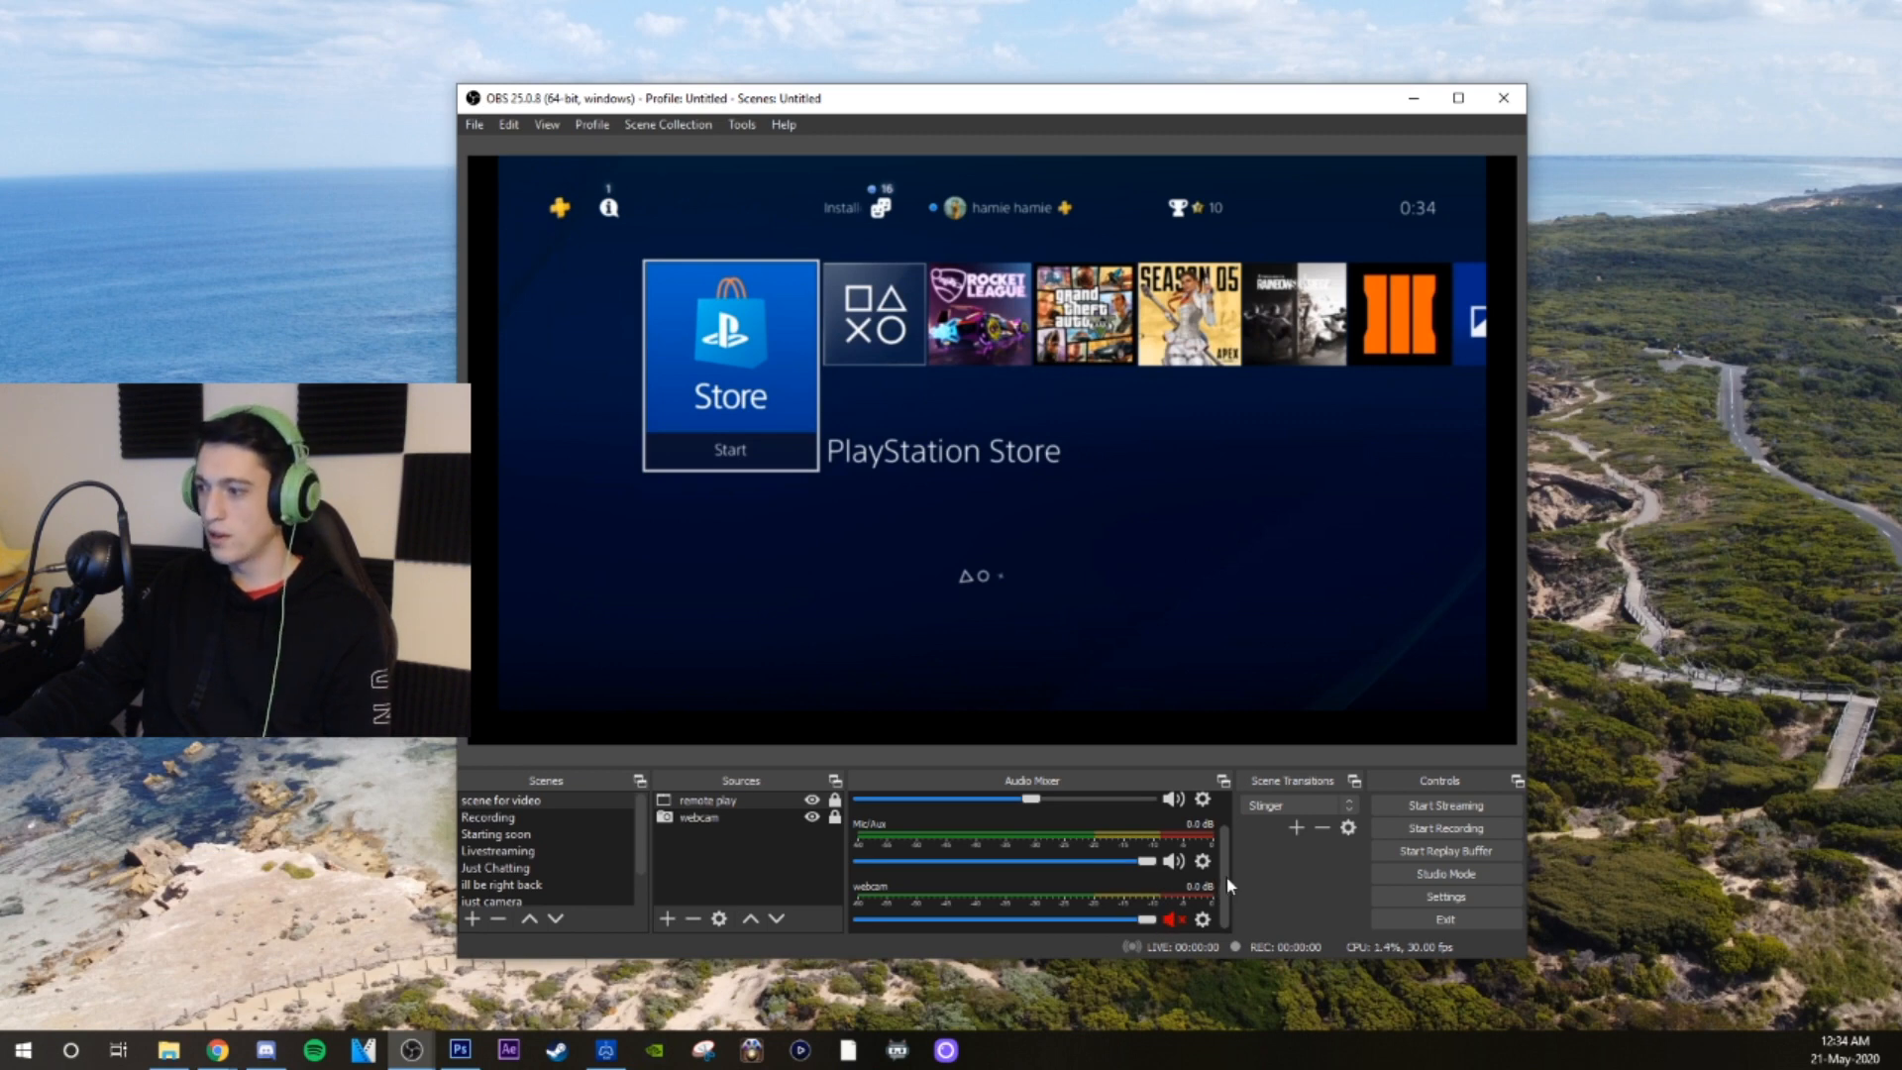
pyautogui.scroll(2, 1226, 876)
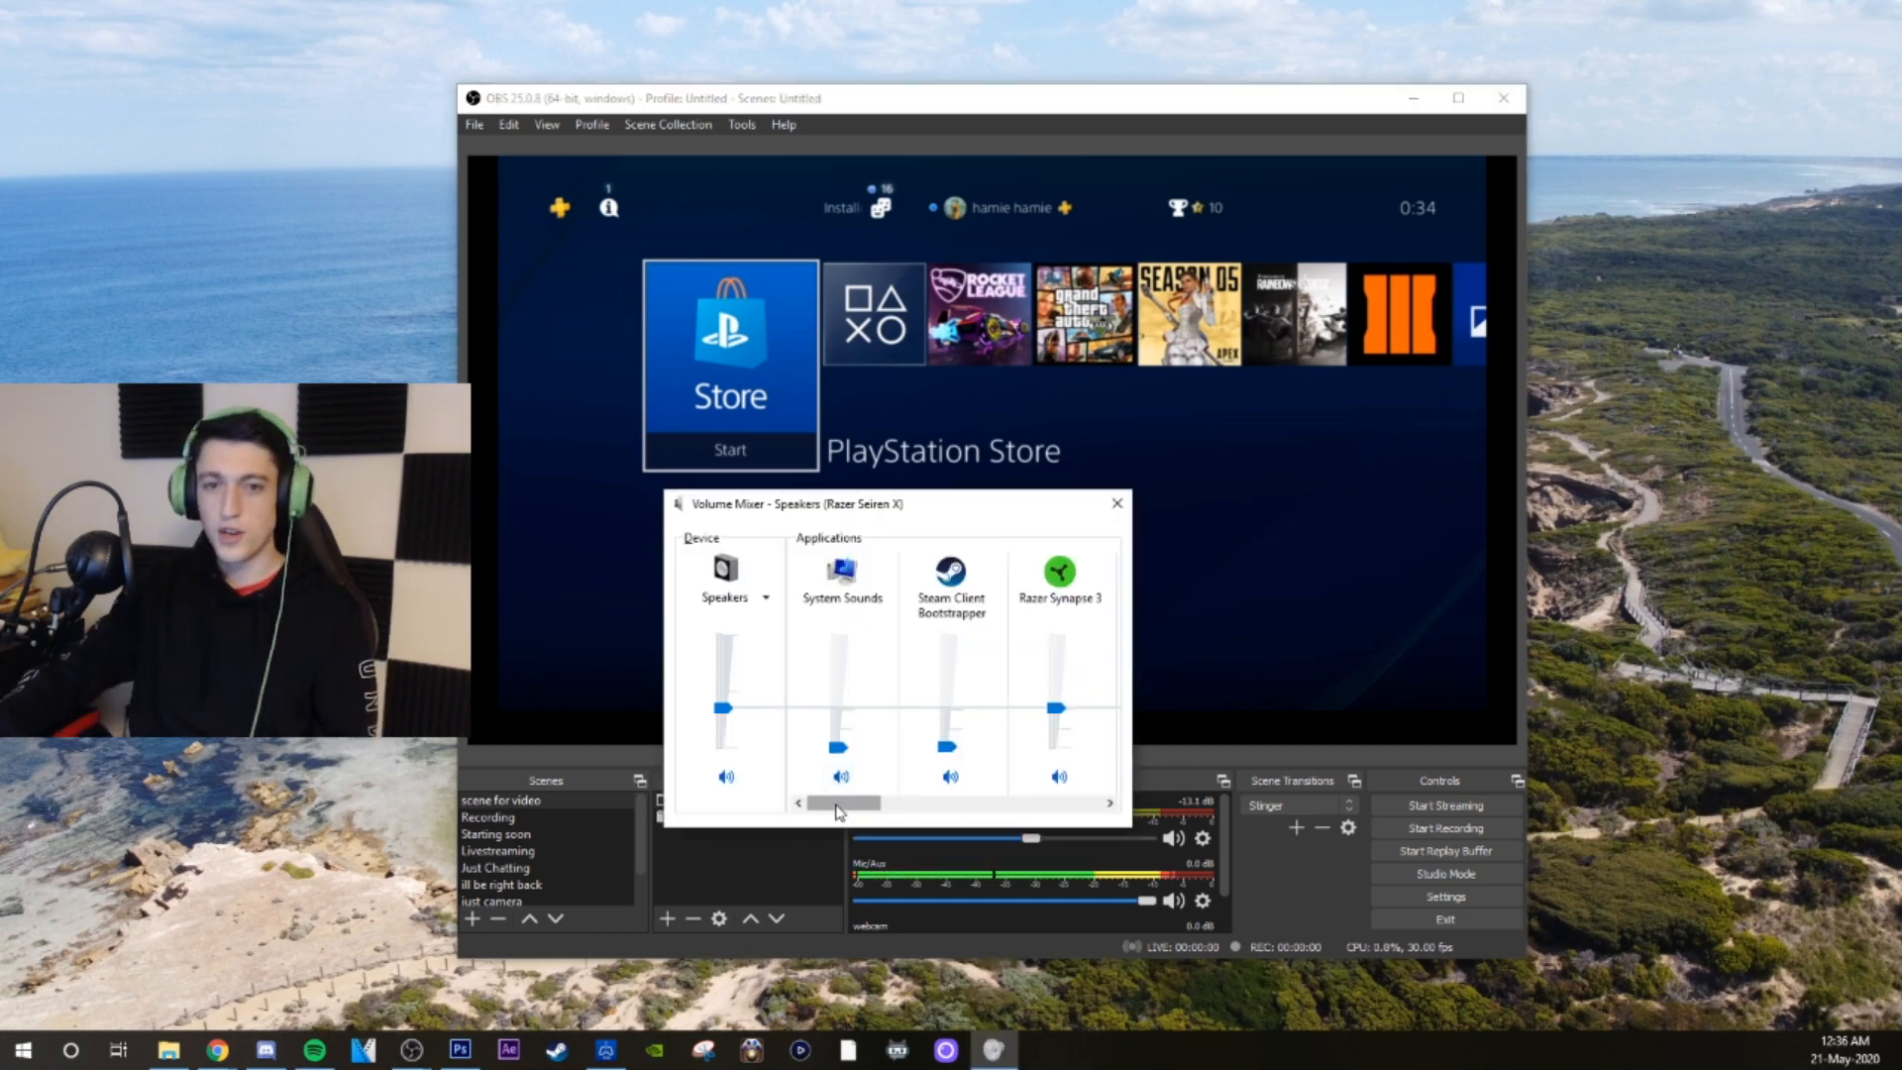
# Set the PS4 Remote Play application volume to 37 in the Windows Volume Mixer
pyautogui.moveTo(838, 803); pyautogui.dragTo(986, 805)
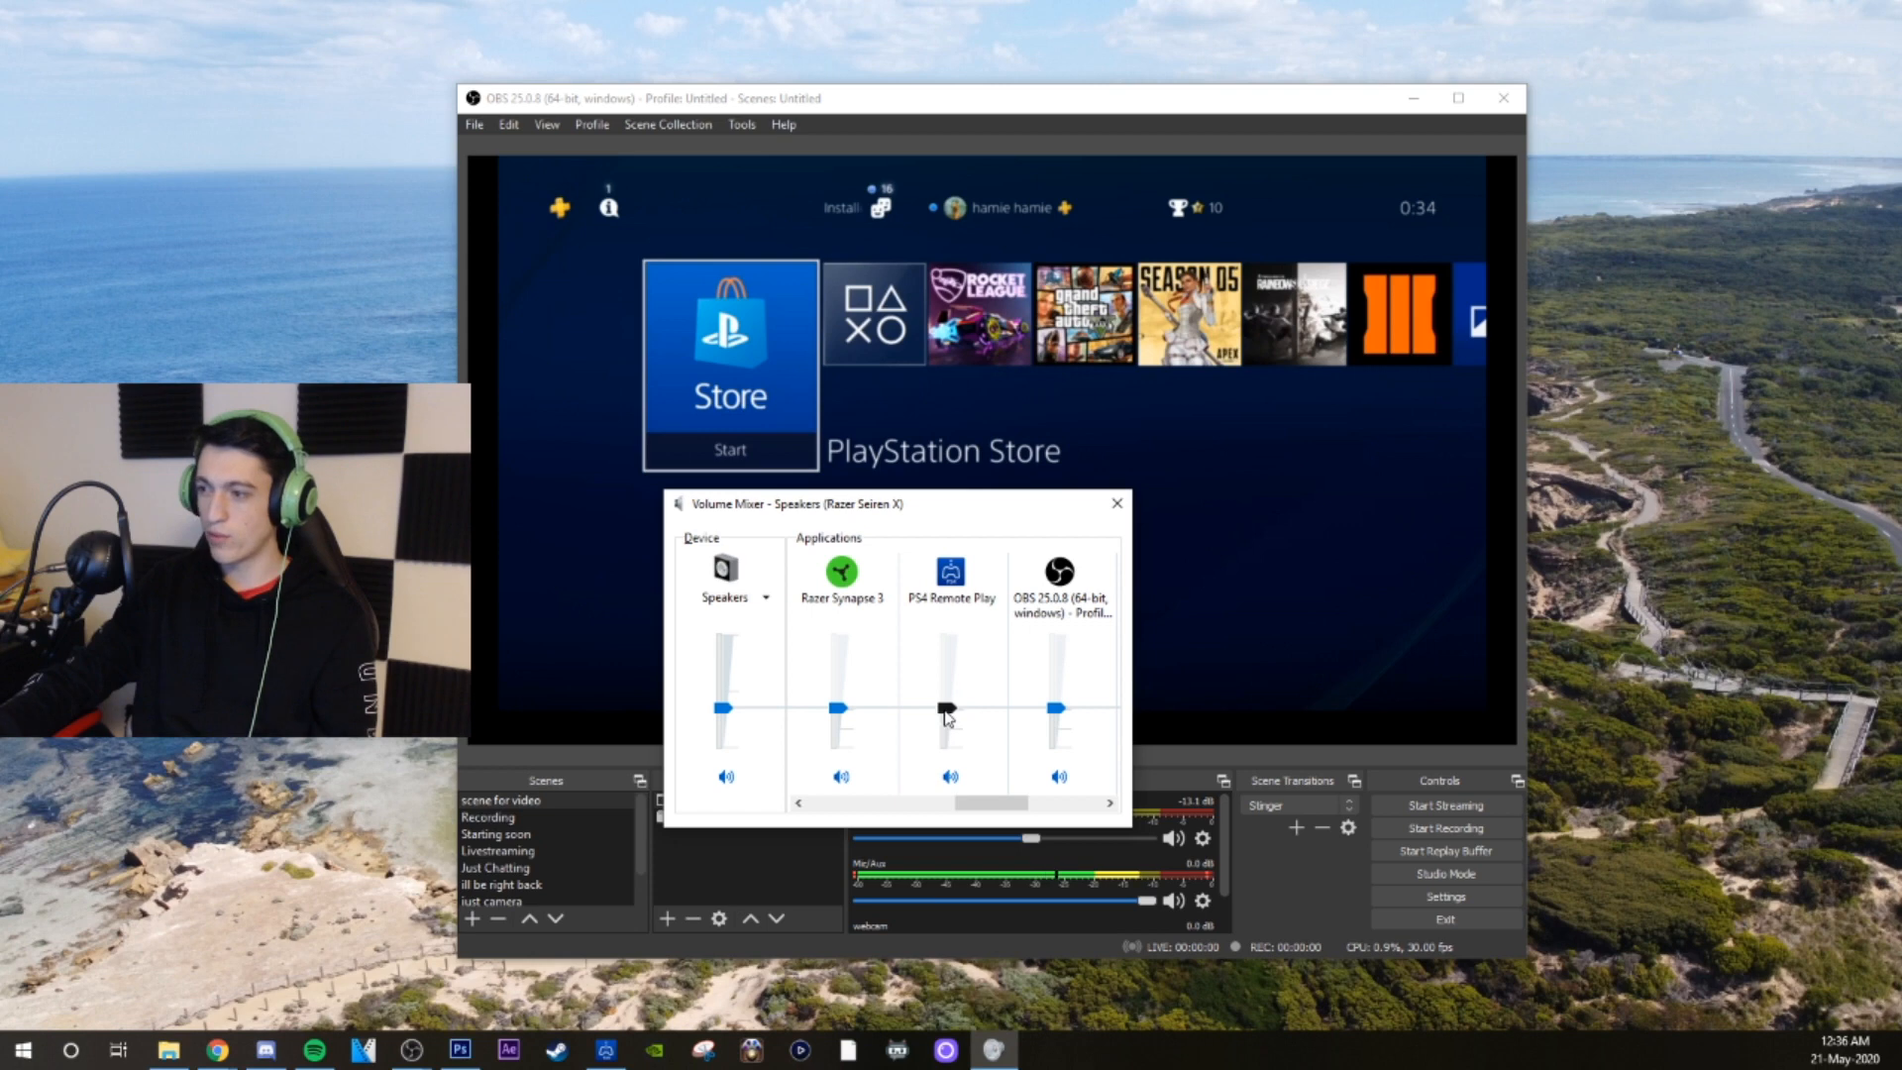
pyautogui.moveTo(951, 718)
pyautogui.mouseDown()
pyautogui.moveTo(953, 745)
pyautogui.moveTo(976, 684)
pyautogui.moveTo(981, 712)
pyautogui.mouseUp()
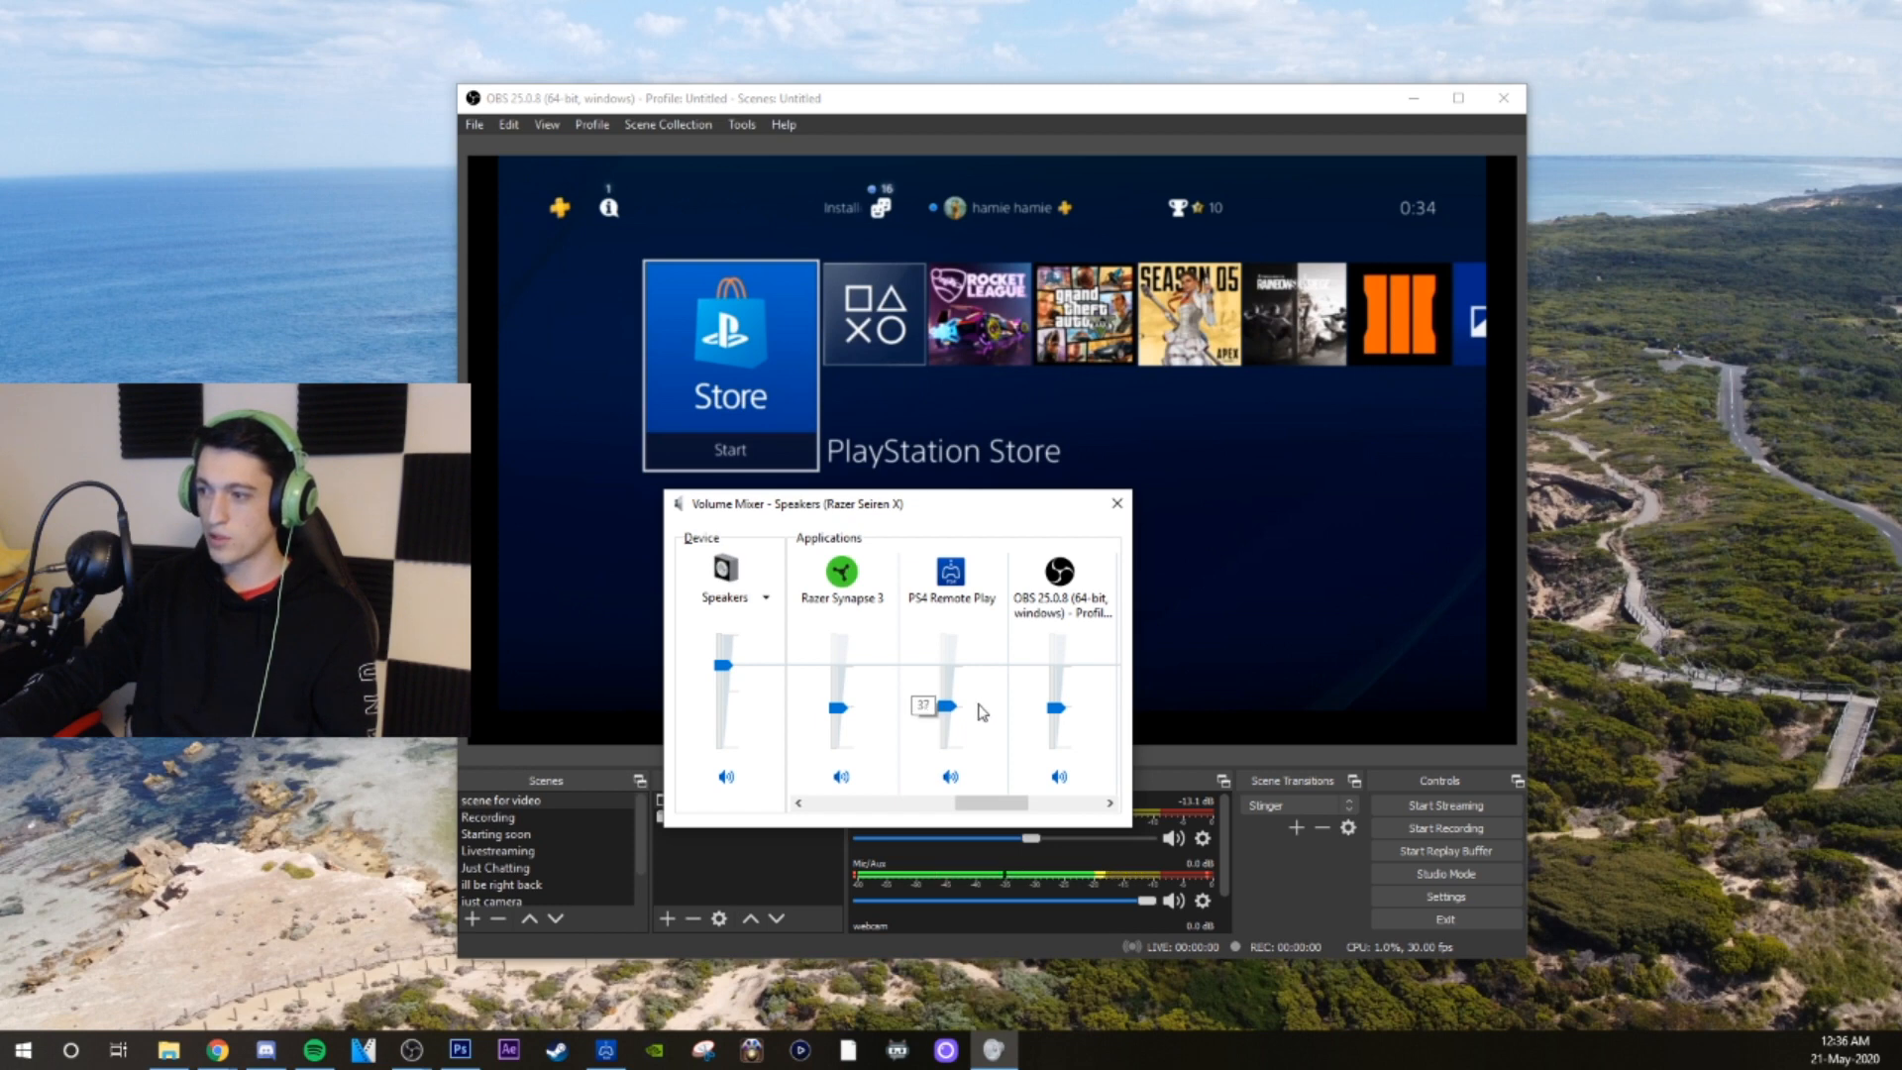
pyautogui.moveTo(978, 806); pyautogui.dragTo(738, 809)
pyautogui.click(312, 1055)
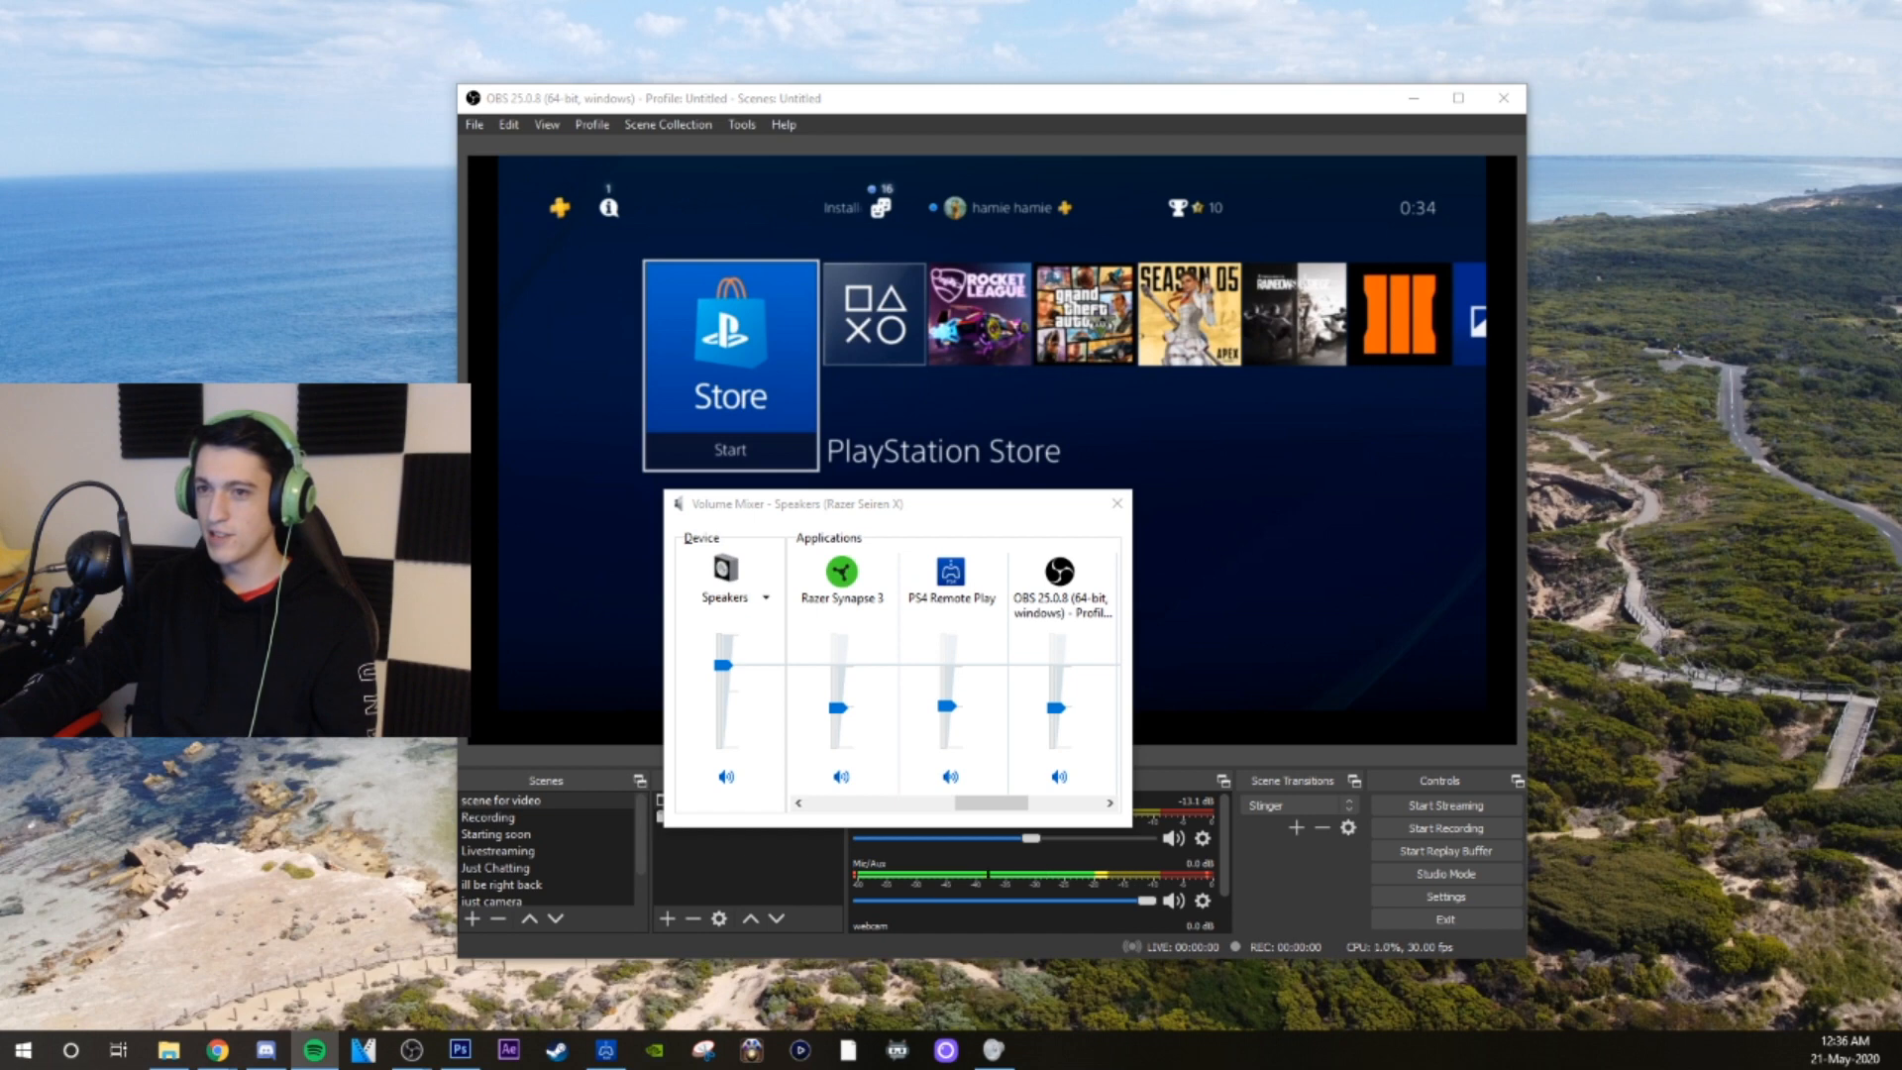
# Lower the Speakers level slightly and look over the output devices available in the Volume Mixer
pyautogui.moveTo(718, 669); pyautogui.dragTo(721, 674)
pyautogui.click(759, 609)
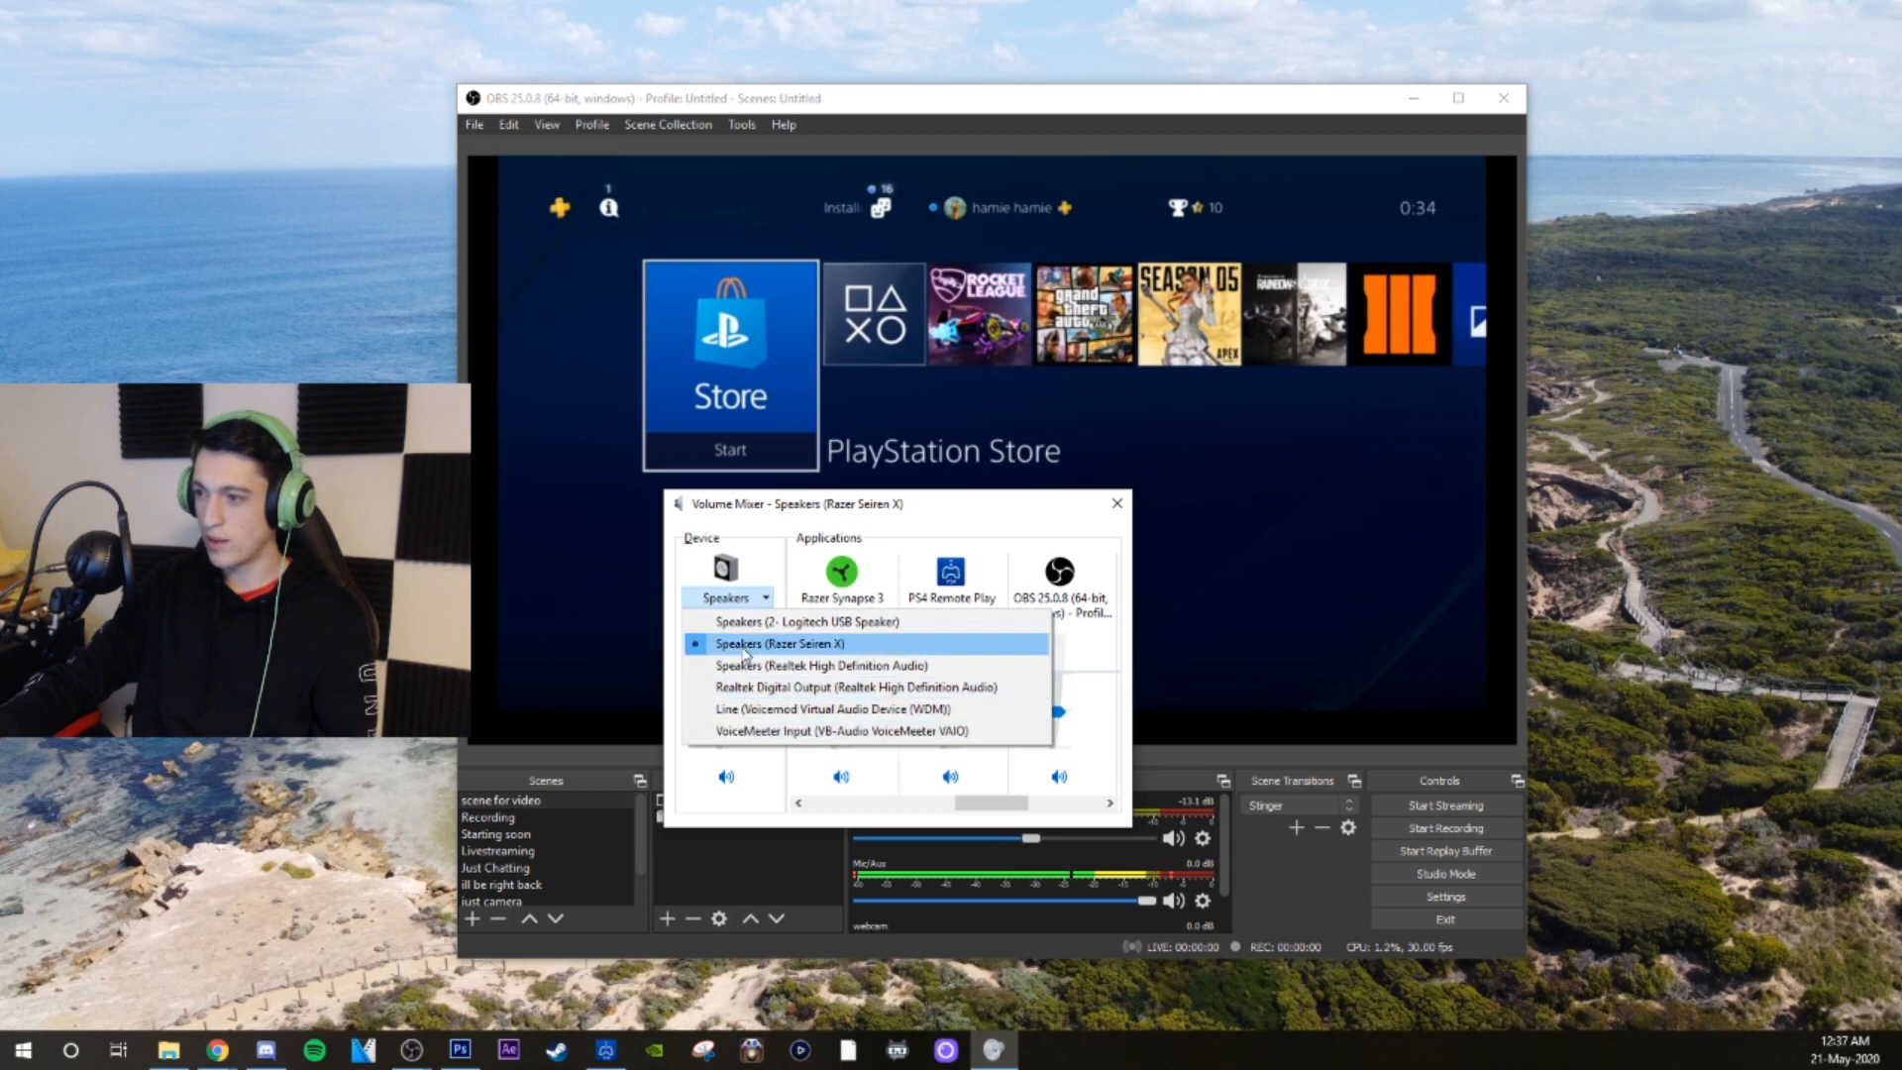
pyautogui.click(760, 525)
# Return the Volume Mixer to its first applications and move its window clear of the sources list
pyautogui.moveTo(985, 807); pyautogui.dragTo(834, 804)
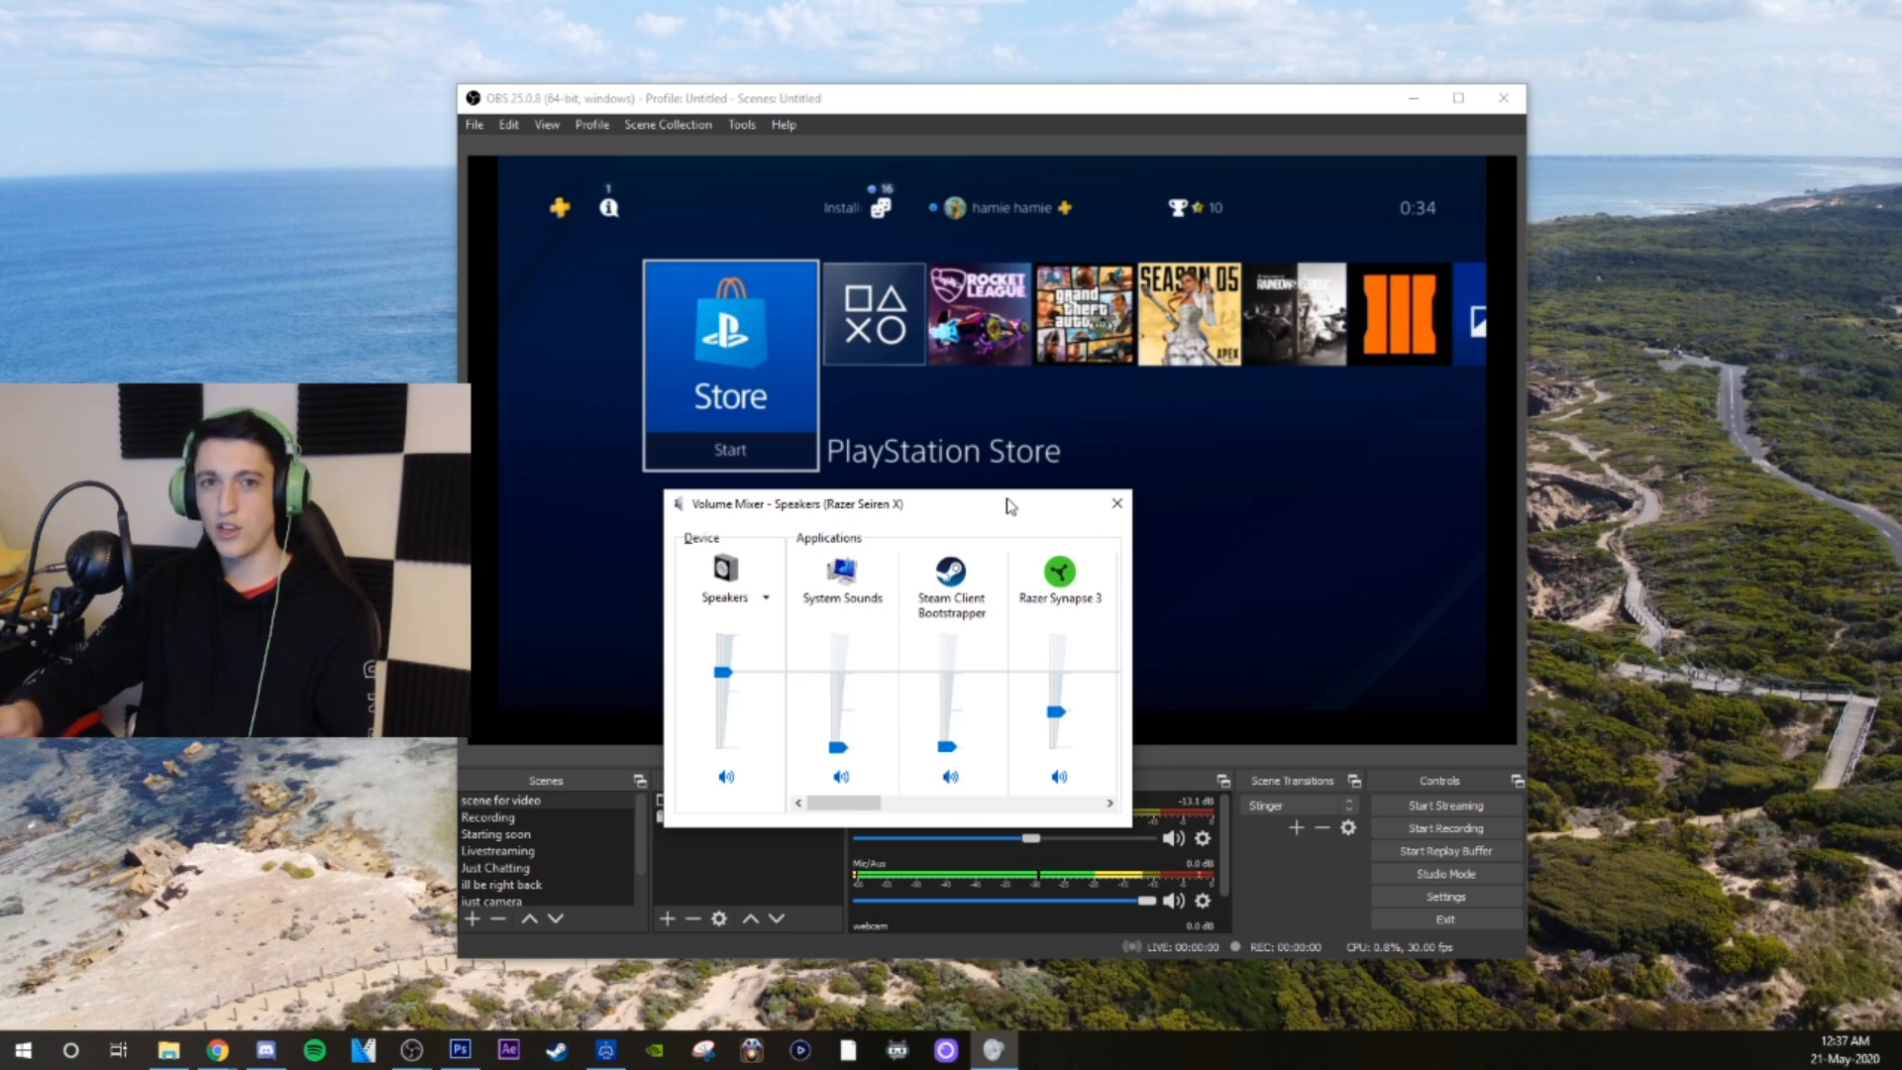
pyautogui.moveTo(892, 503); pyautogui.dragTo(184, 638)
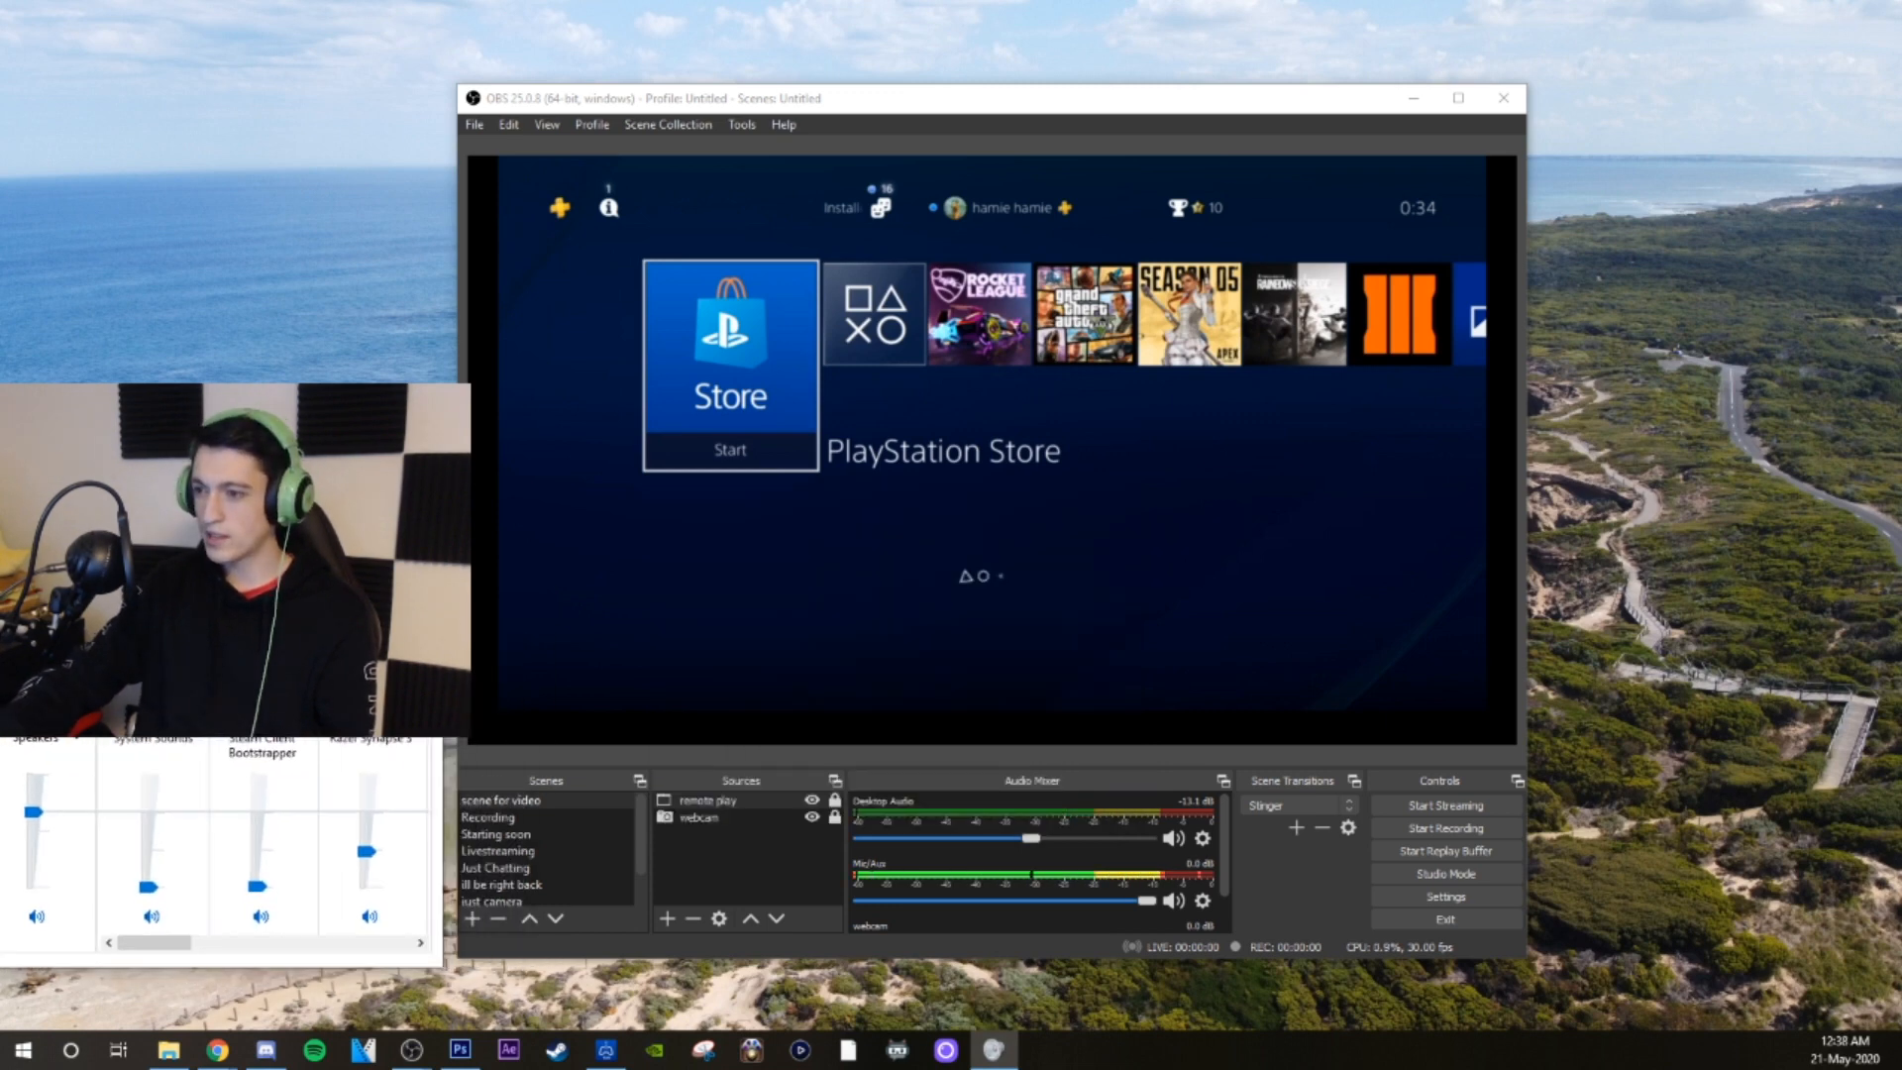
pyautogui.click(668, 918)
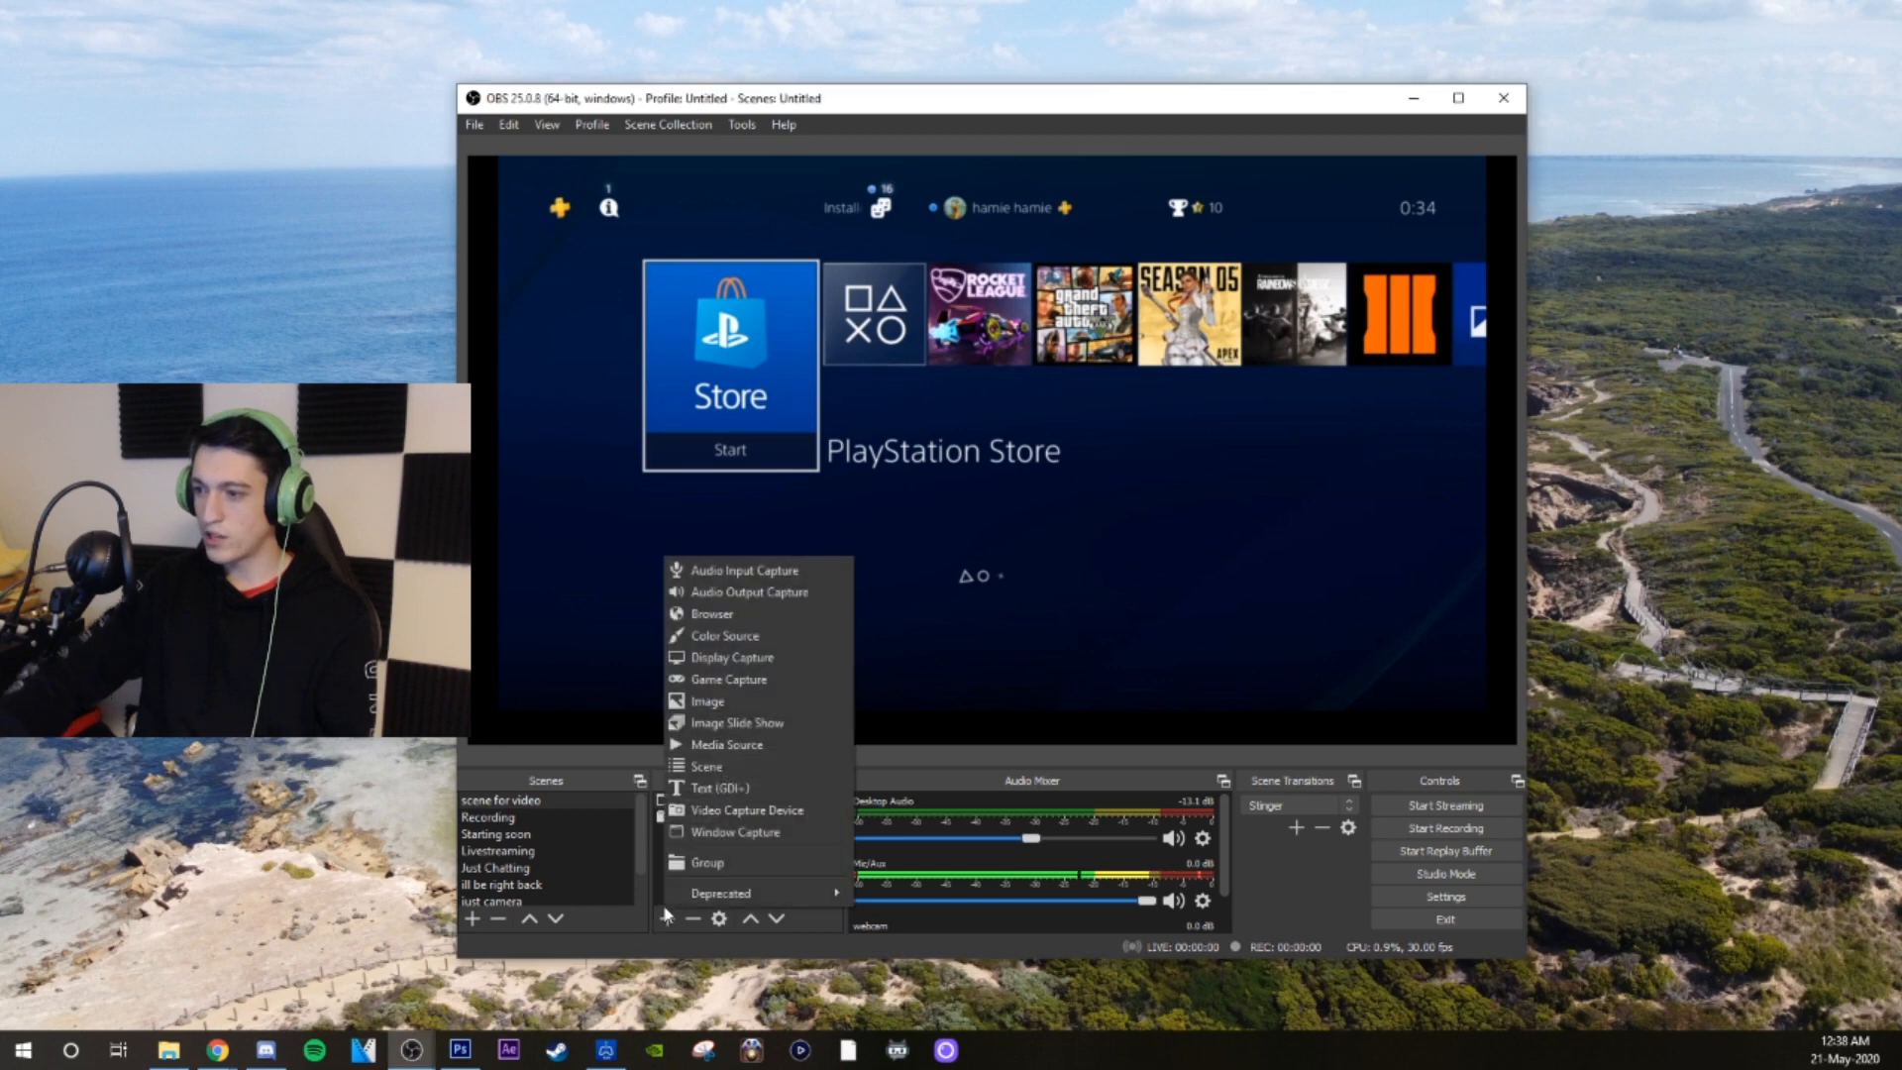
pyautogui.click(746, 623)
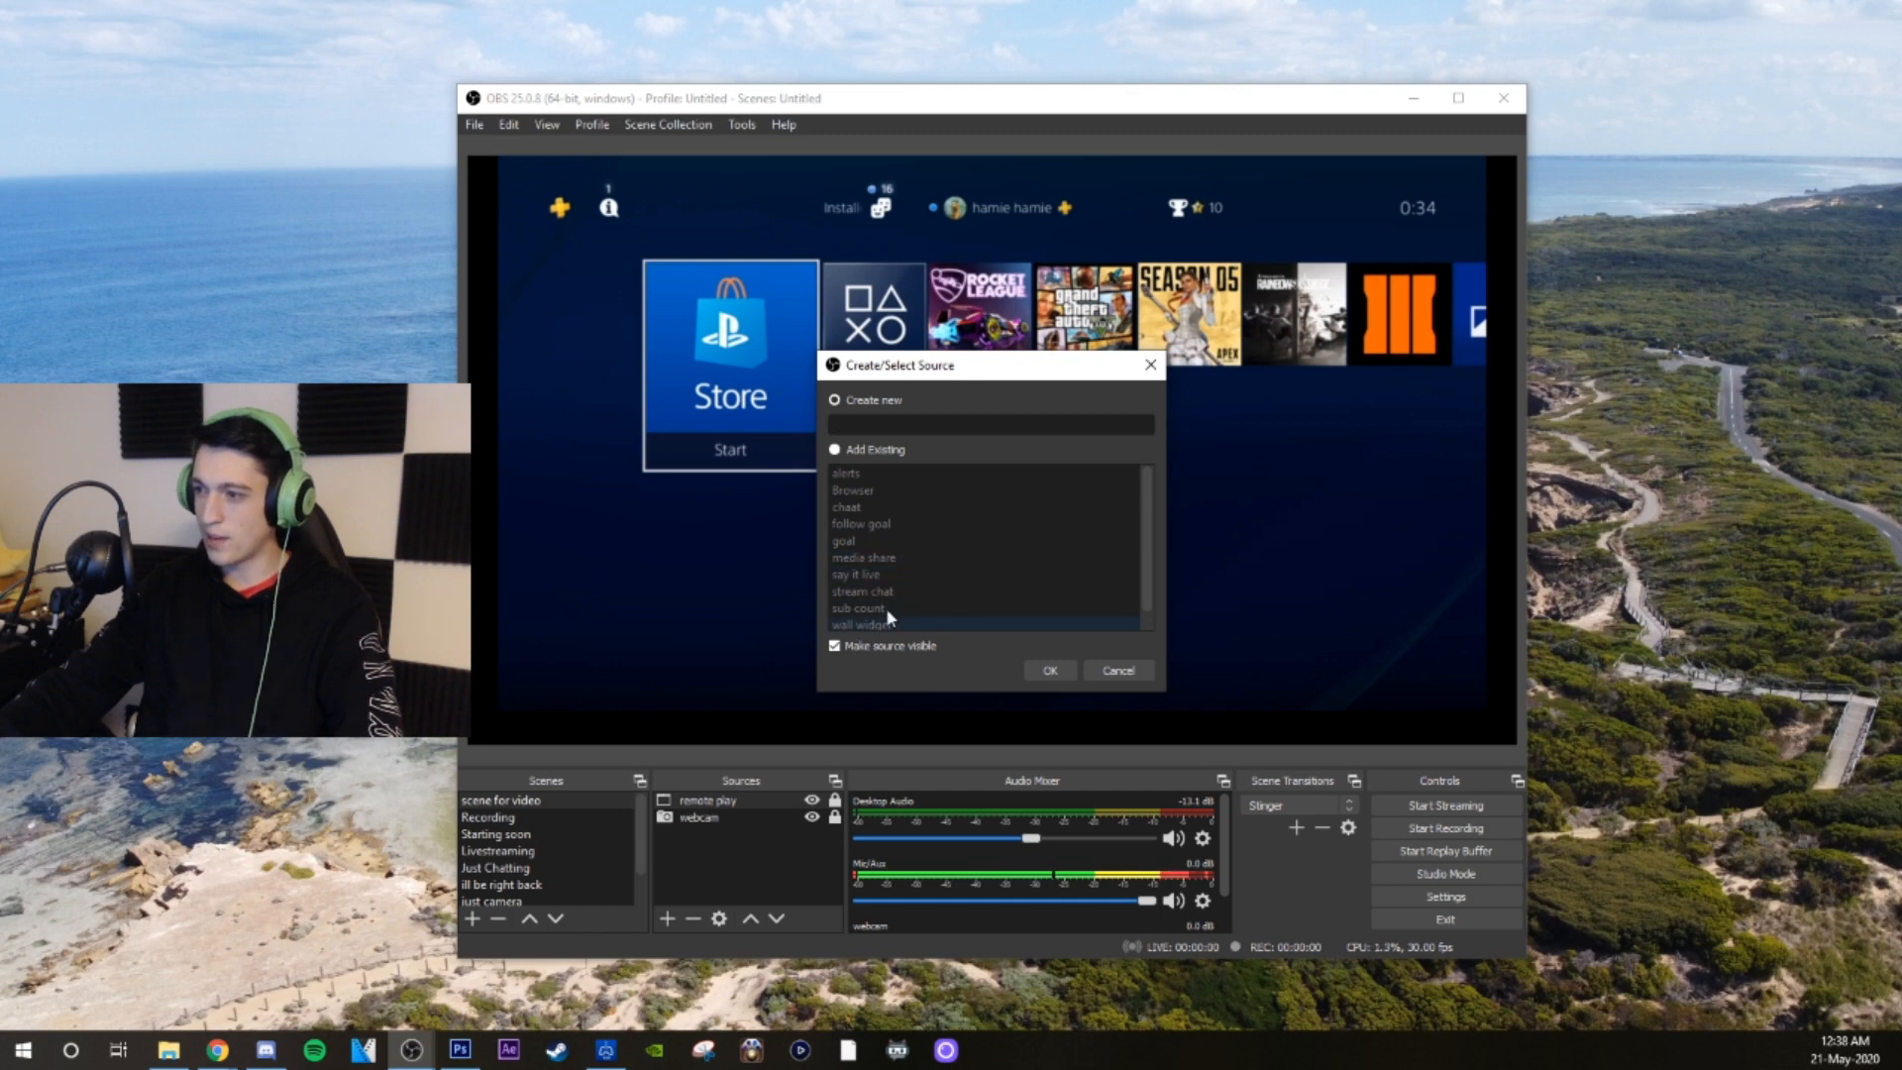
pyautogui.click(1054, 674)
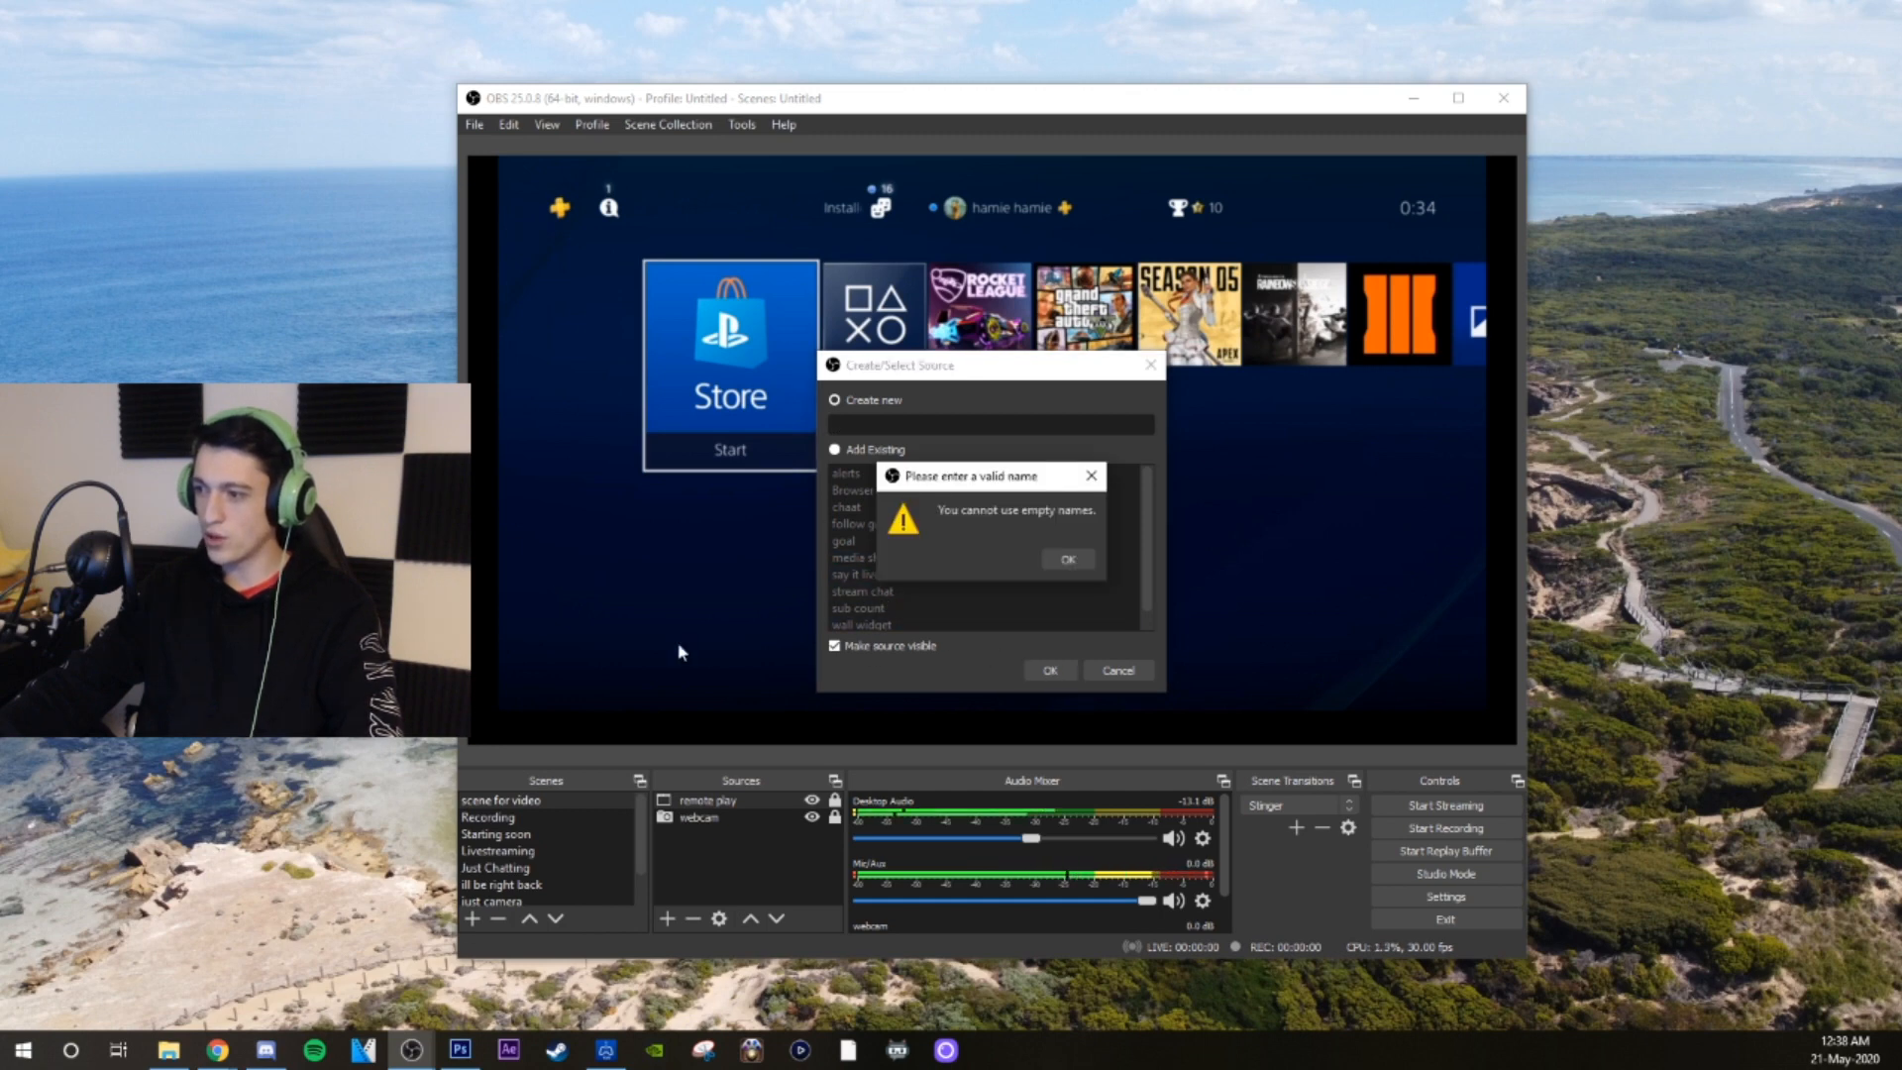
pyautogui.click(1052, 574)
pyautogui.click(1115, 672)
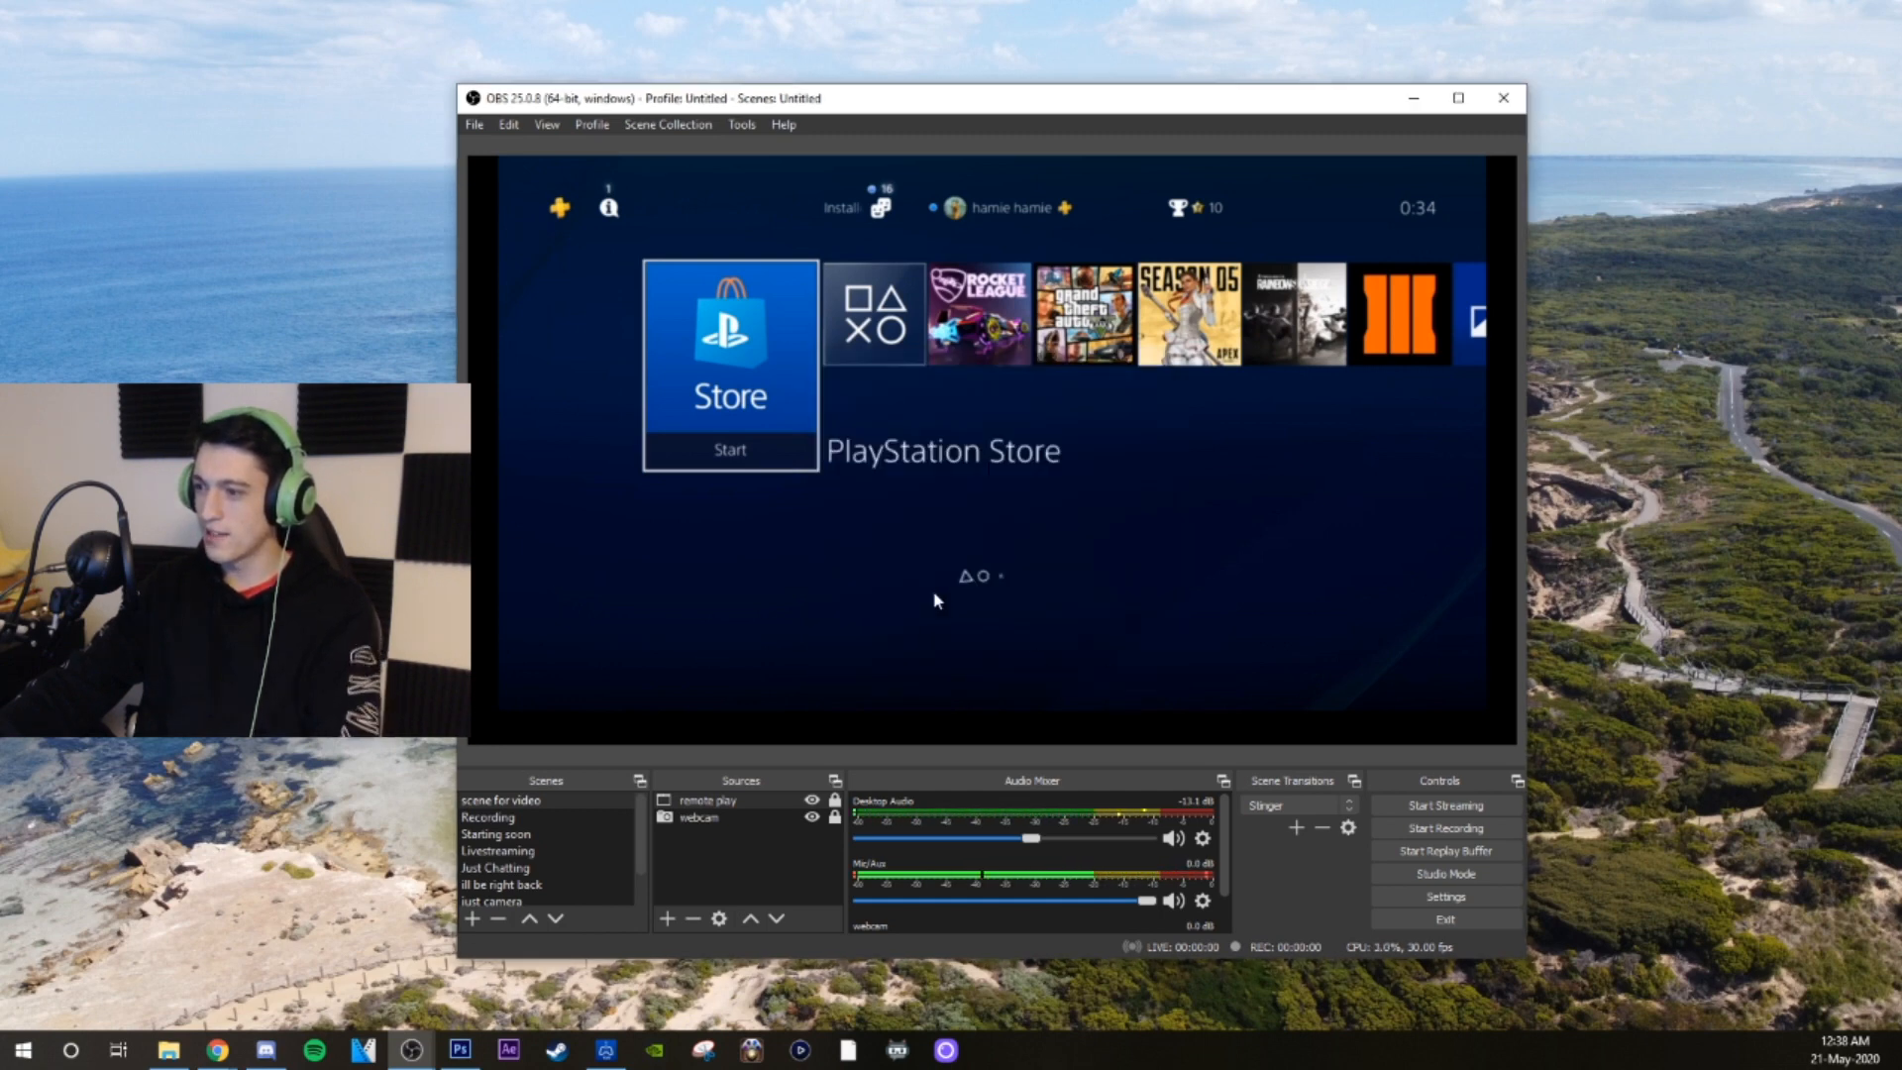
# Add a new browser source named "chaaaaaat" and clear its default URL
pyautogui.click(666, 918)
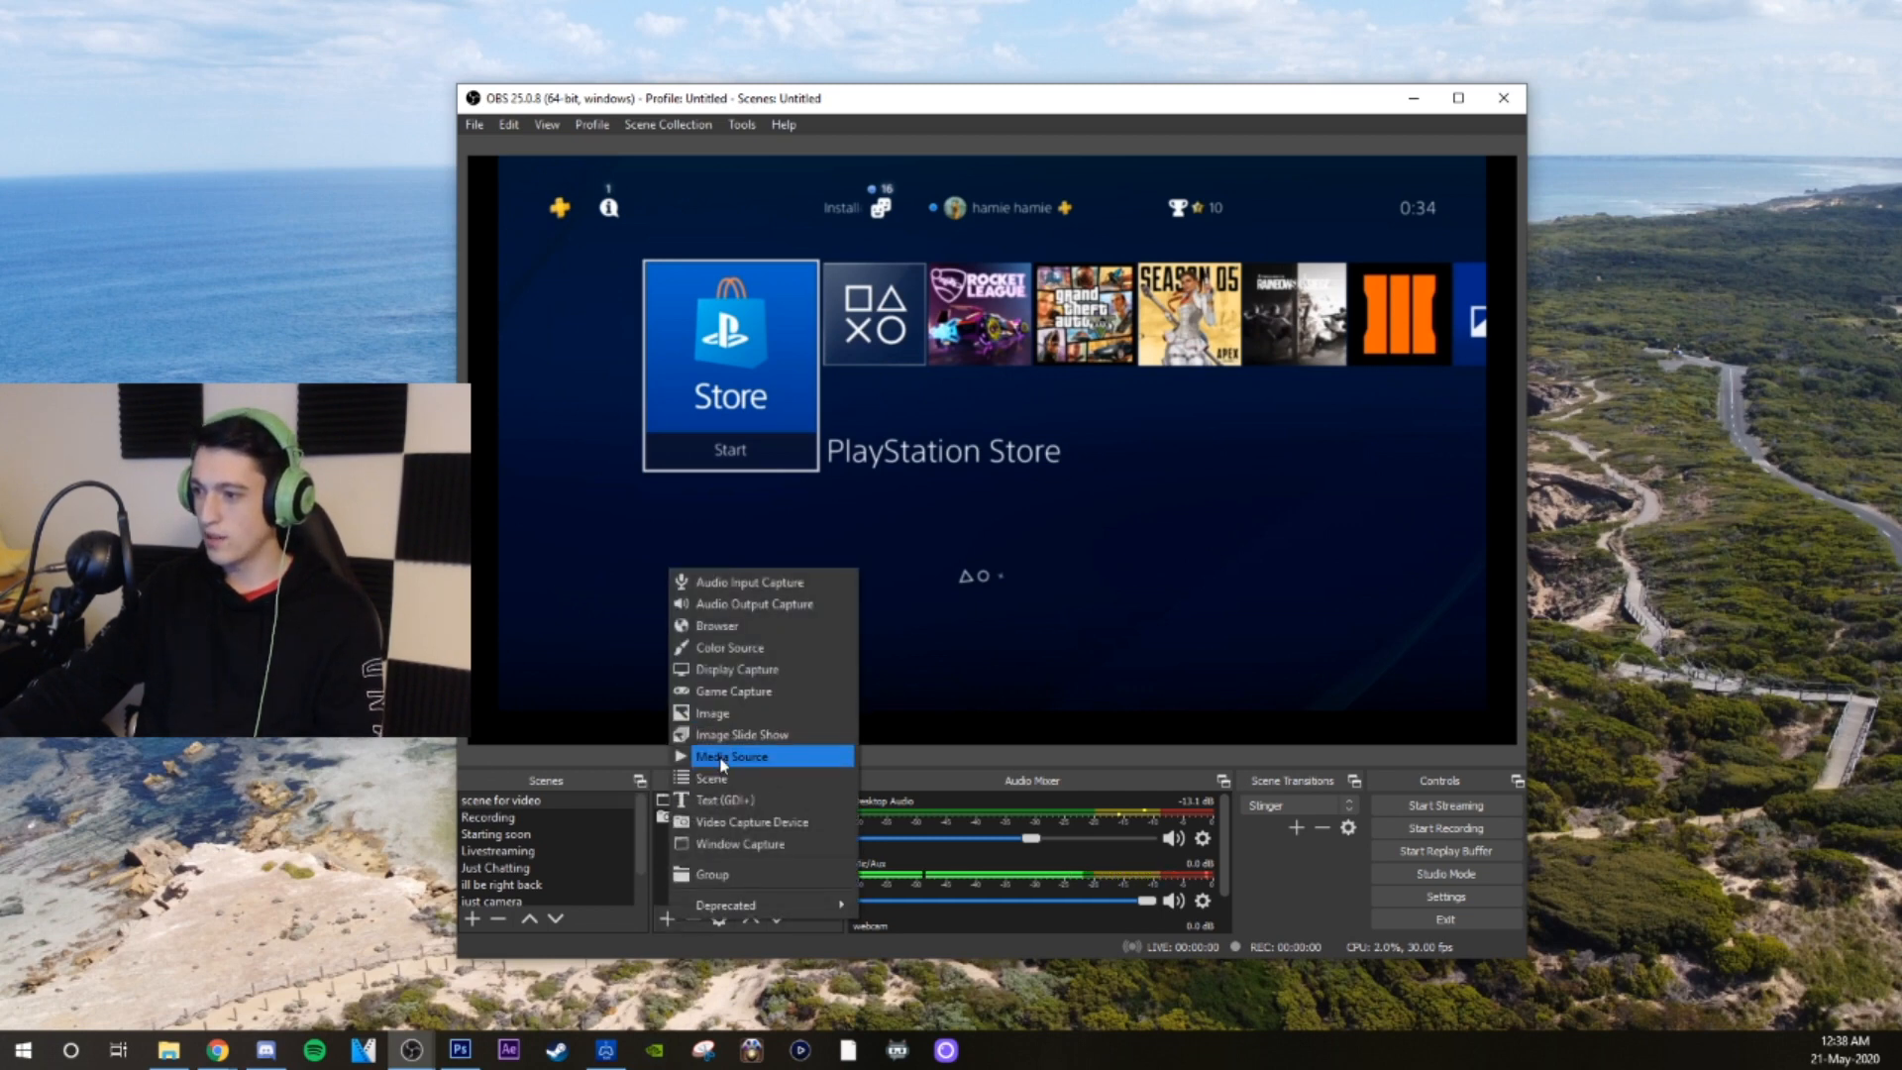
pyautogui.click(706, 628)
pyautogui.write('cha')
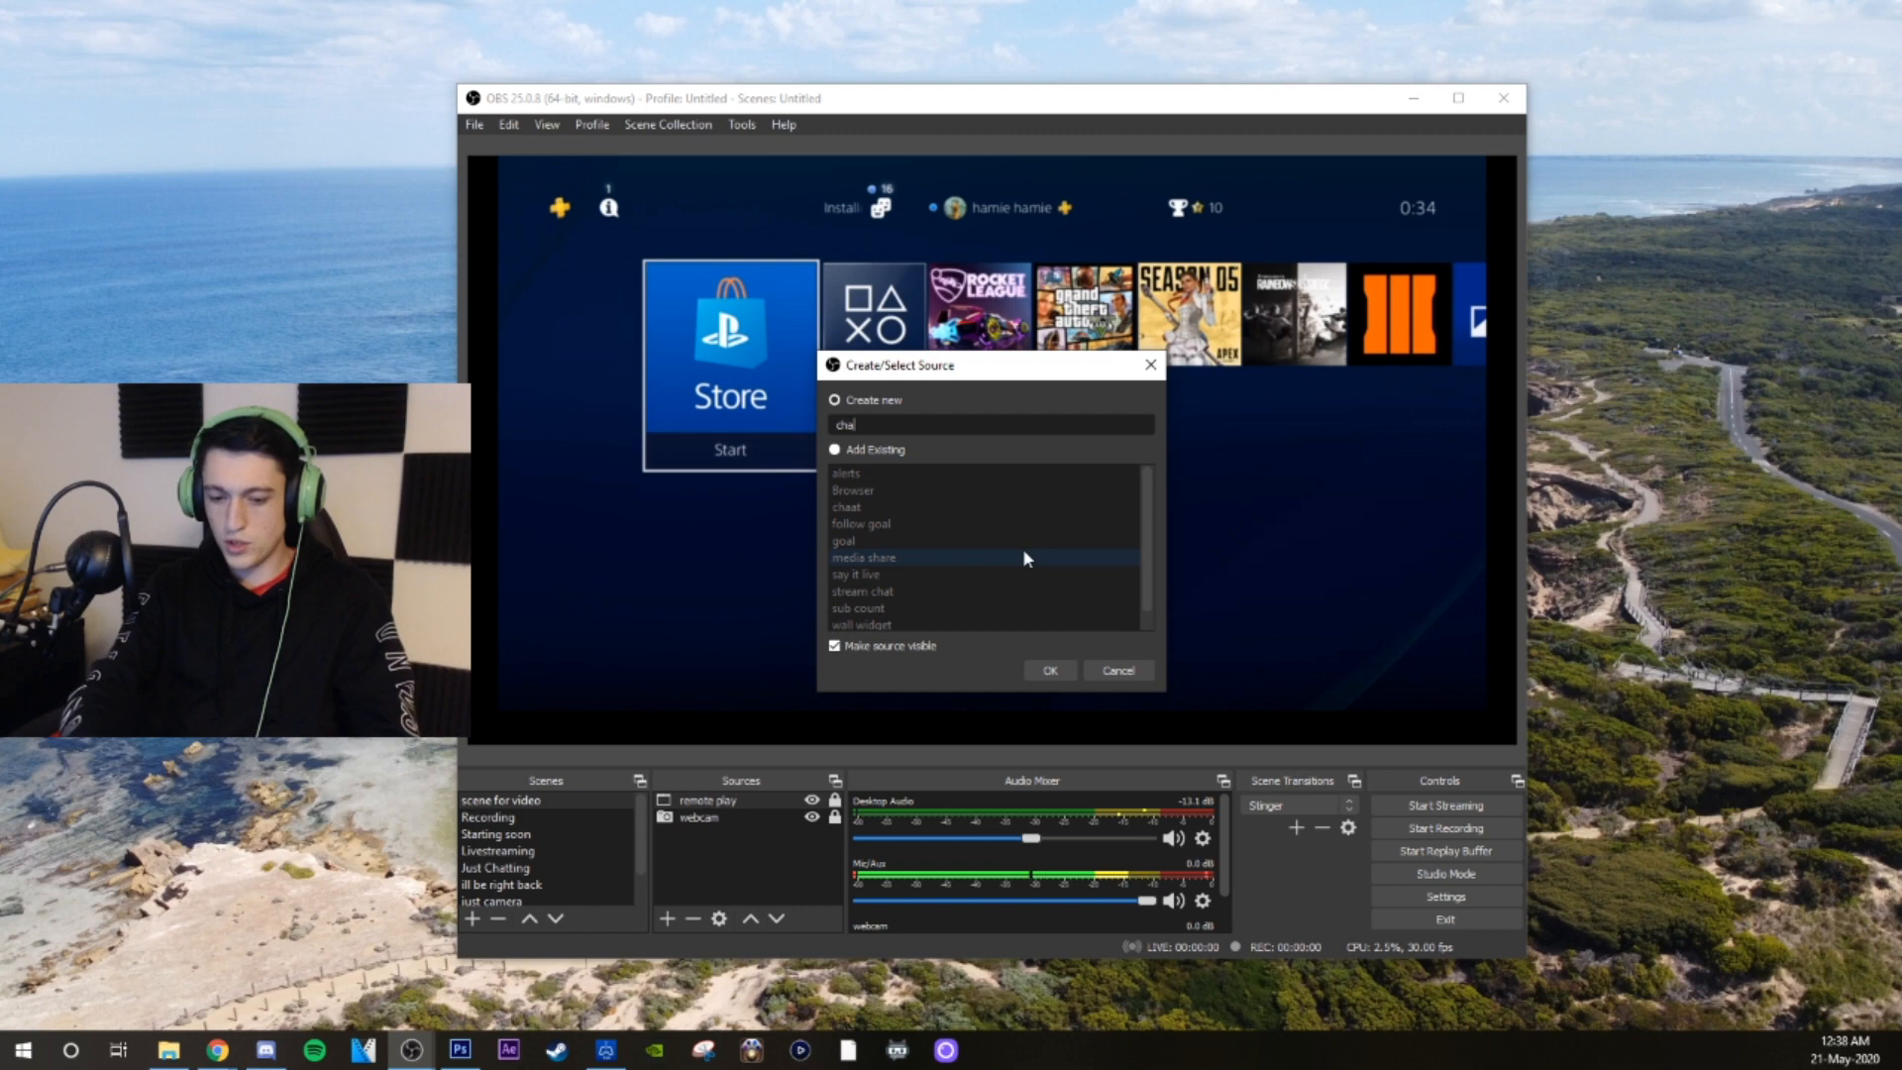
pyautogui.write('aaaaat')
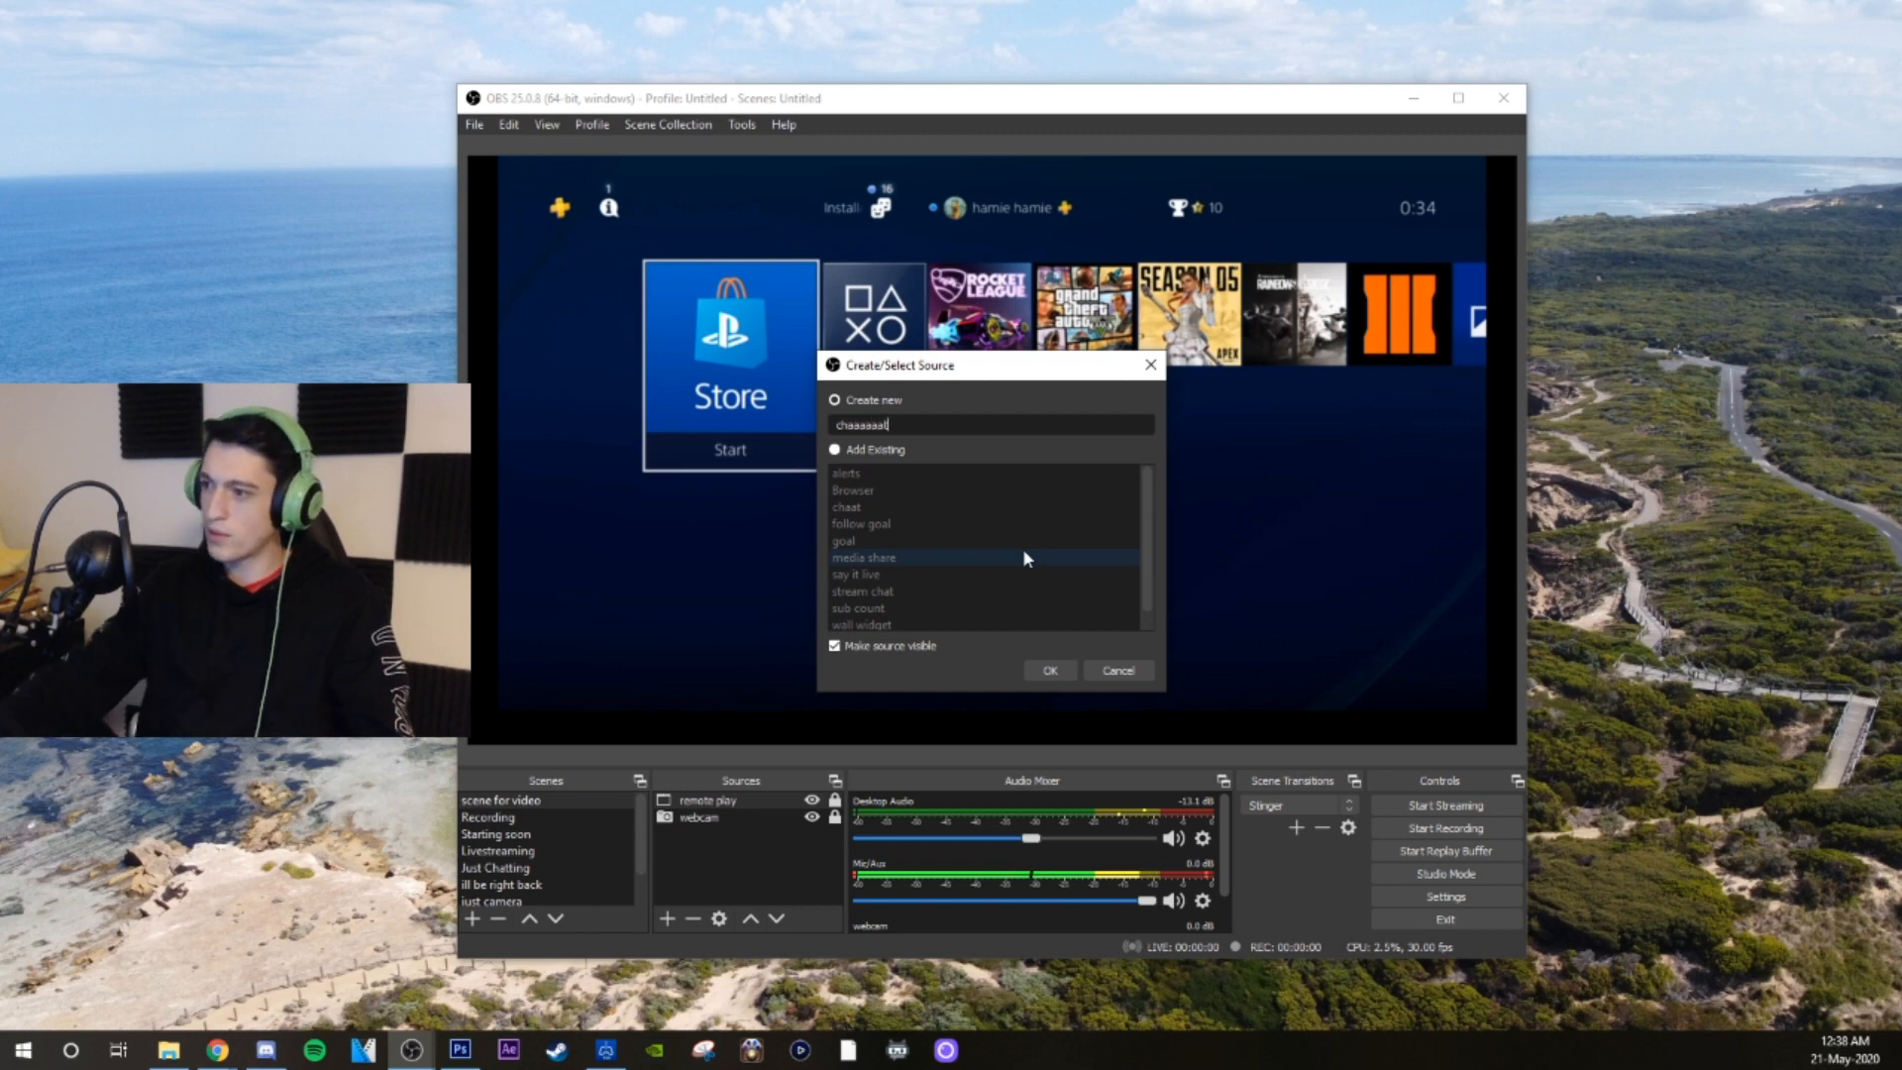
pyautogui.click(1052, 670)
pyautogui.moveTo(918, 615); pyautogui.dragTo(693, 627)
pyautogui.press('BackSpace')
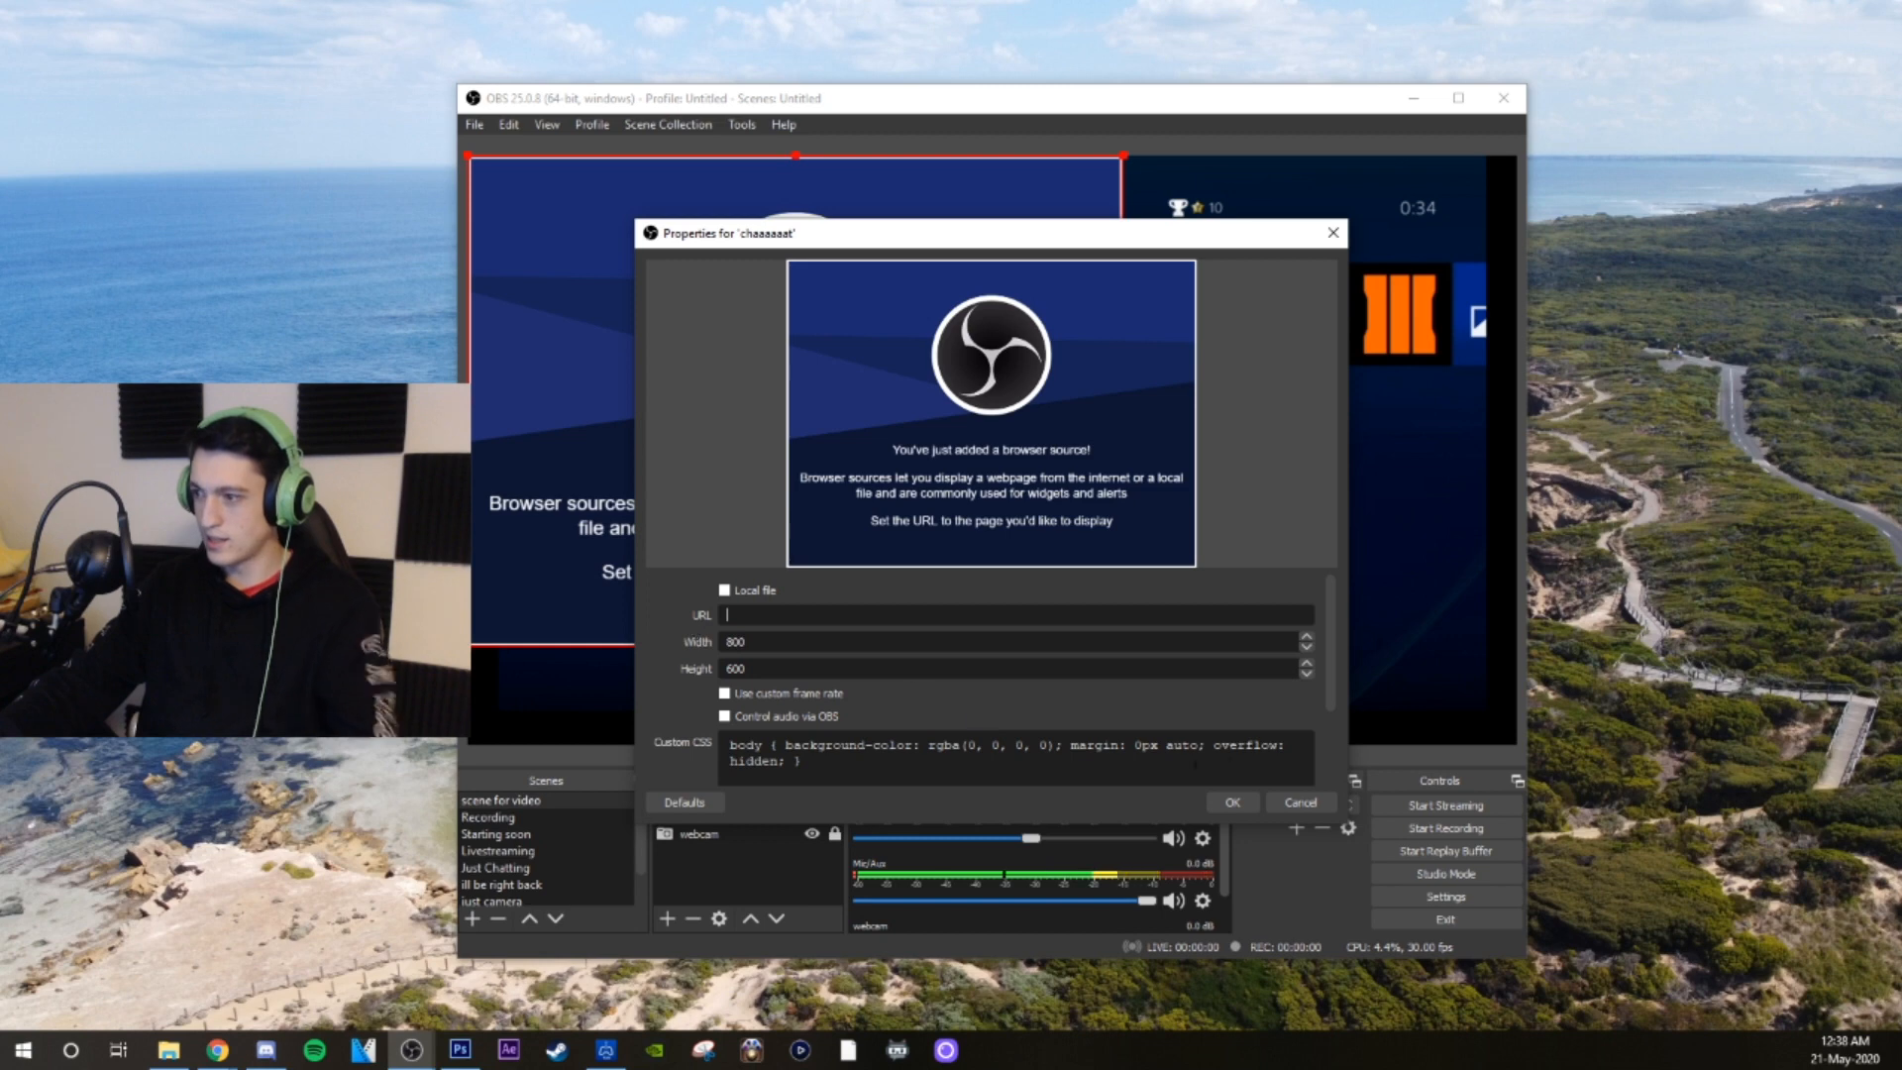
pyautogui.click(1232, 801)
# Shrink the chaaaaaat browser source and place it around the middle of the preview canvas, leaving it deselected
pyautogui.moveTo(857, 642); pyautogui.dragTo(1118, 518)
pyautogui.moveTo(670, 203); pyautogui.dragTo(1031, 466)
pyautogui.moveTo(1172, 556); pyautogui.dragTo(1024, 473)
pyautogui.click(737, 626)
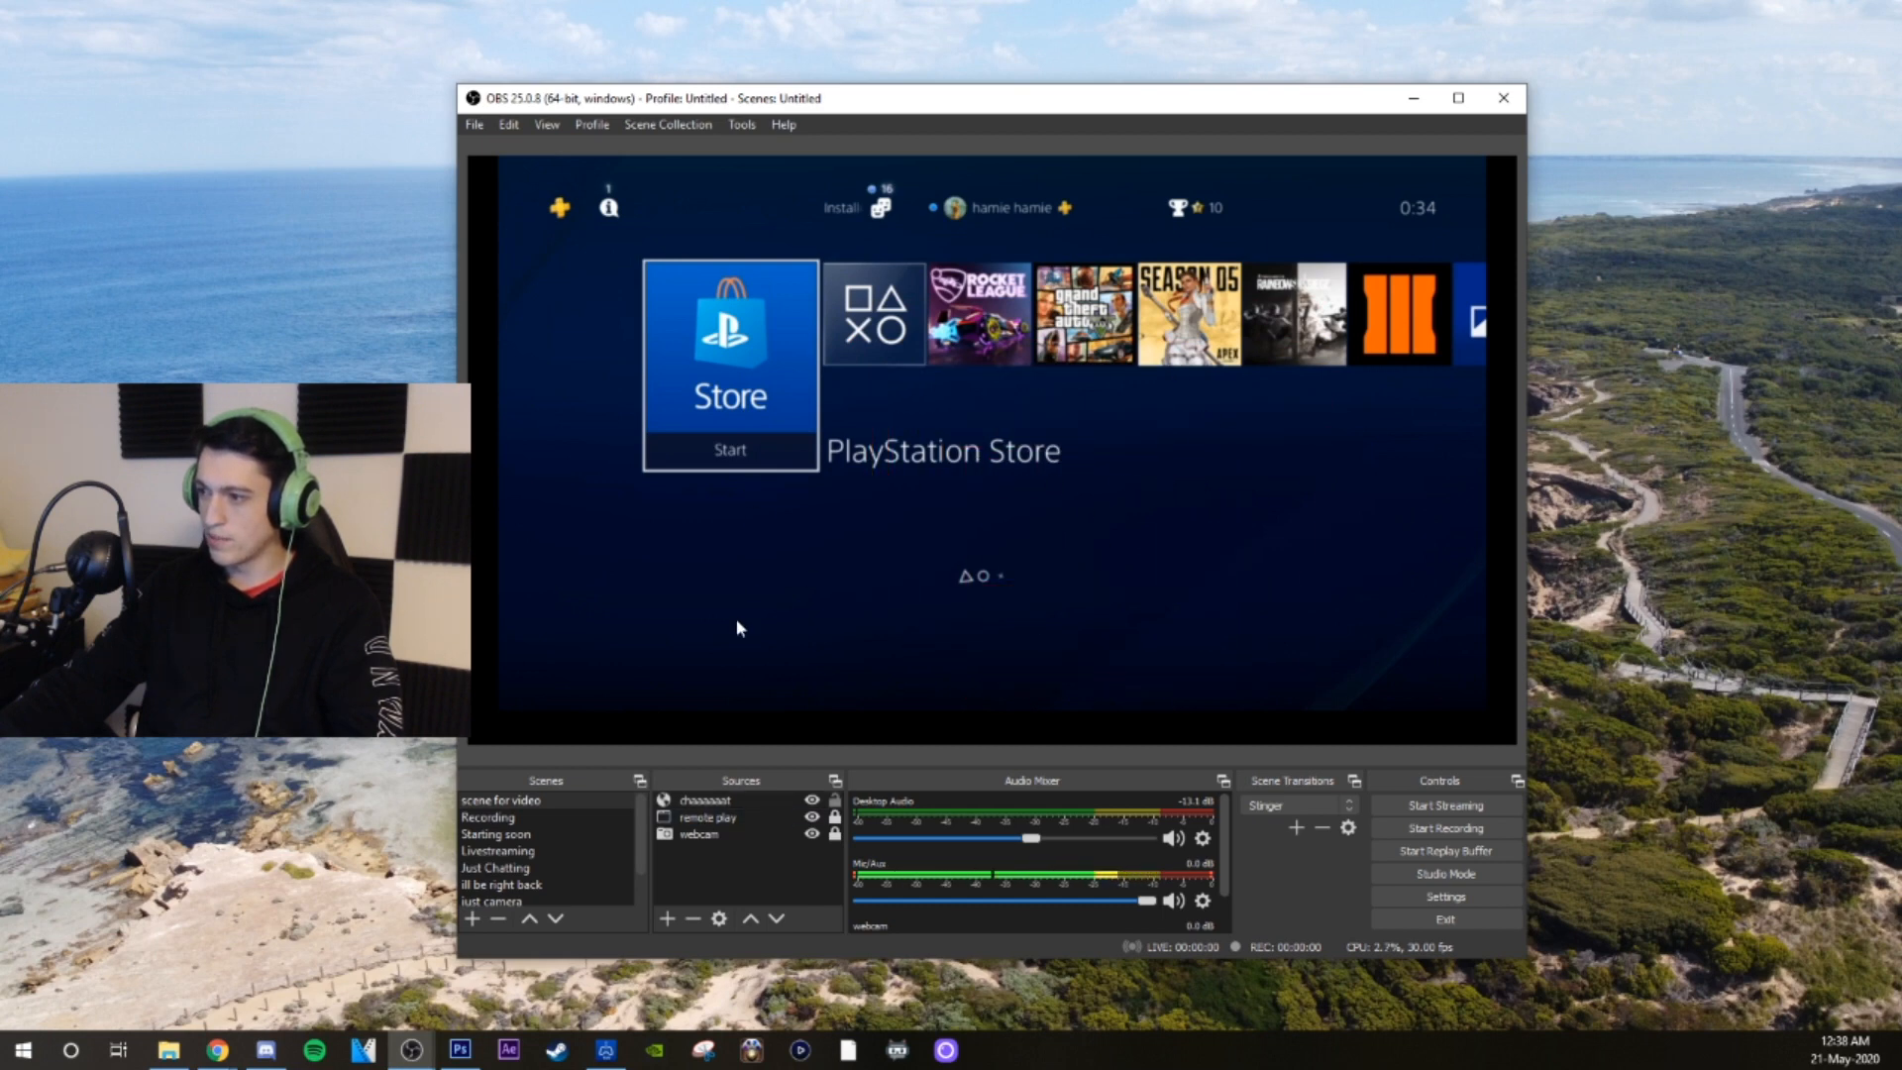
# Switch to the Streamlabs widgets gallery in Chrome, open the Emote Wall widget and copy its widget URL
pyautogui.click(218, 1050)
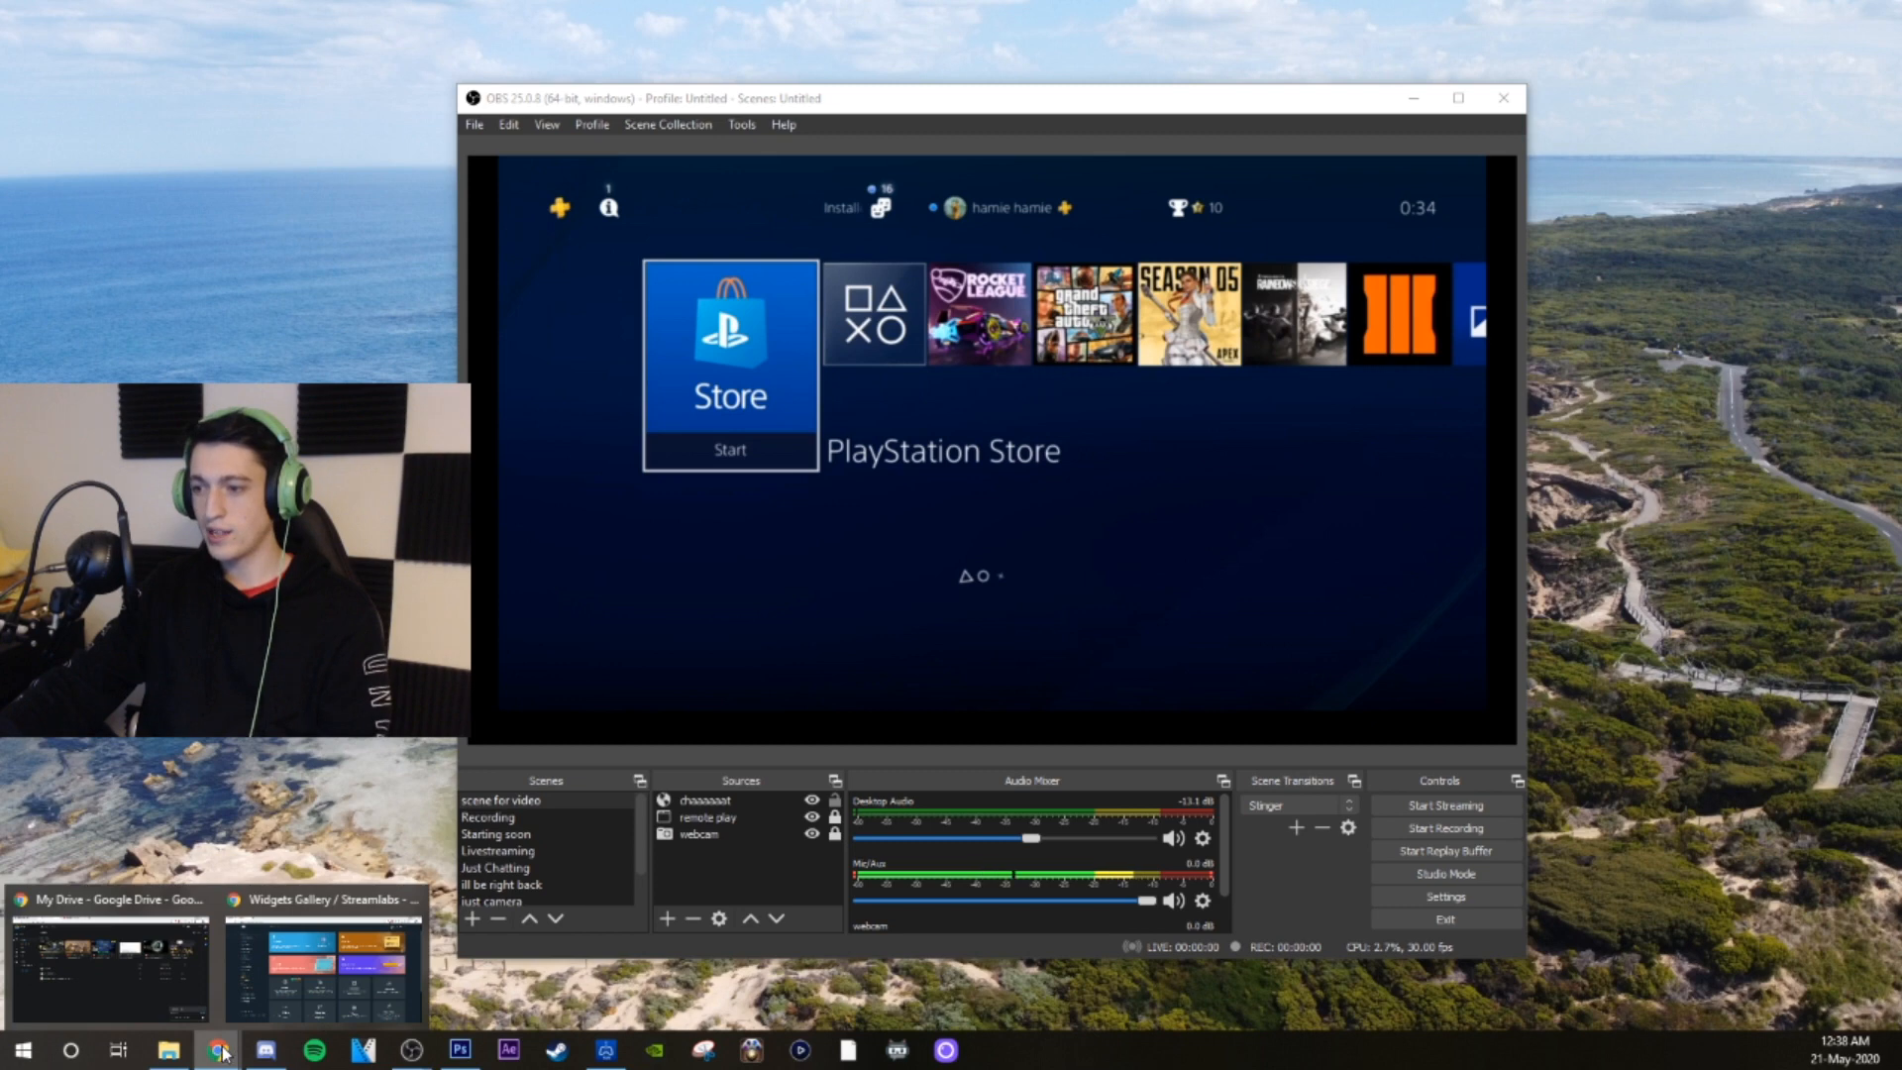
pyautogui.click(352, 972)
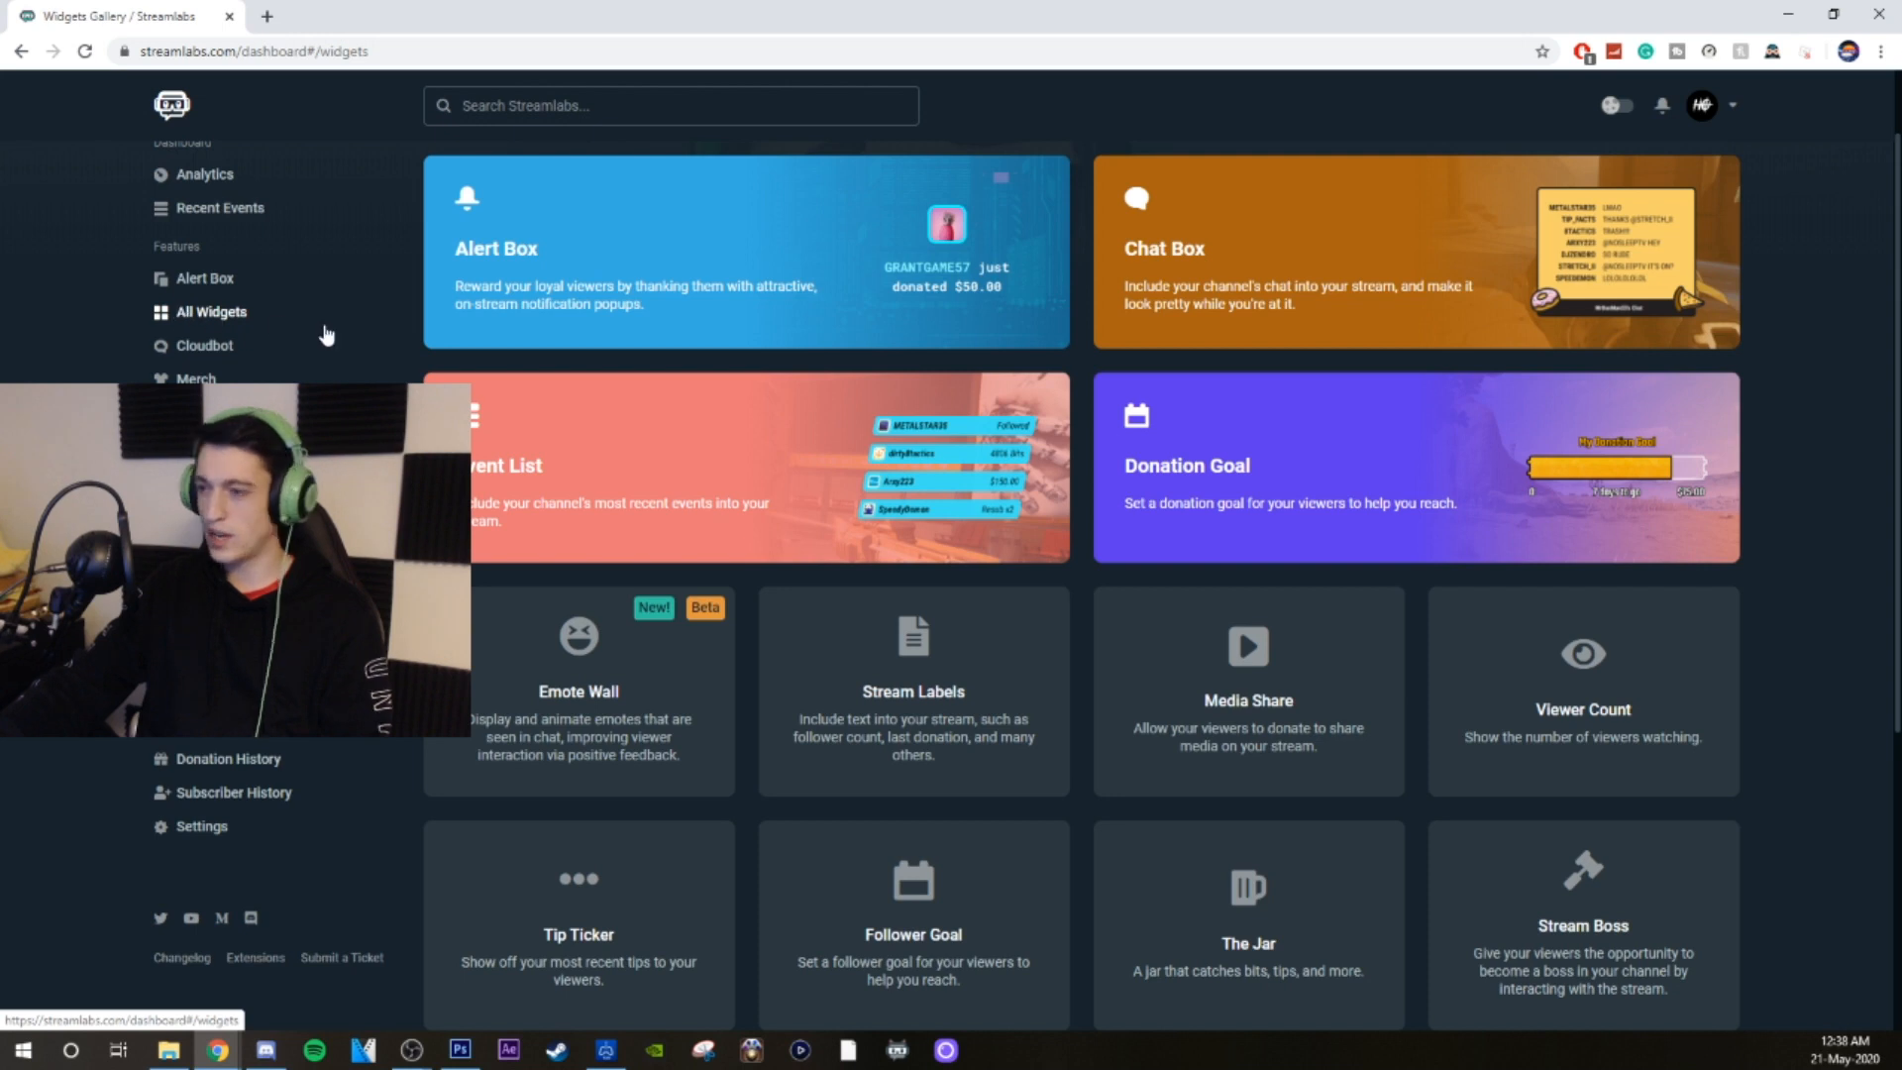
pyautogui.scroll(-2, 649, 367)
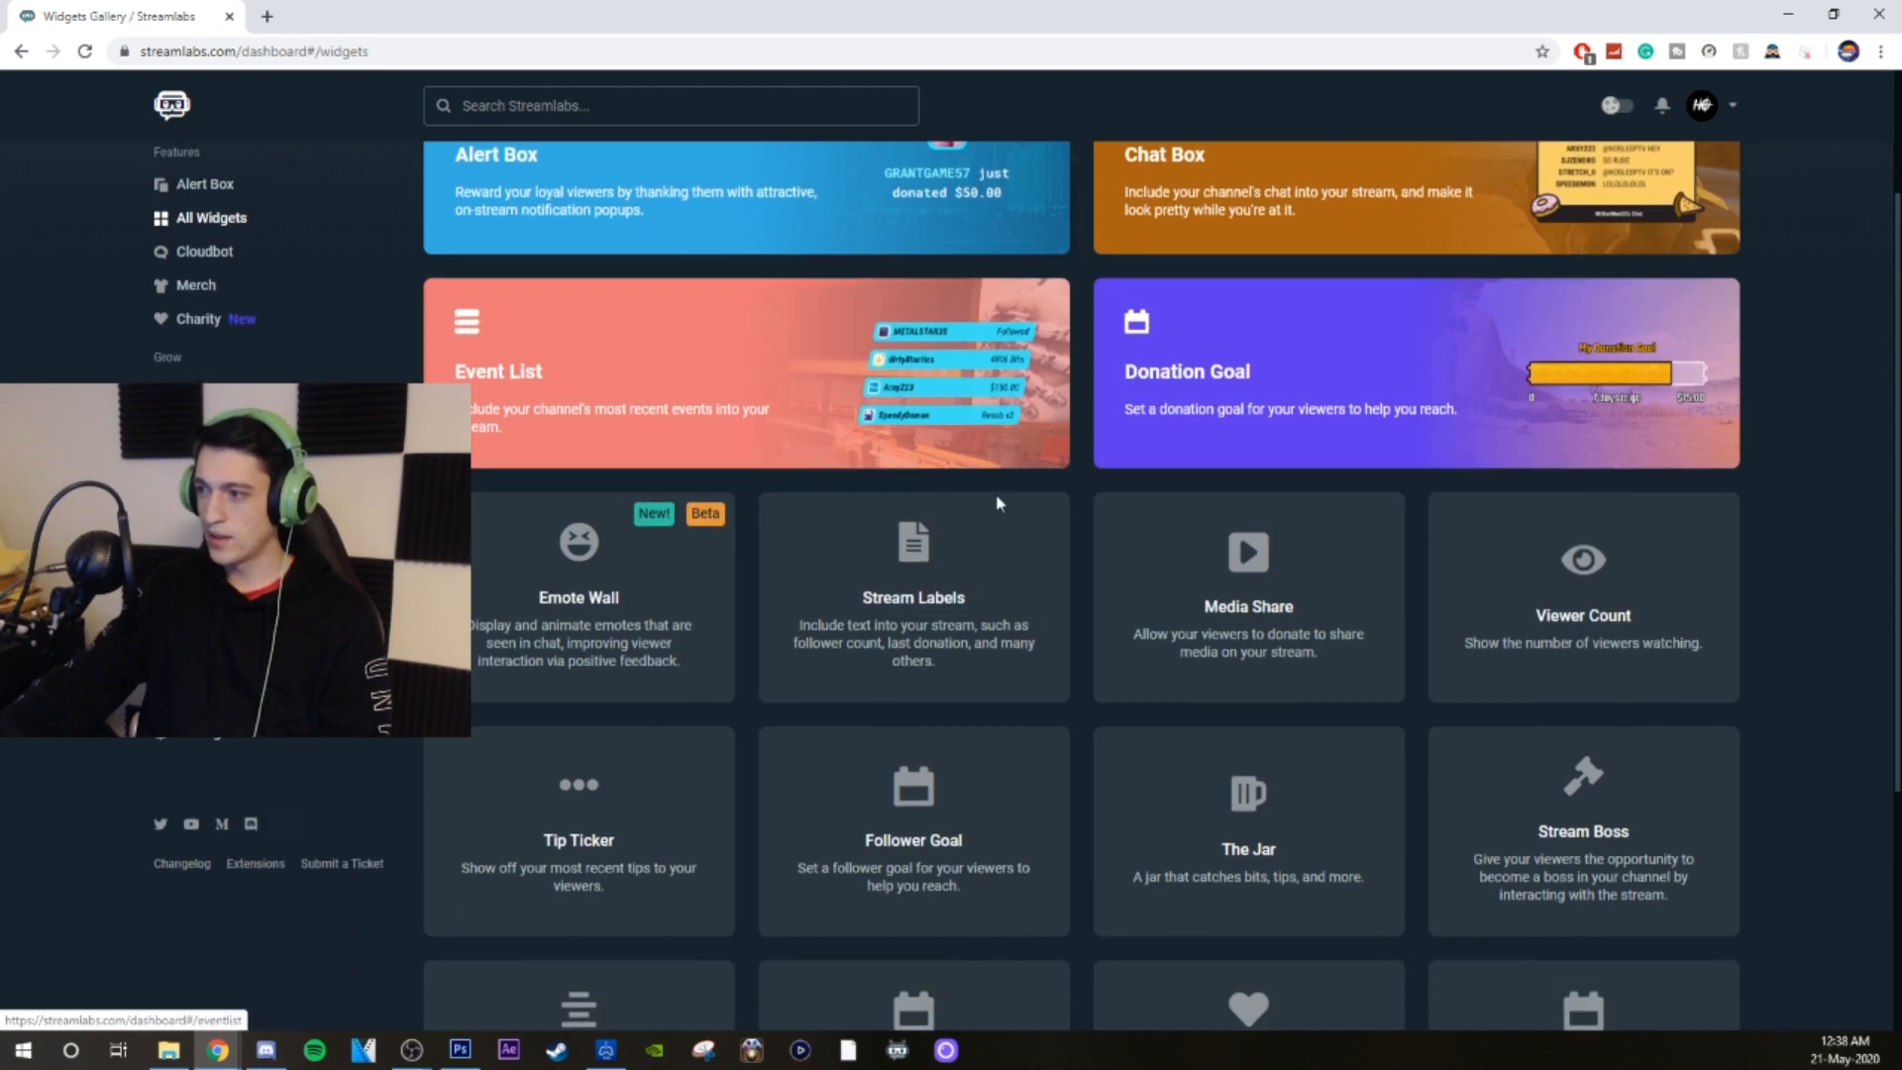
pyautogui.scroll(-1, 1050, 743)
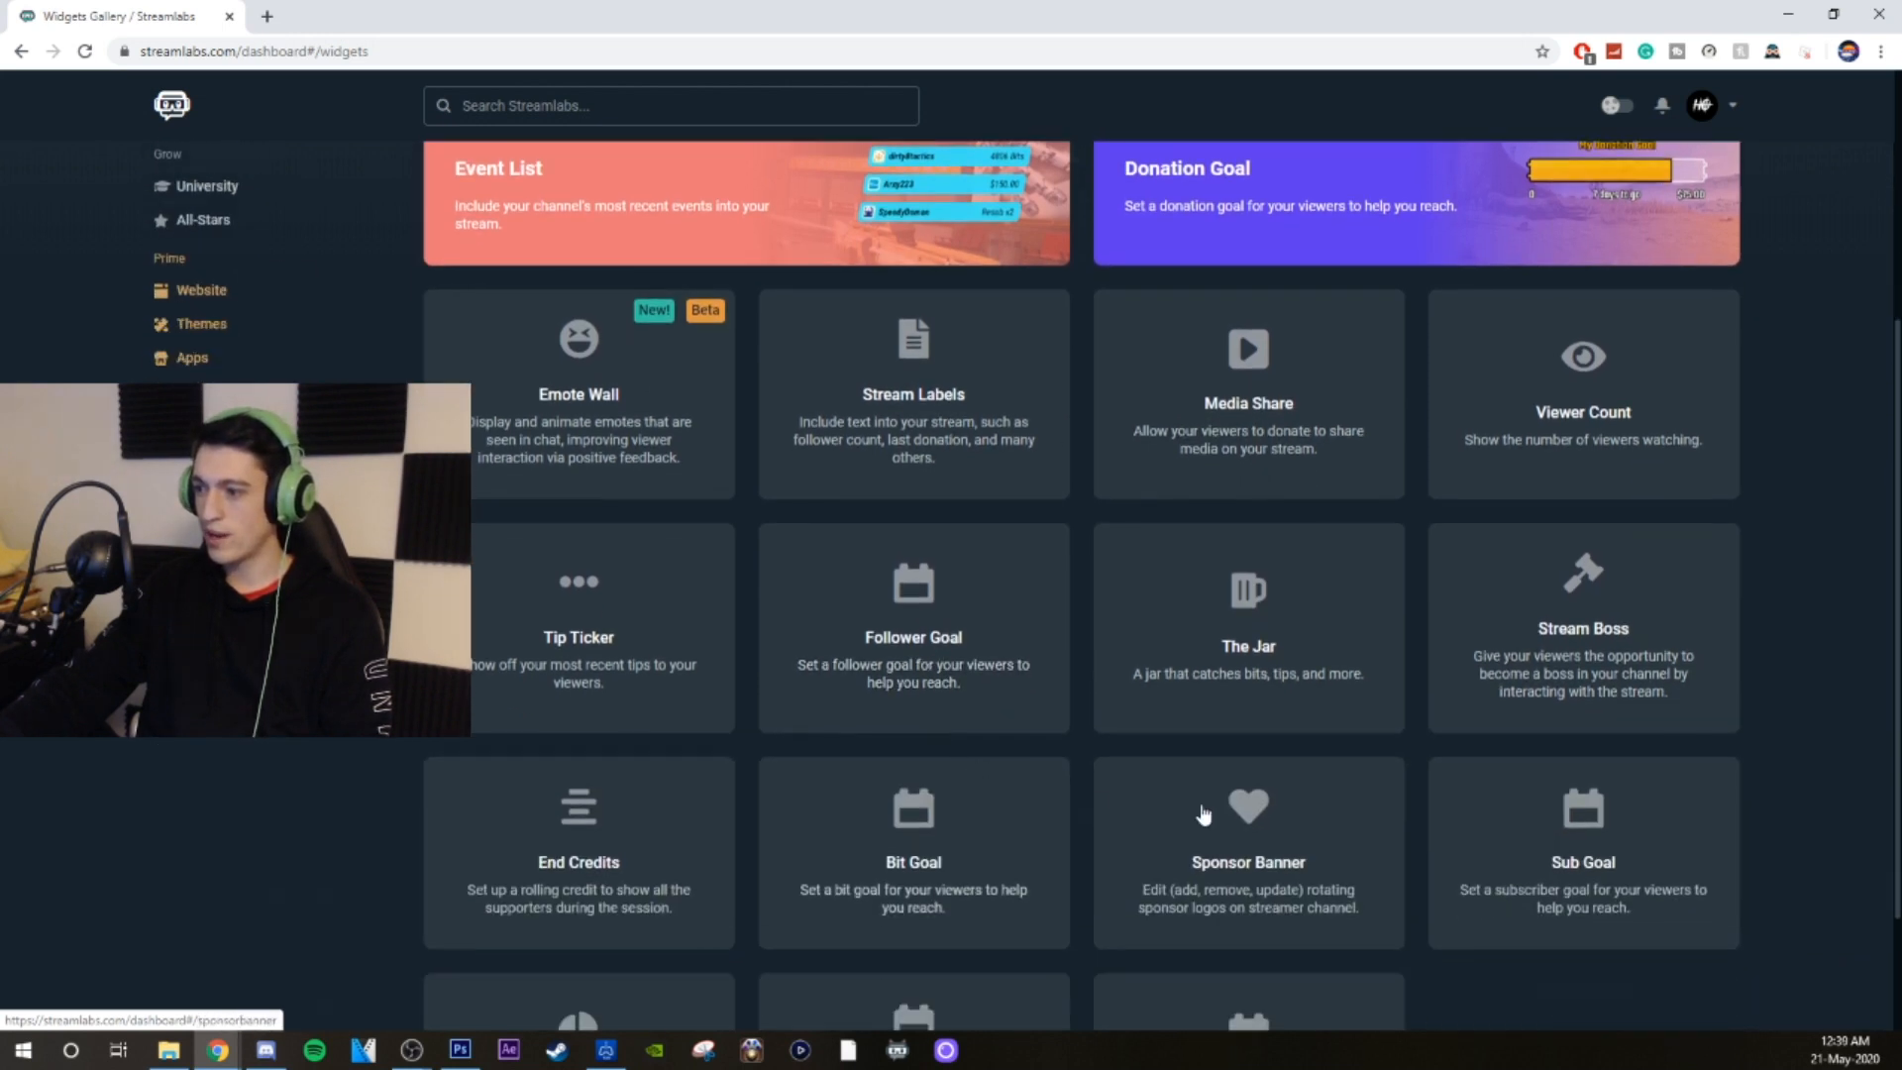
pyautogui.scroll(-1, 753, 625)
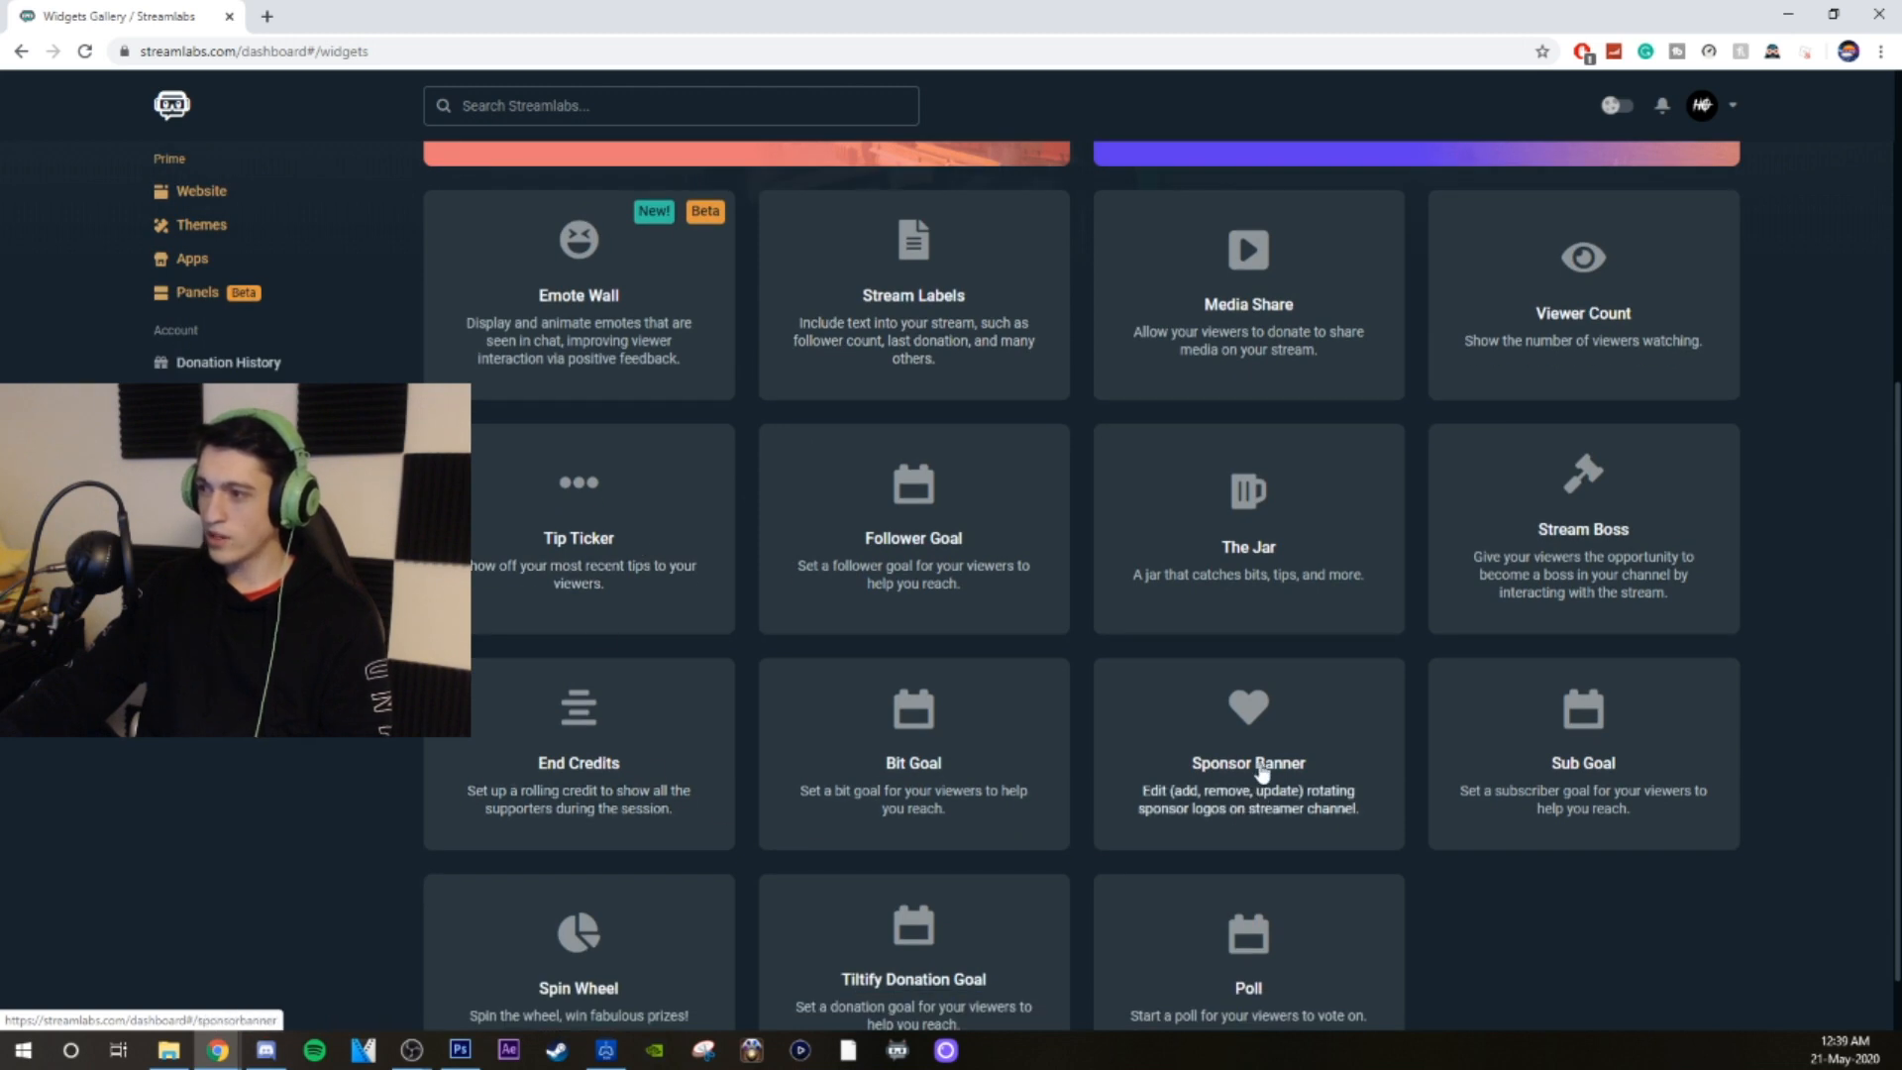
pyautogui.scroll(3, 1268, 733)
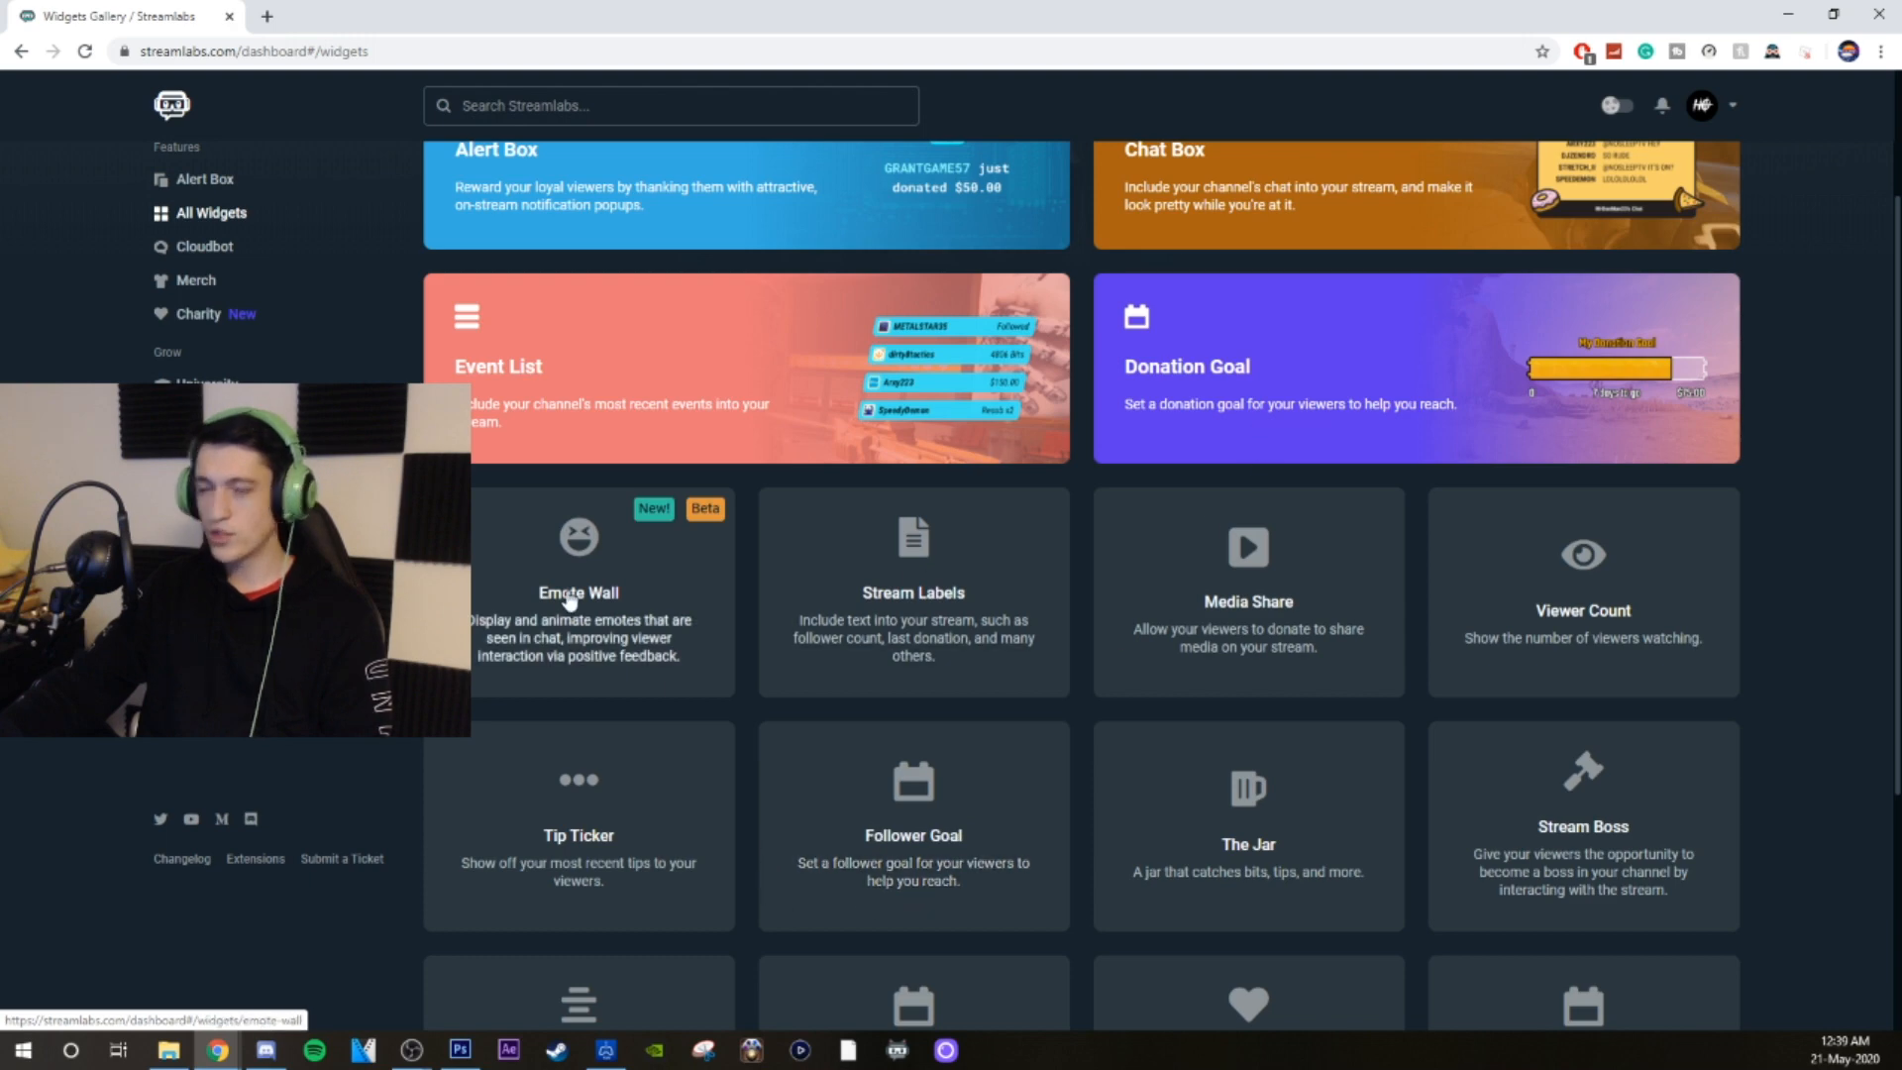
pyautogui.click(570, 599)
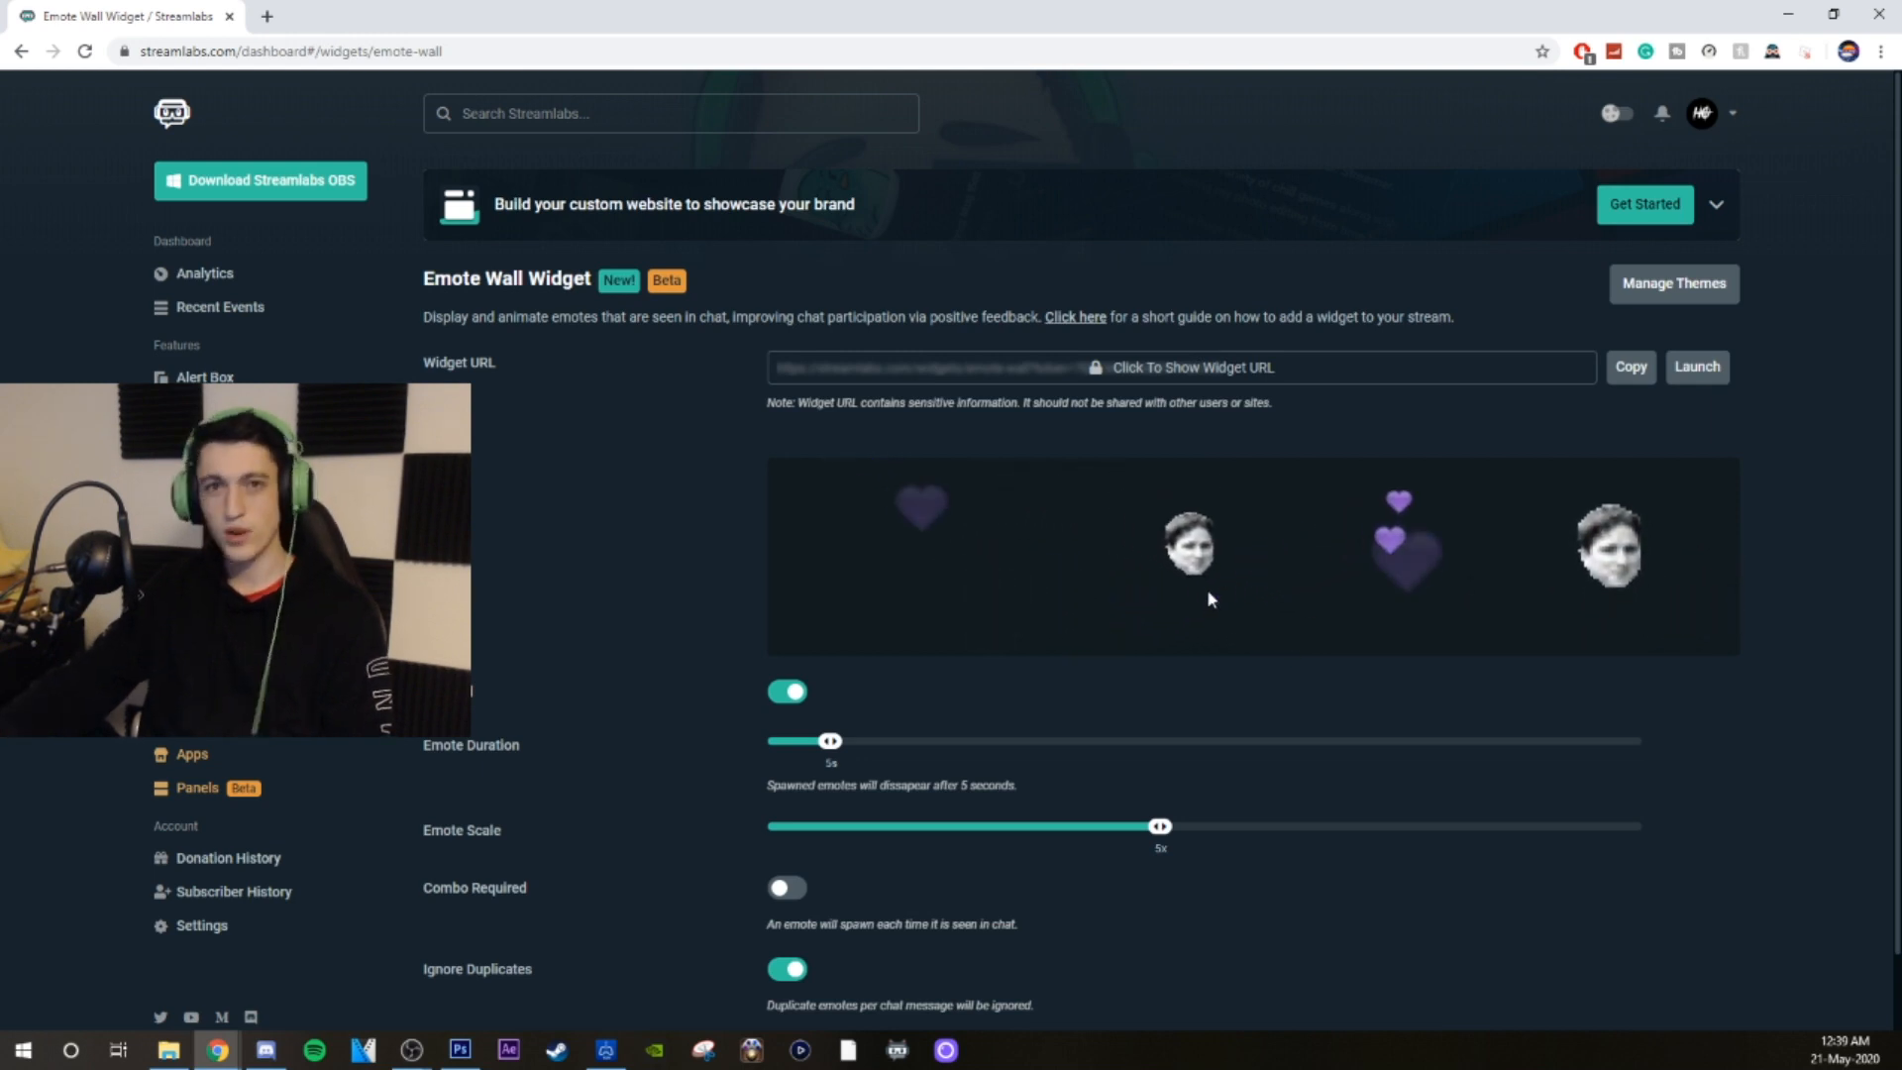
pyautogui.click(1626, 369)
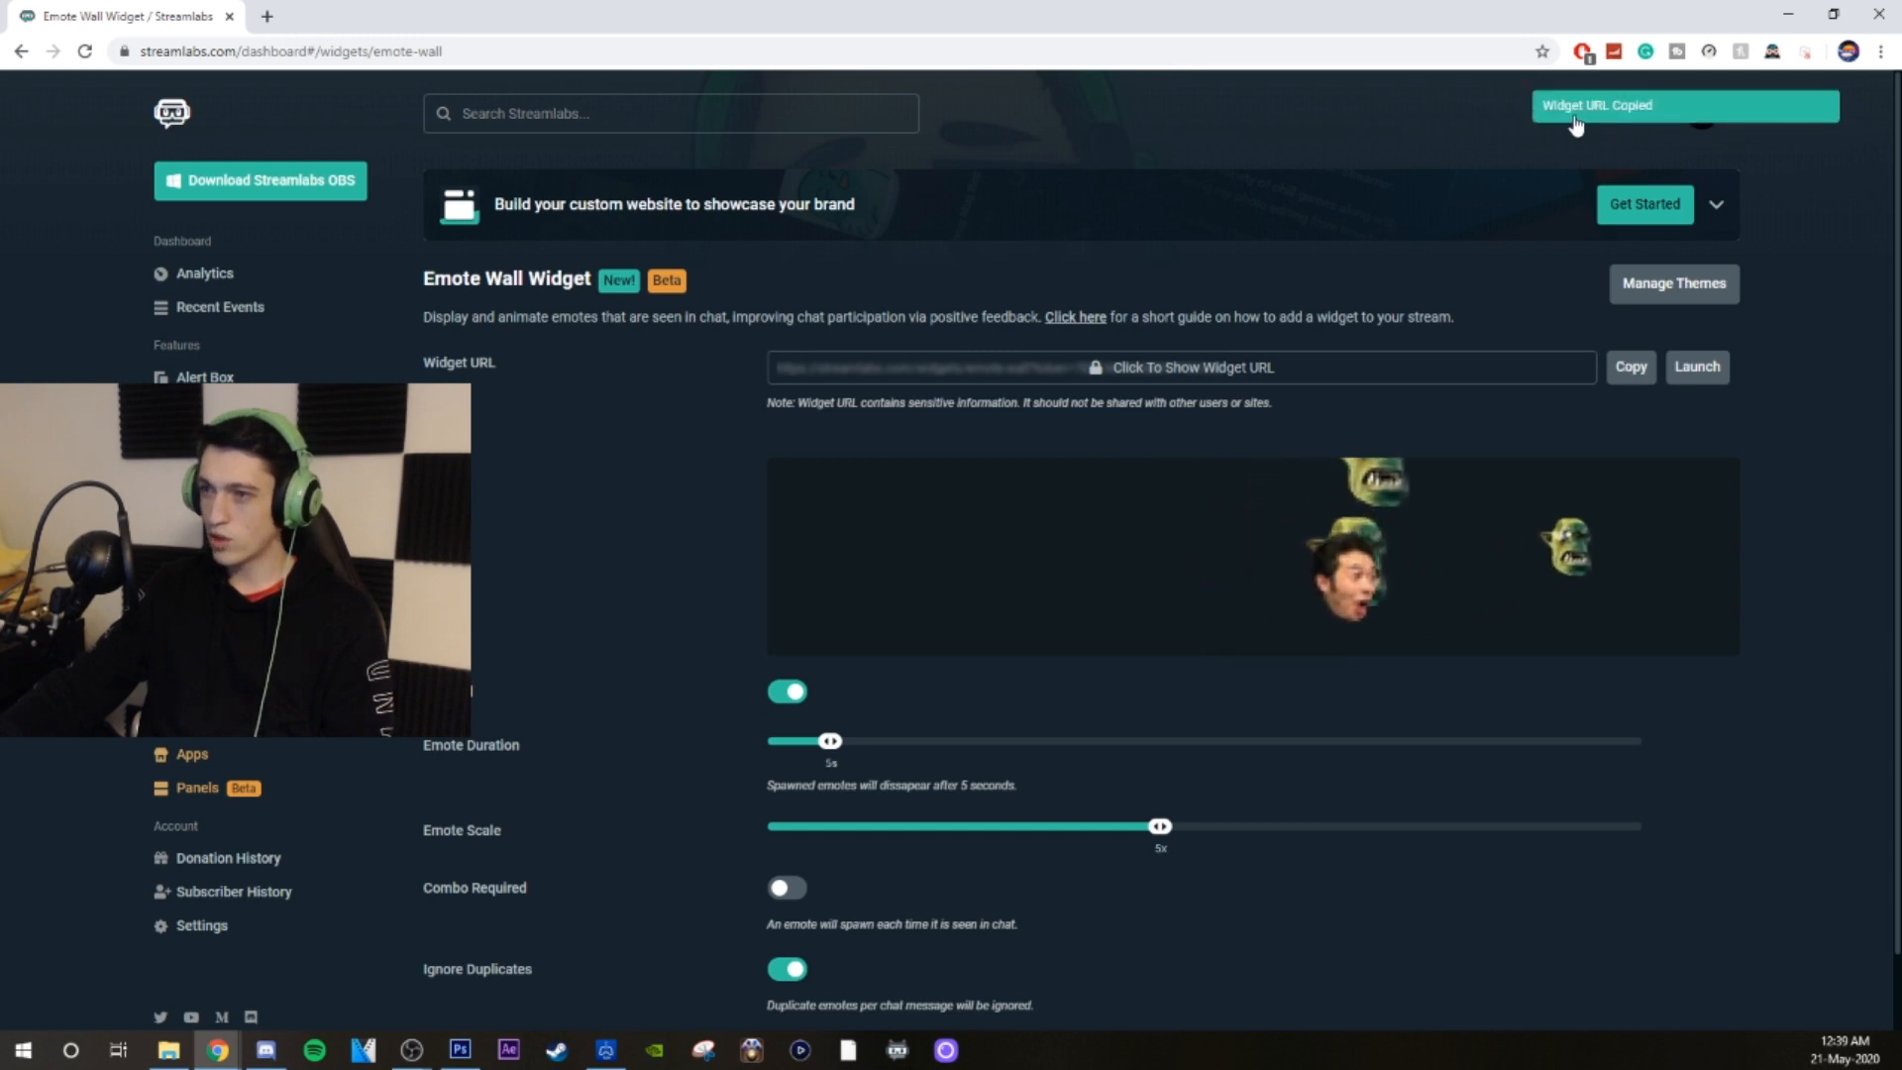
# Return to OBS and paste the private Emote Wall widget URL, including its token, as the chaaaaaat source's URL
pyautogui.click(414, 1052)
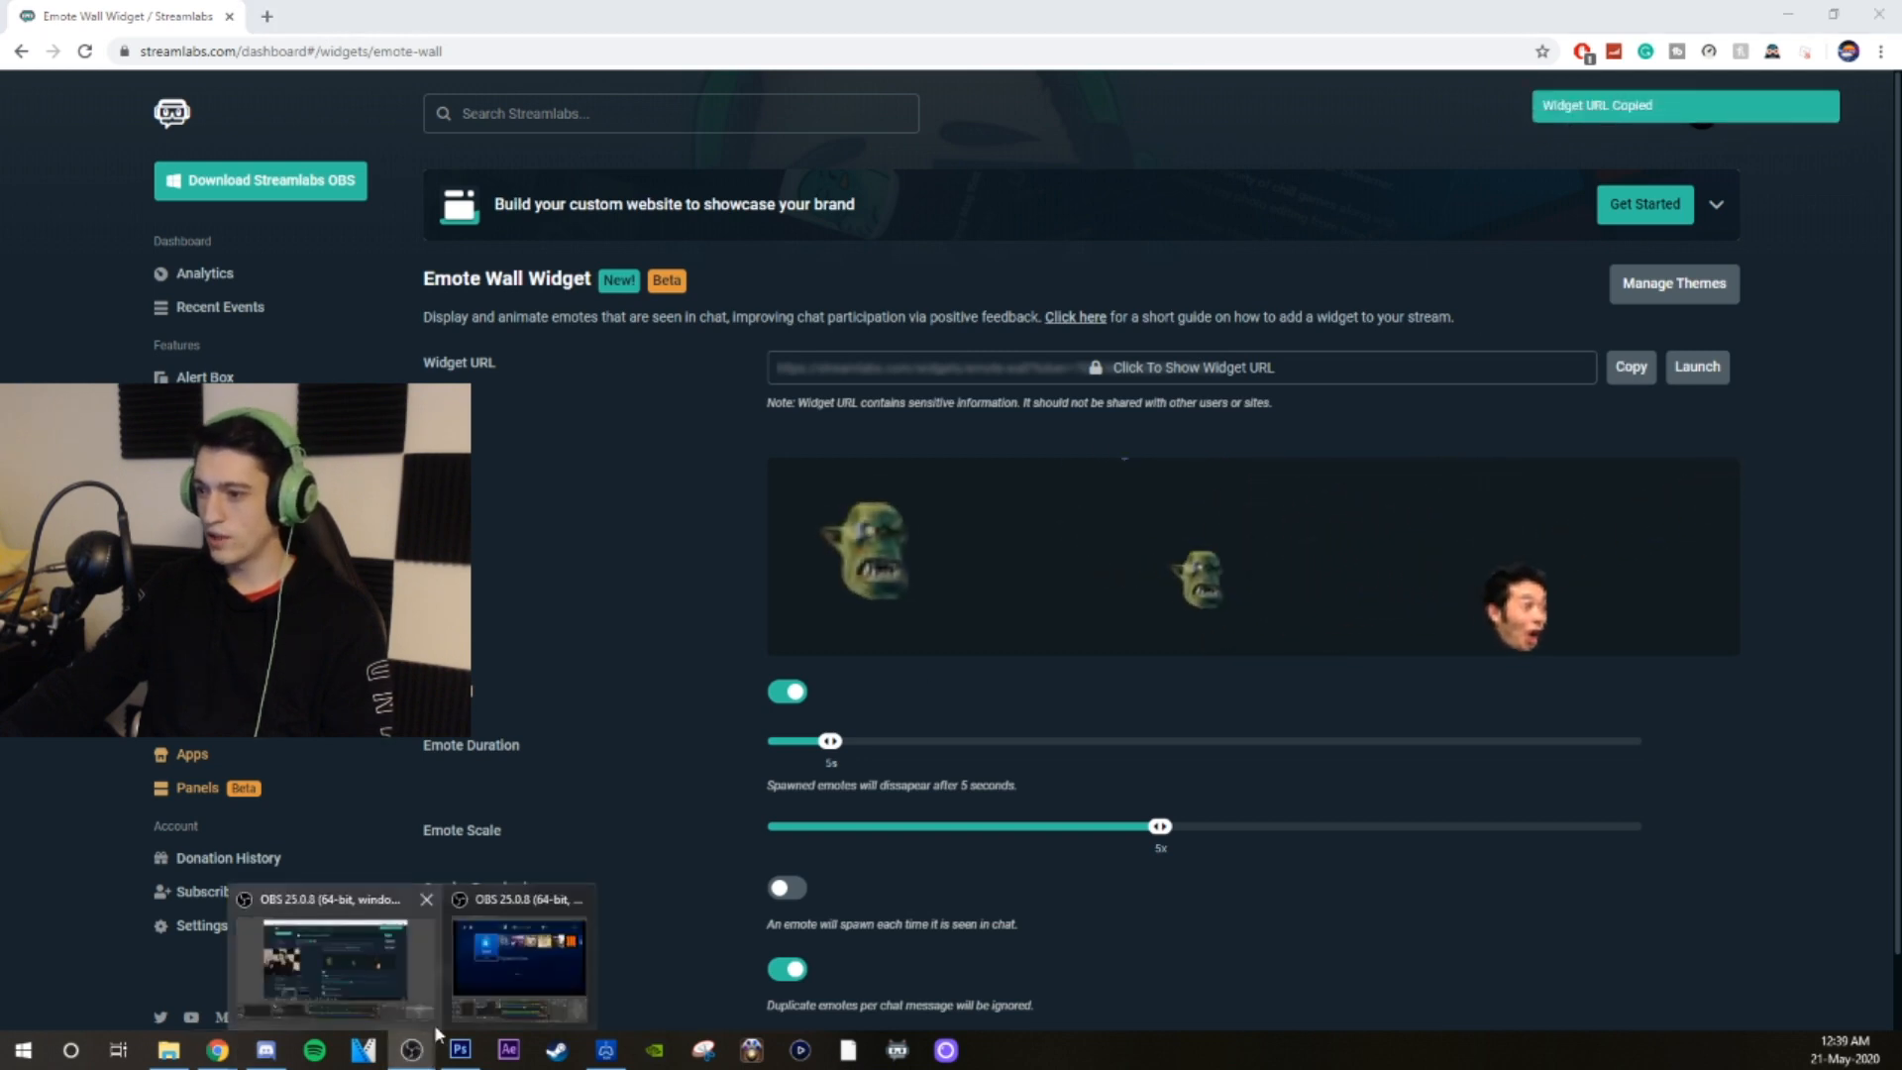
pyautogui.click(526, 941)
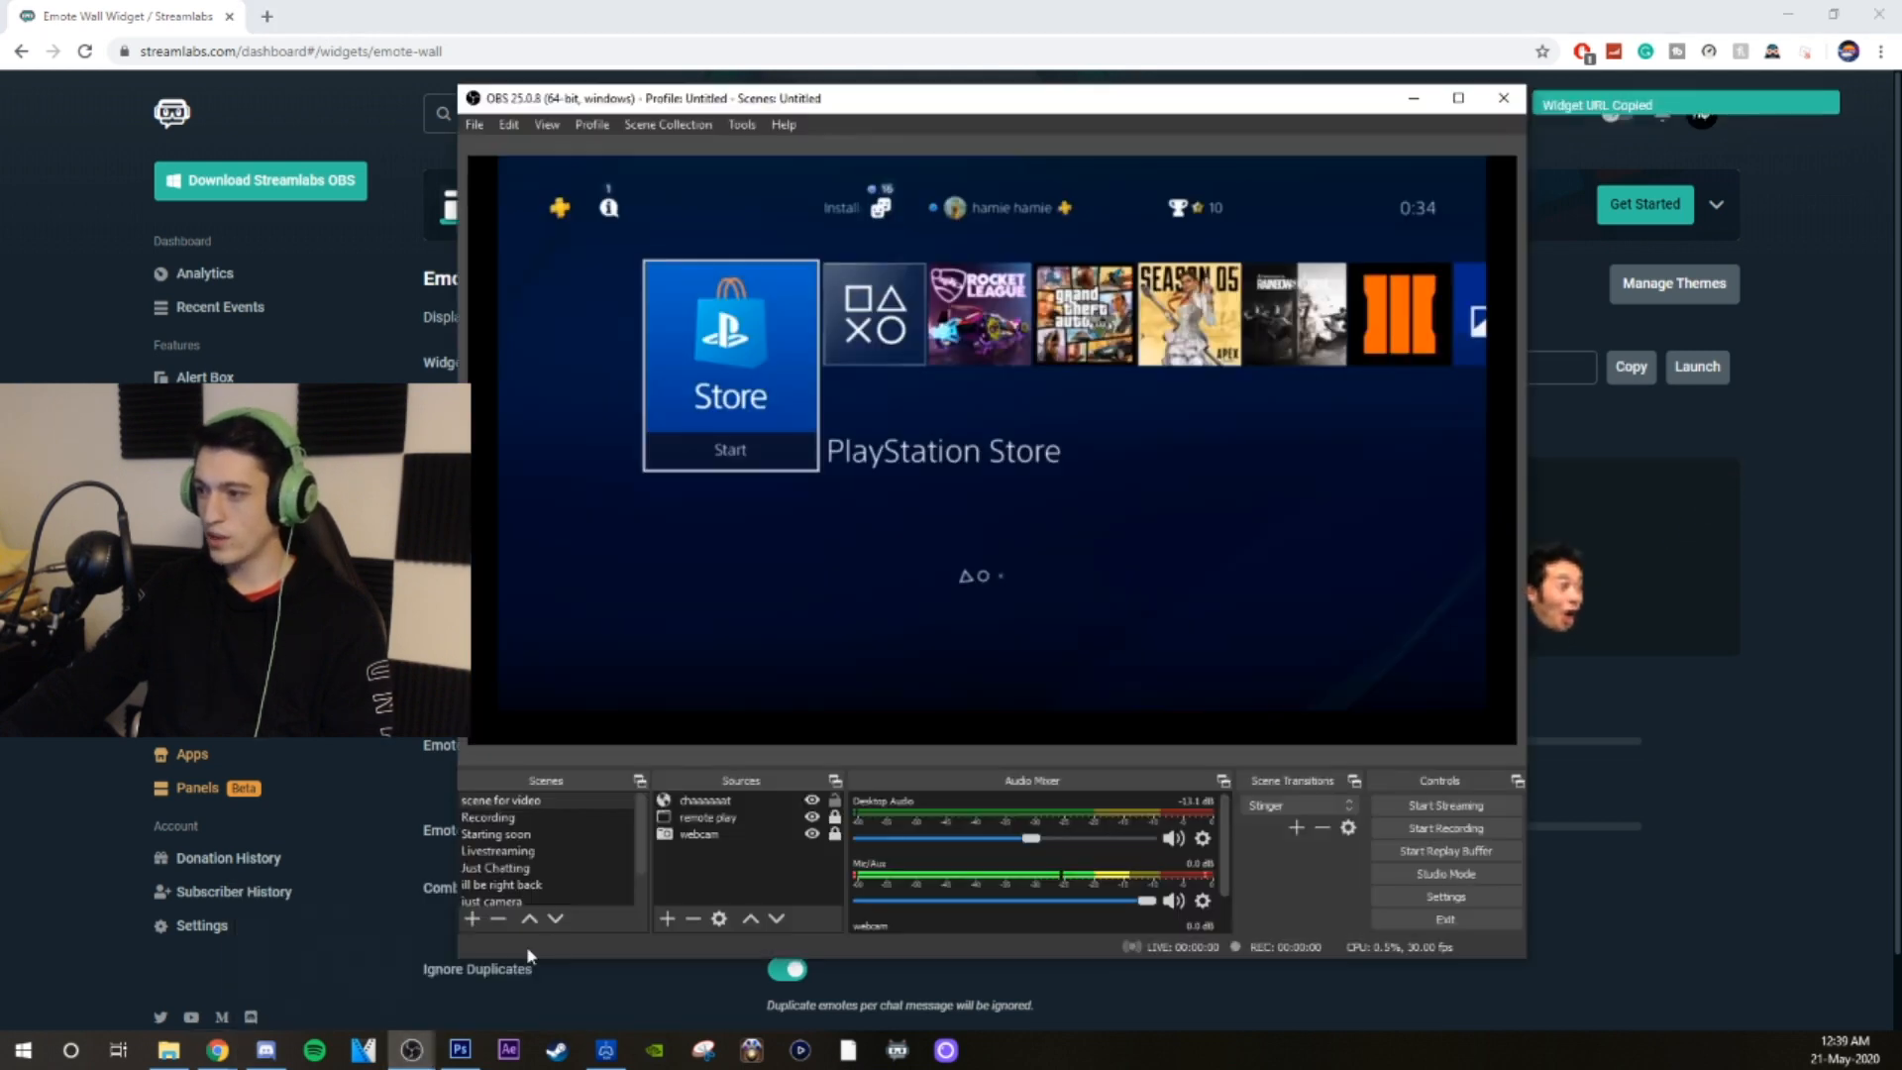
pyautogui.doubleClick(726, 802)
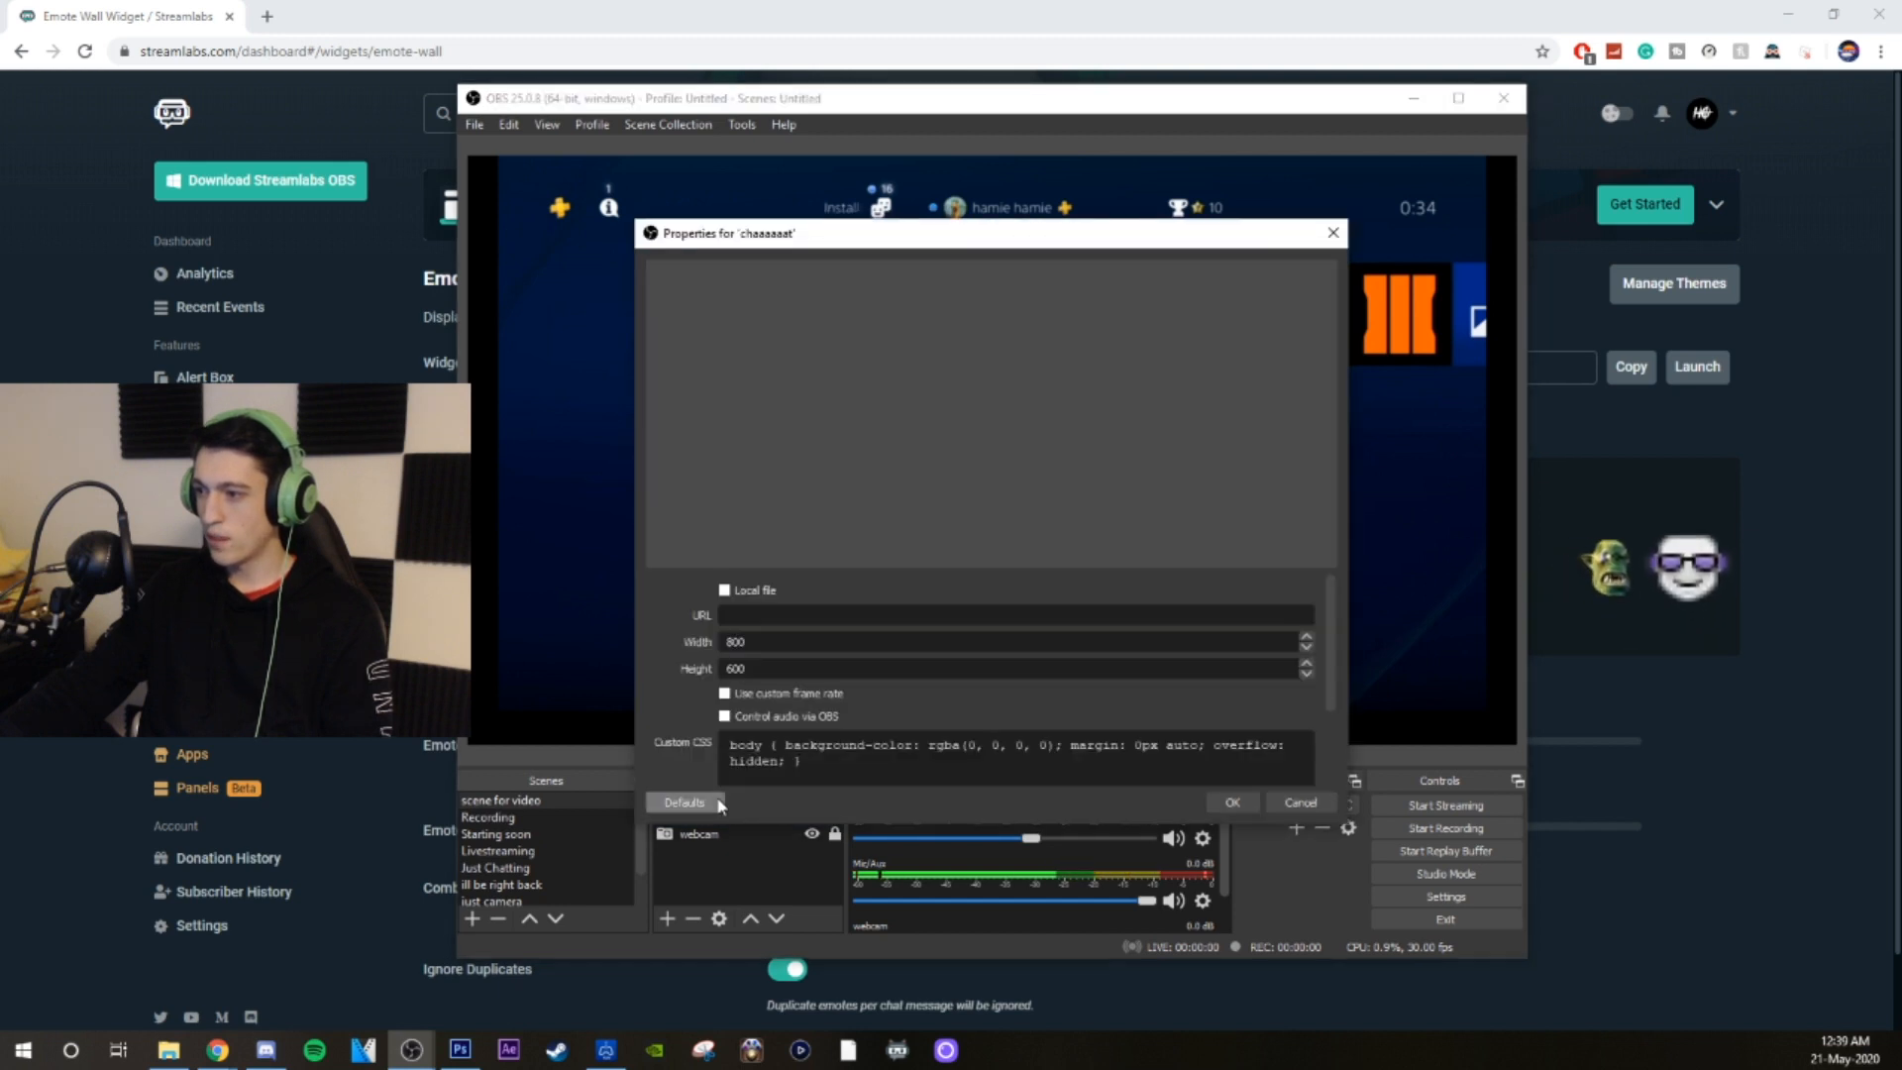
pyautogui.rightClick(763, 614)
pyautogui.click(820, 721)
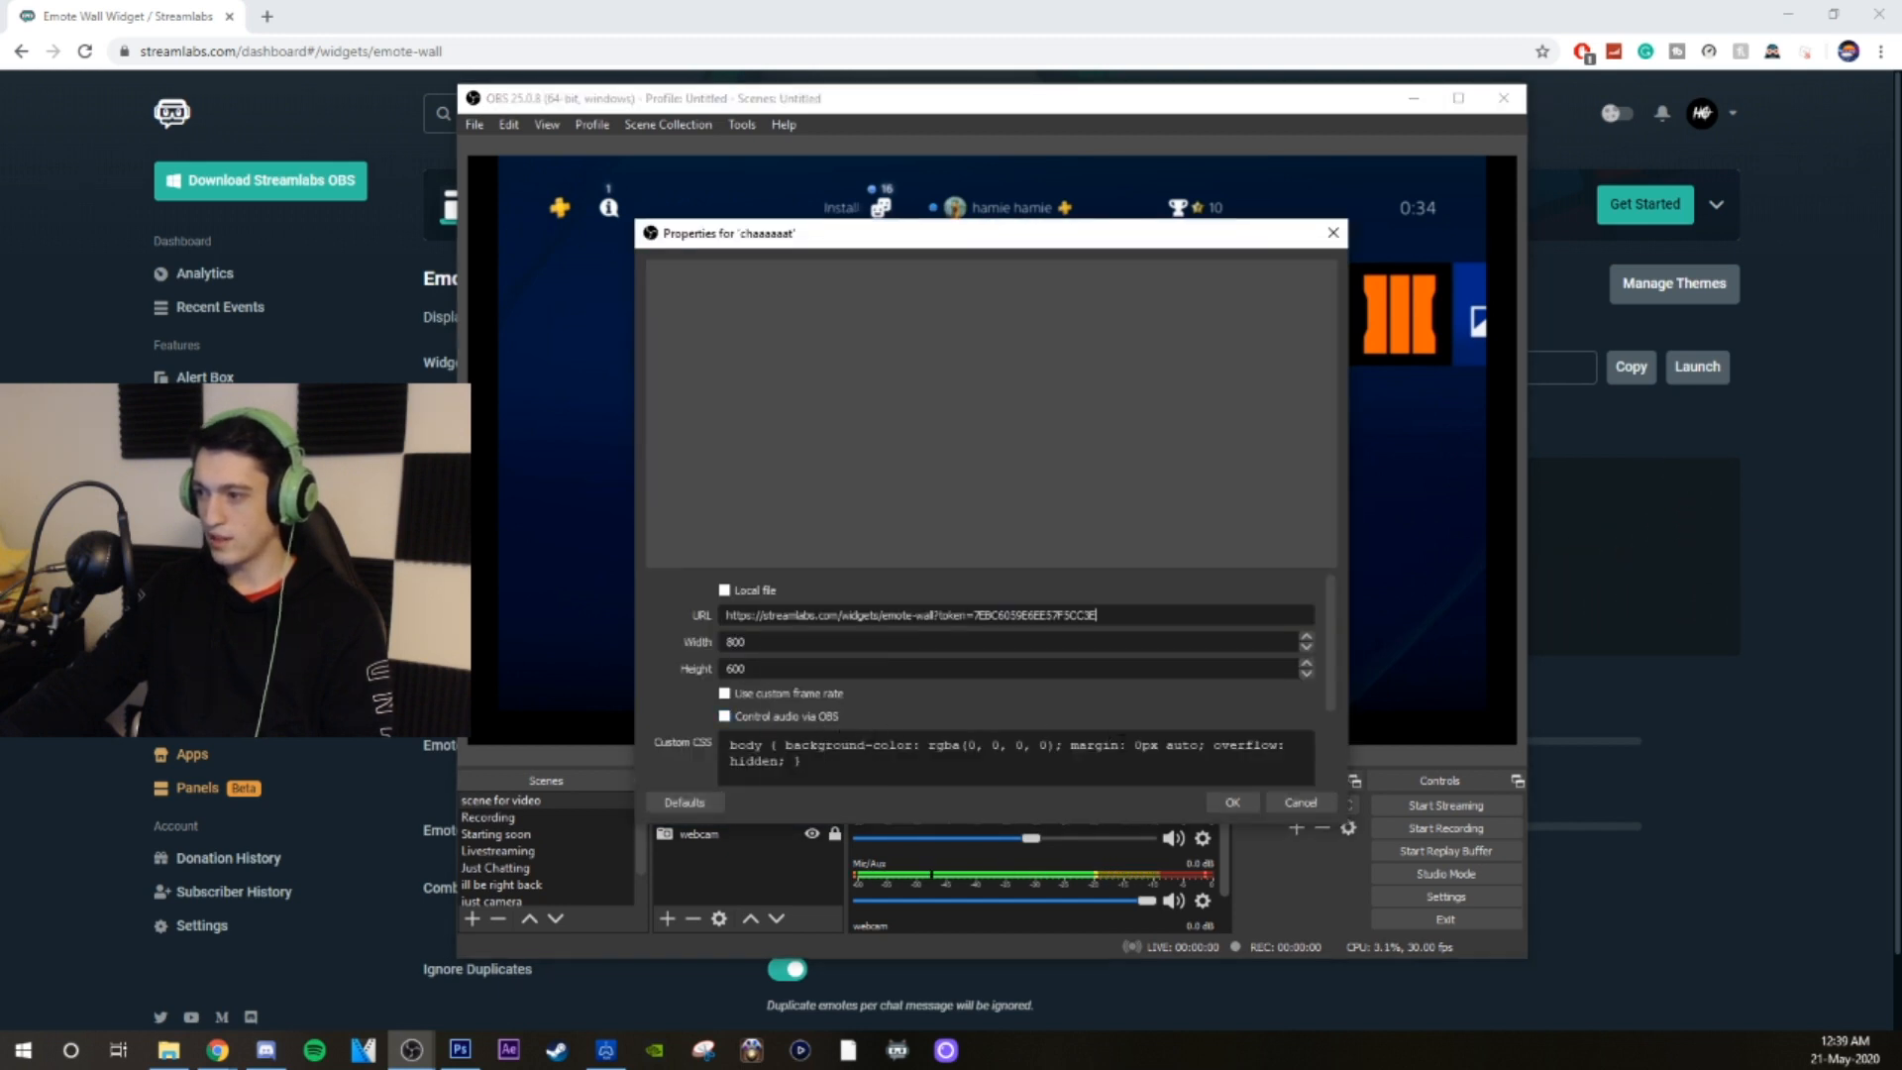
pyautogui.click(1231, 802)
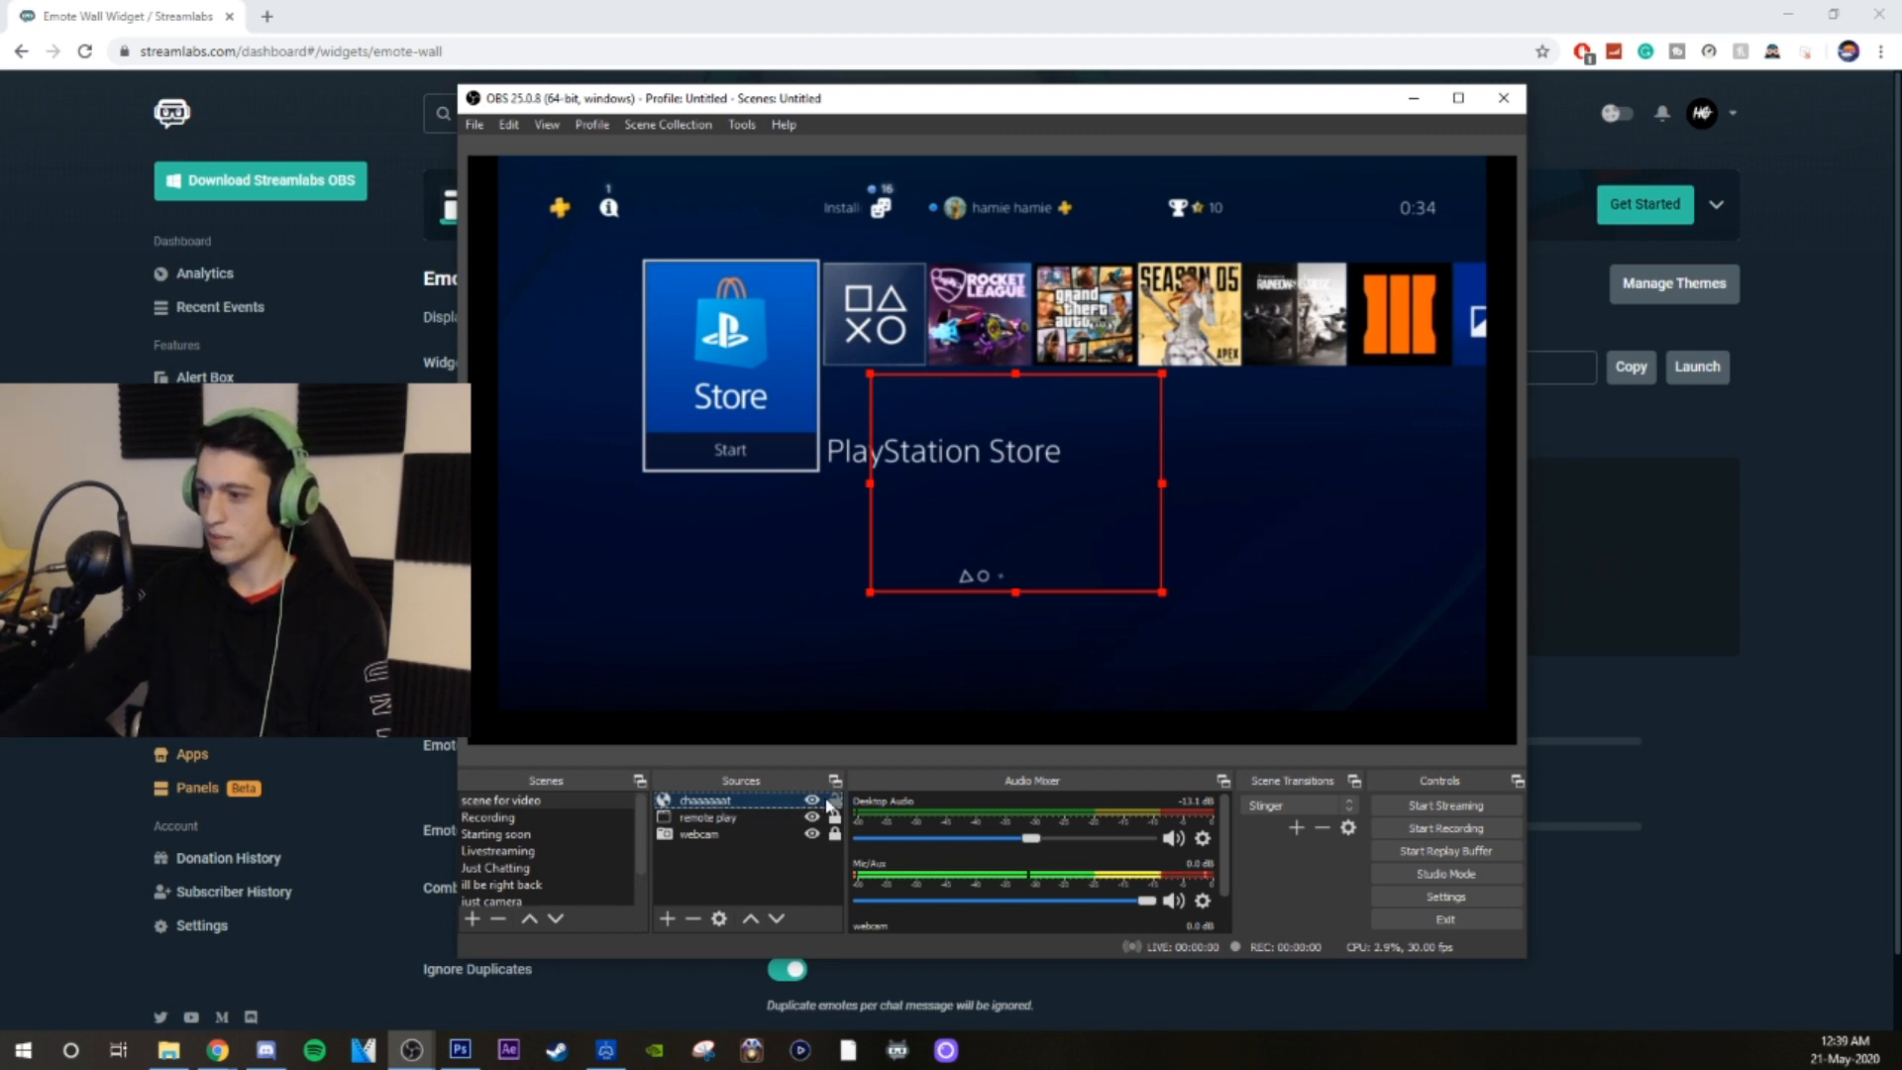
pyautogui.click(672, 879)
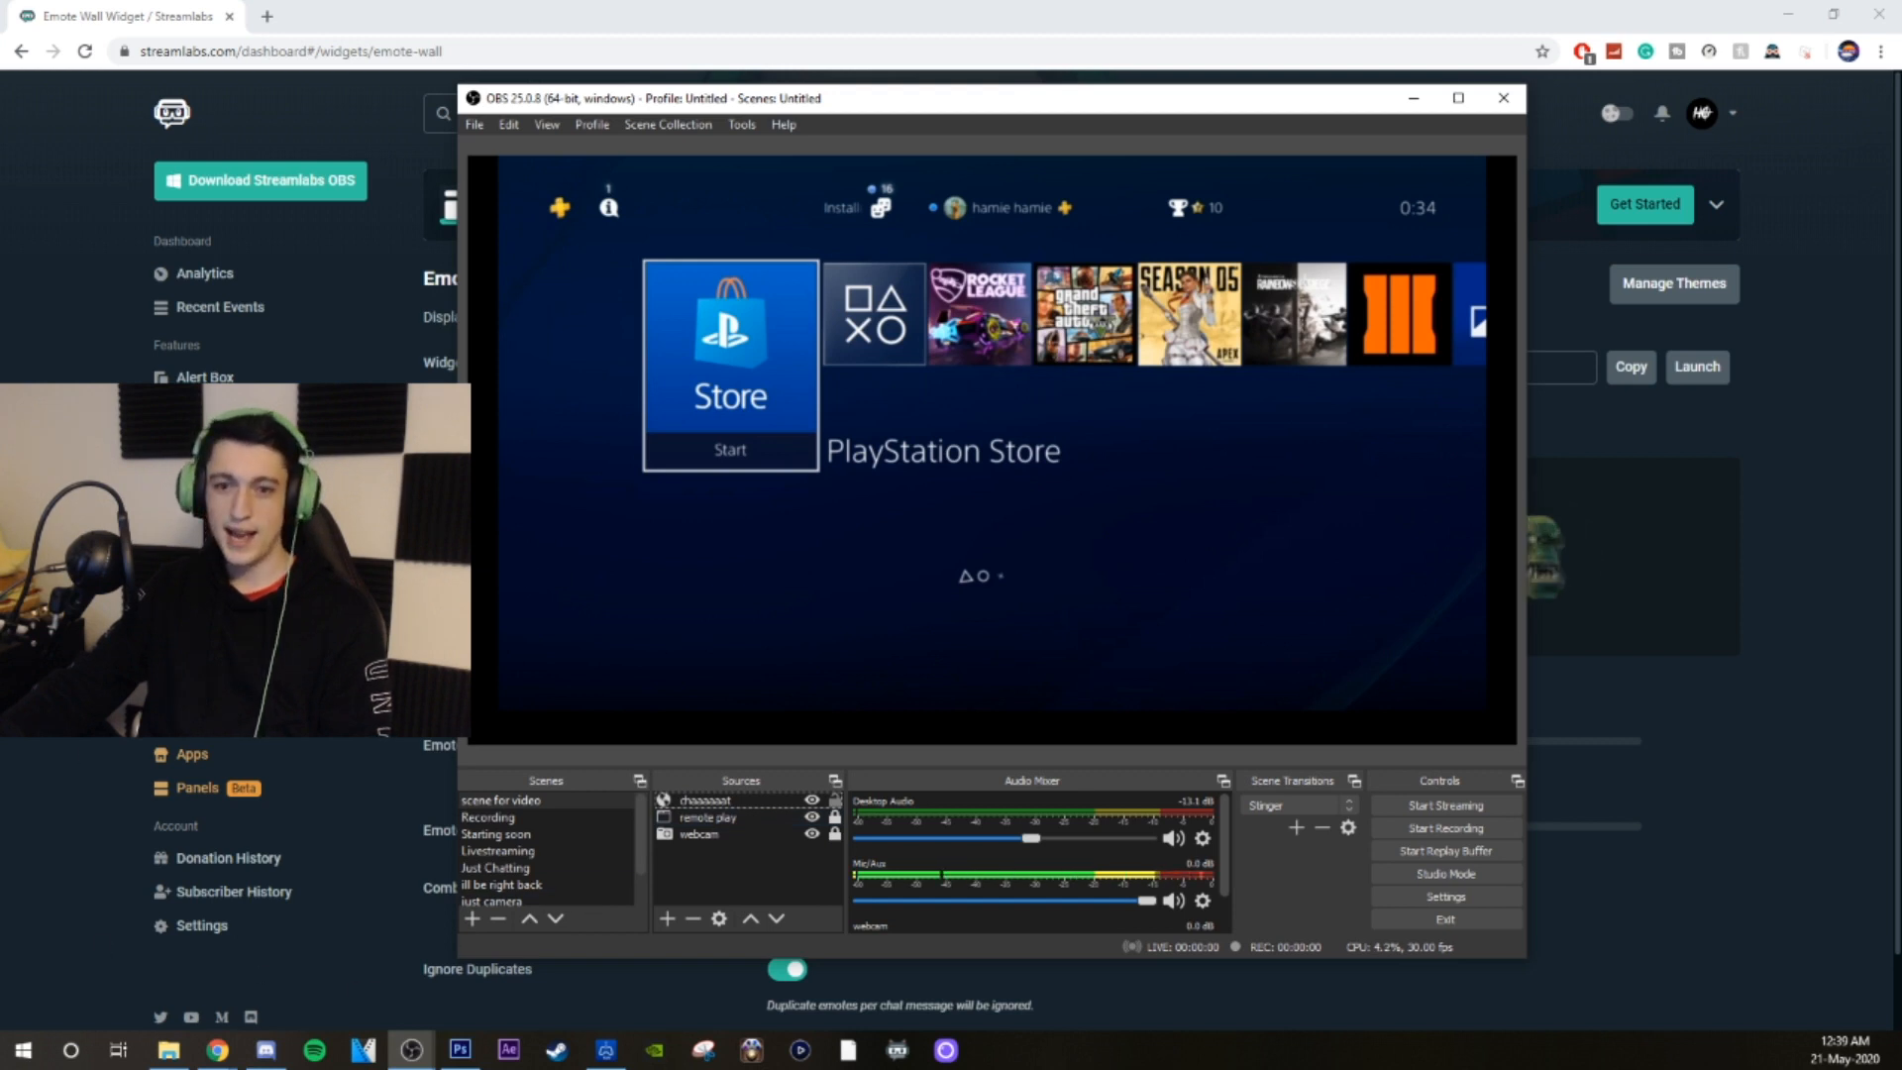
# Switch to Chrome and open the Streamlabs Chat Box widget page to examine its widget URL options
pyautogui.hotkey('alt', 'Tab')
pyautogui.click(204, 410)
pyautogui.click(1254, 405)
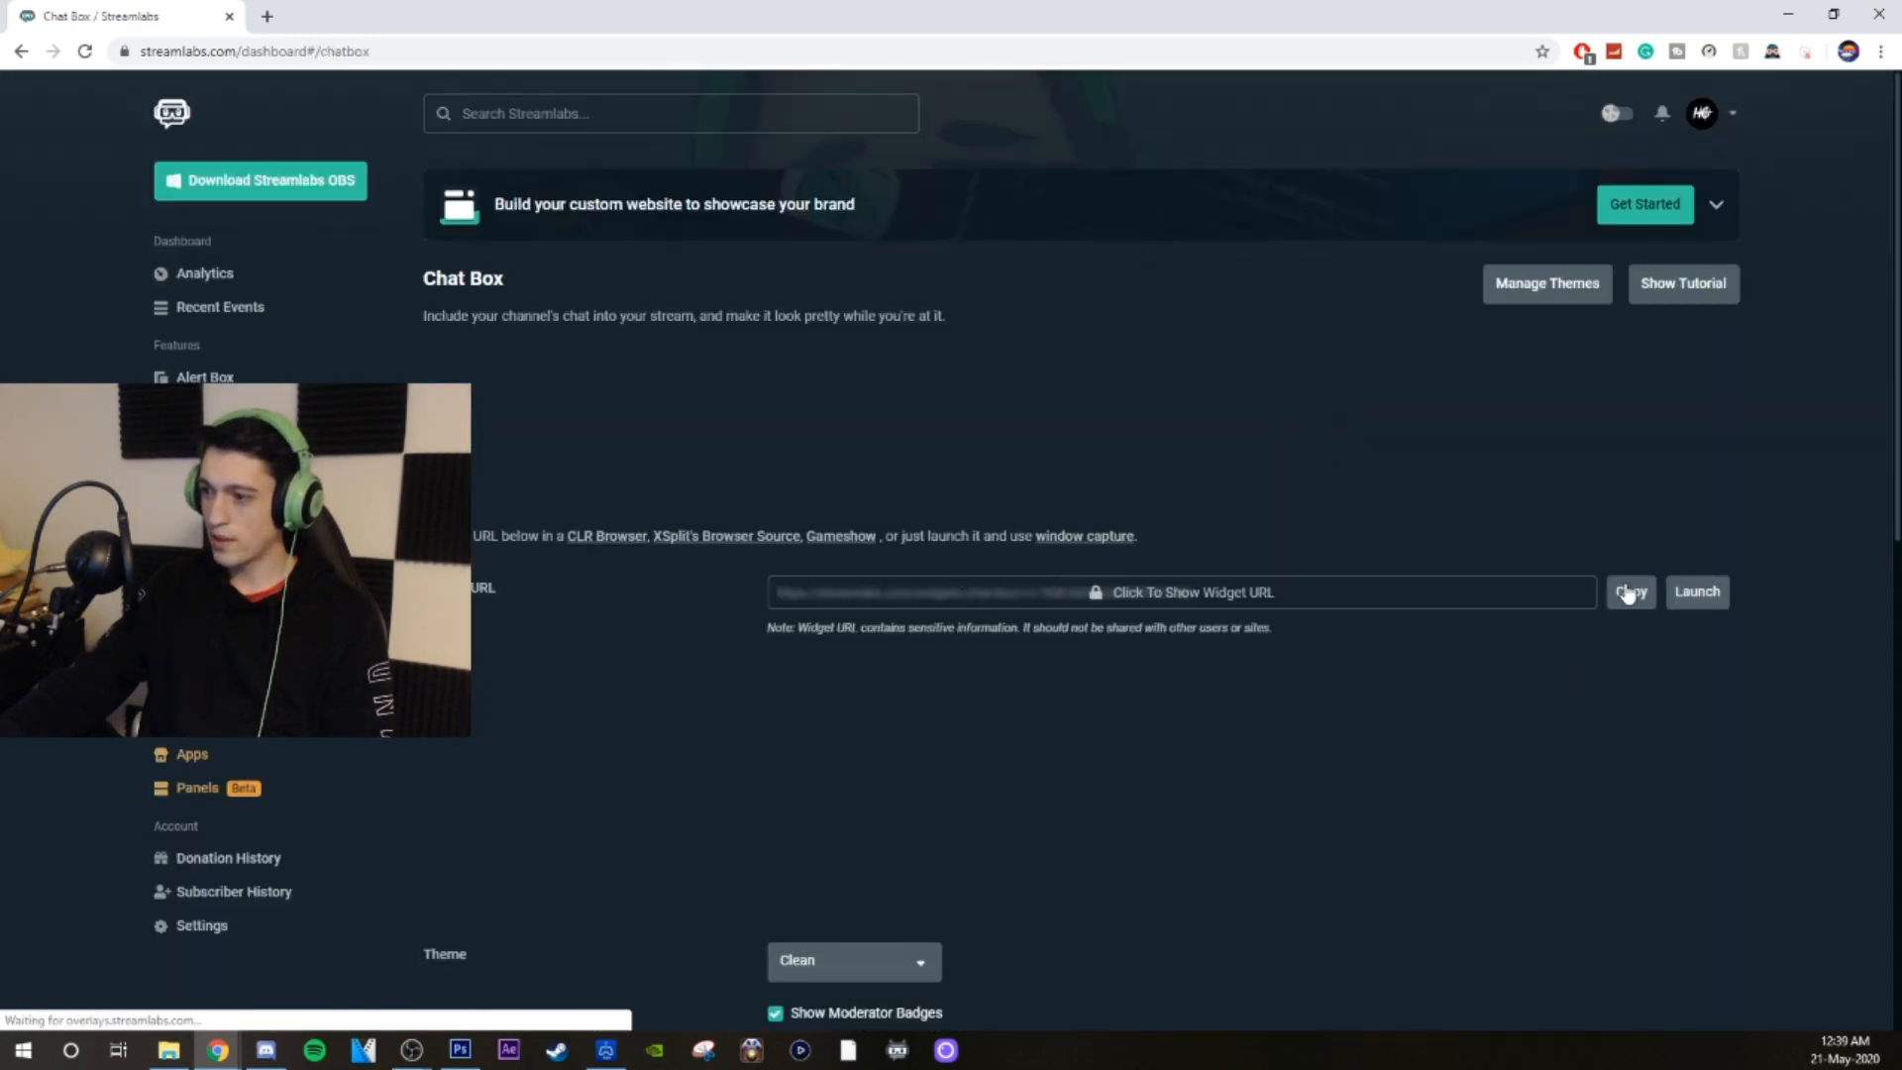
# Return to OBS and try to add a source group named "alerts" to the scene
pyautogui.click(411, 1050)
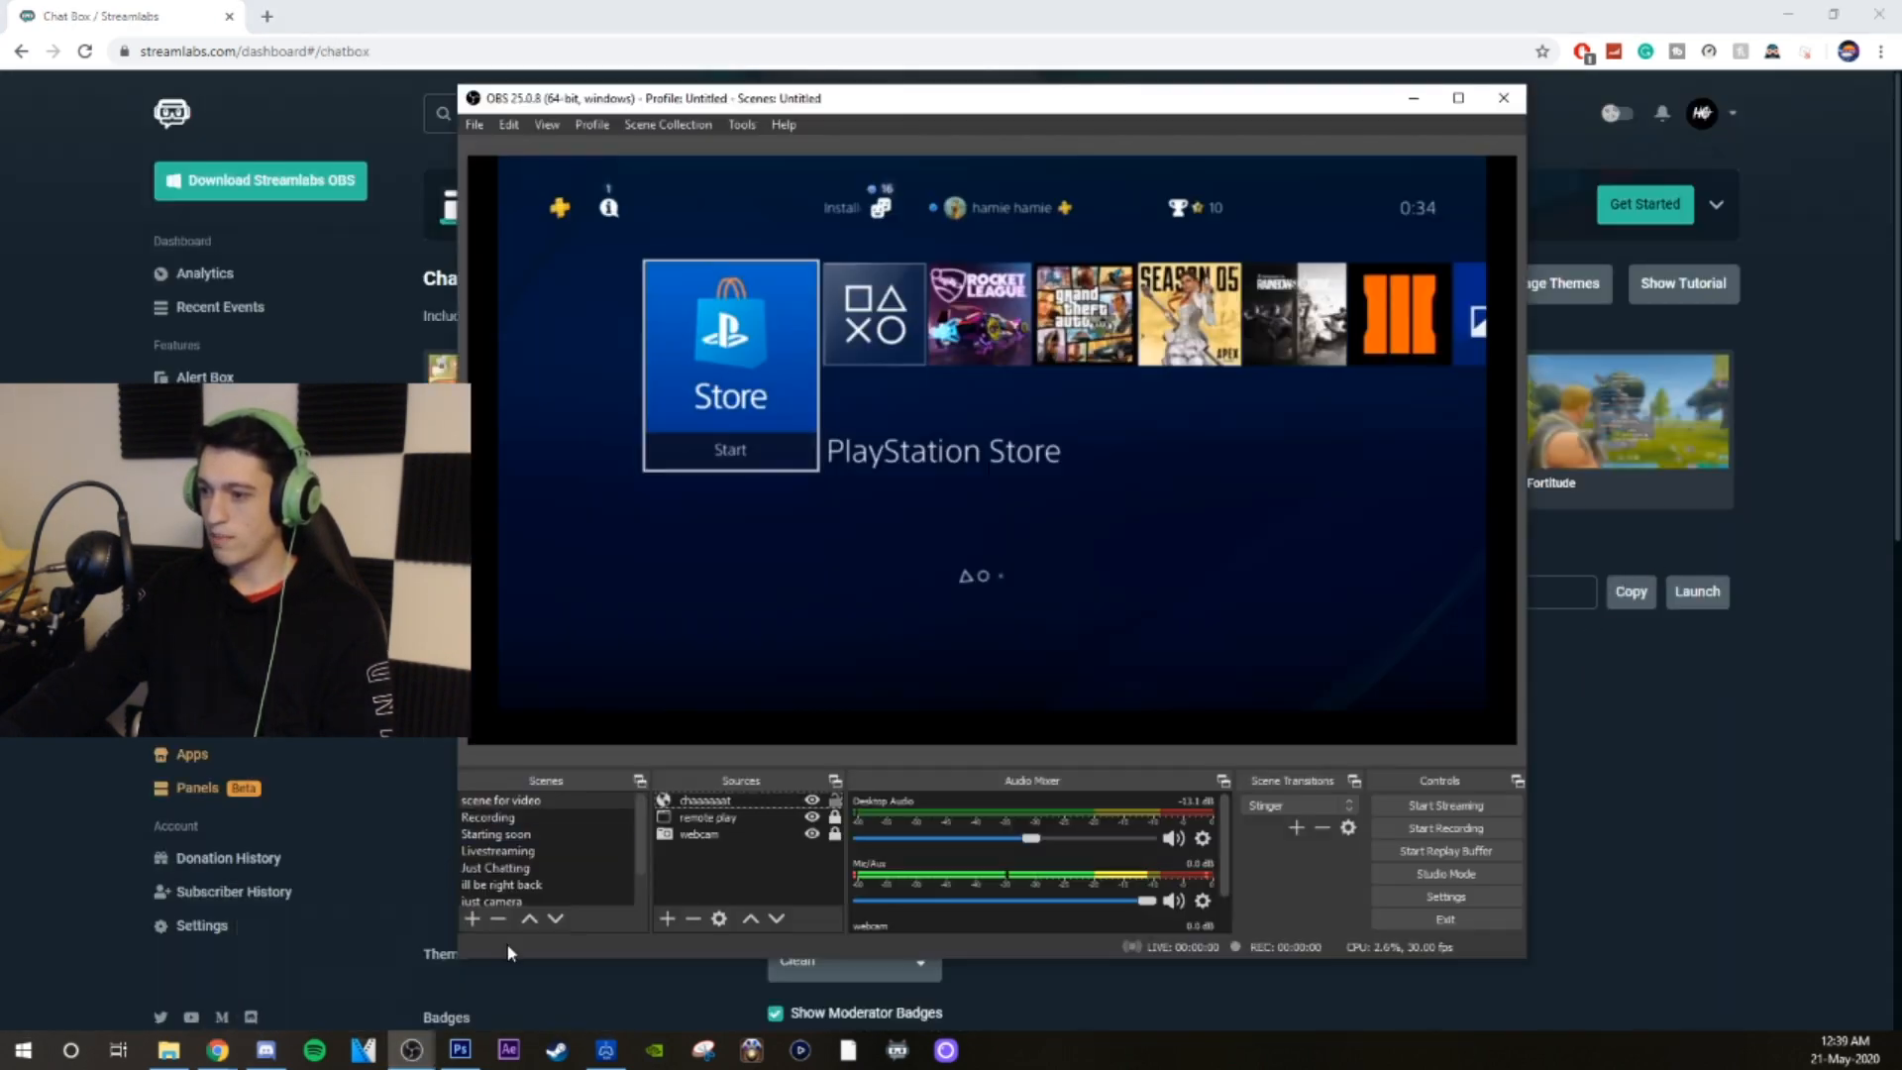
pyautogui.click(775, 801)
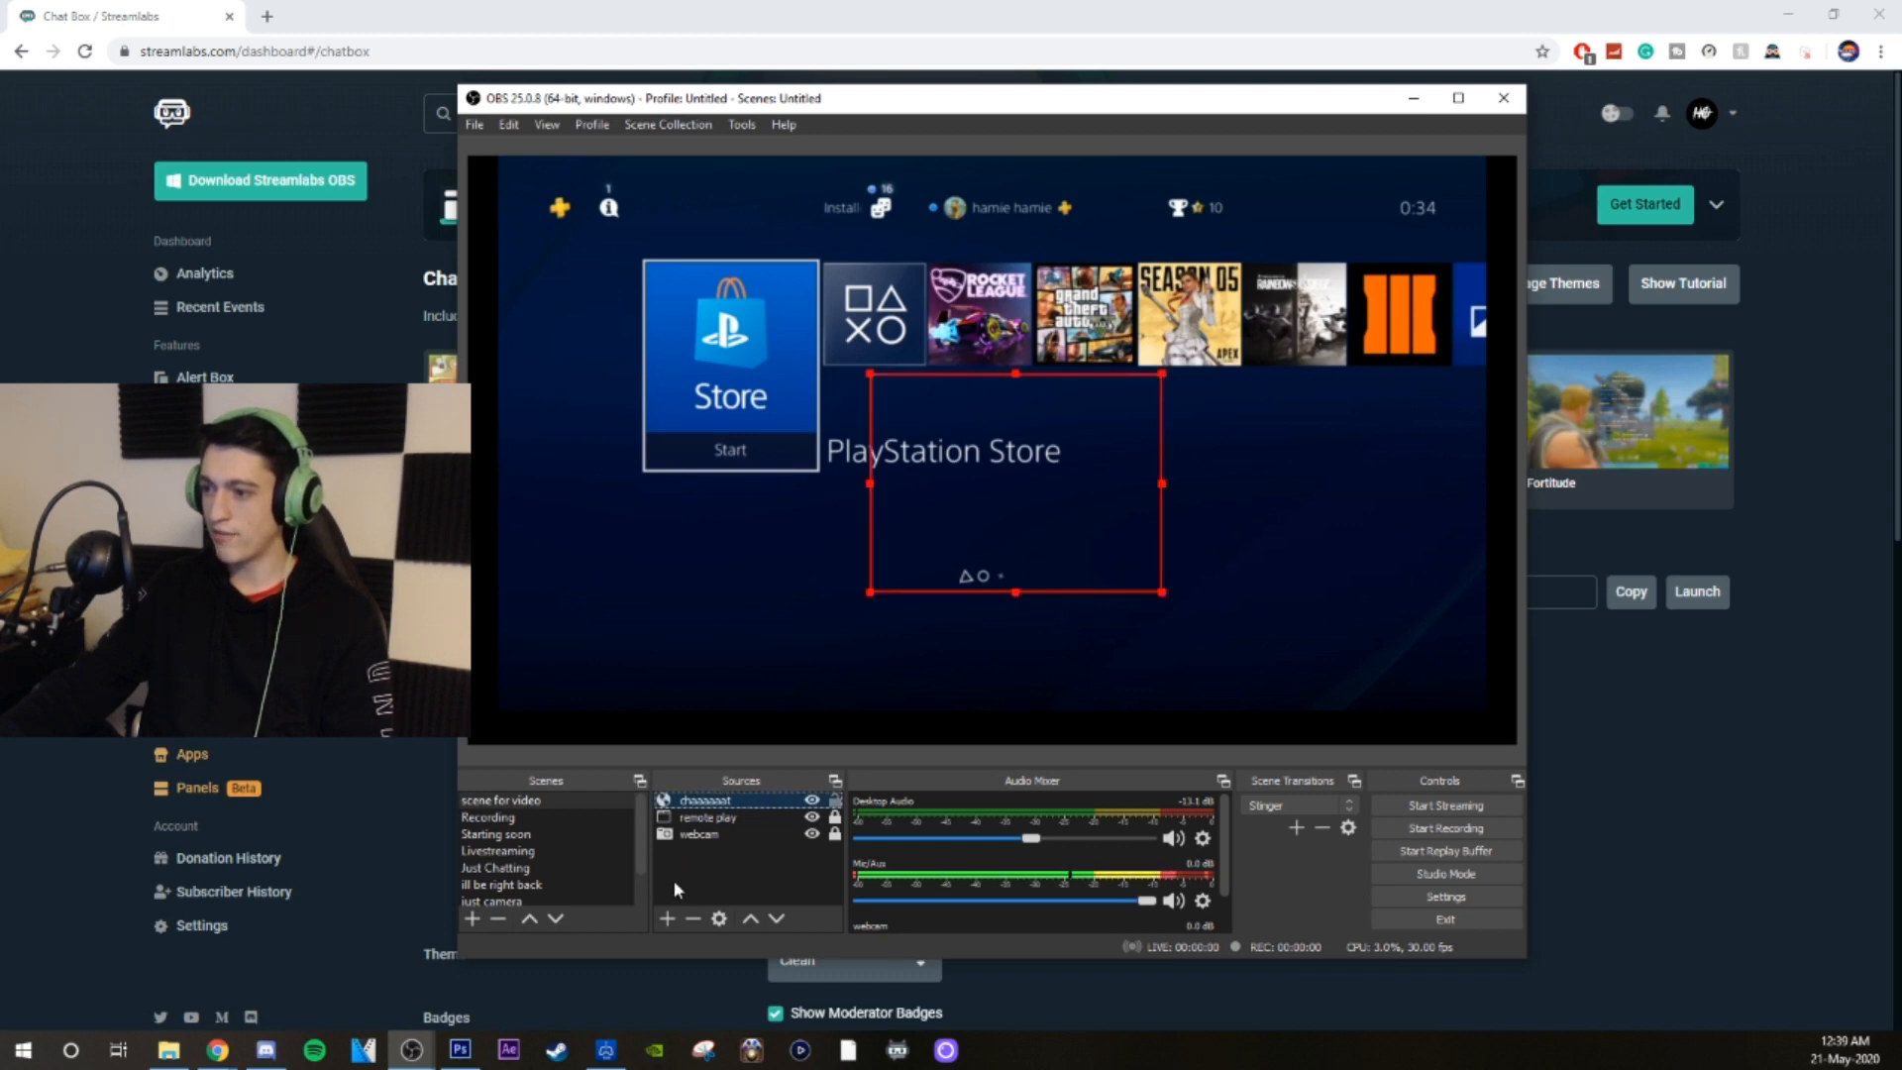
pyautogui.click(663, 920)
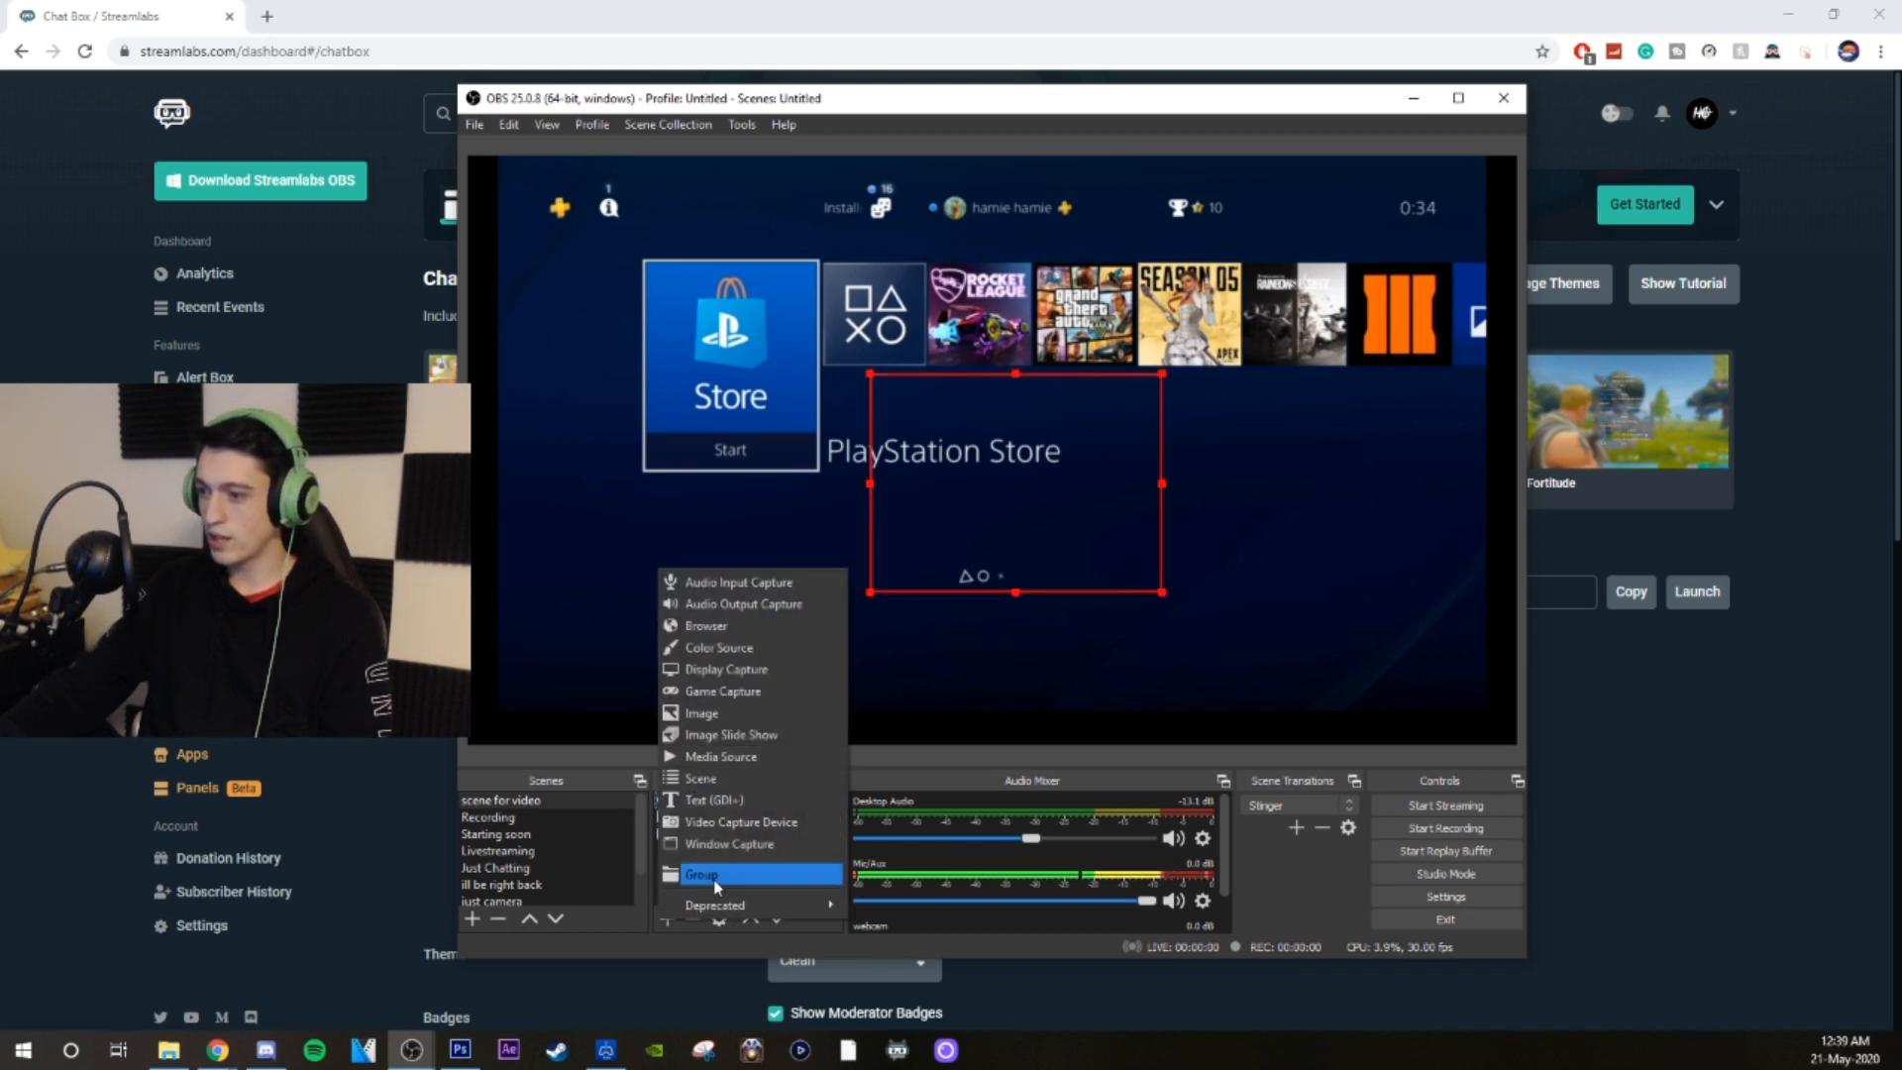
pyautogui.click(735, 870)
pyautogui.press('BackSpace')
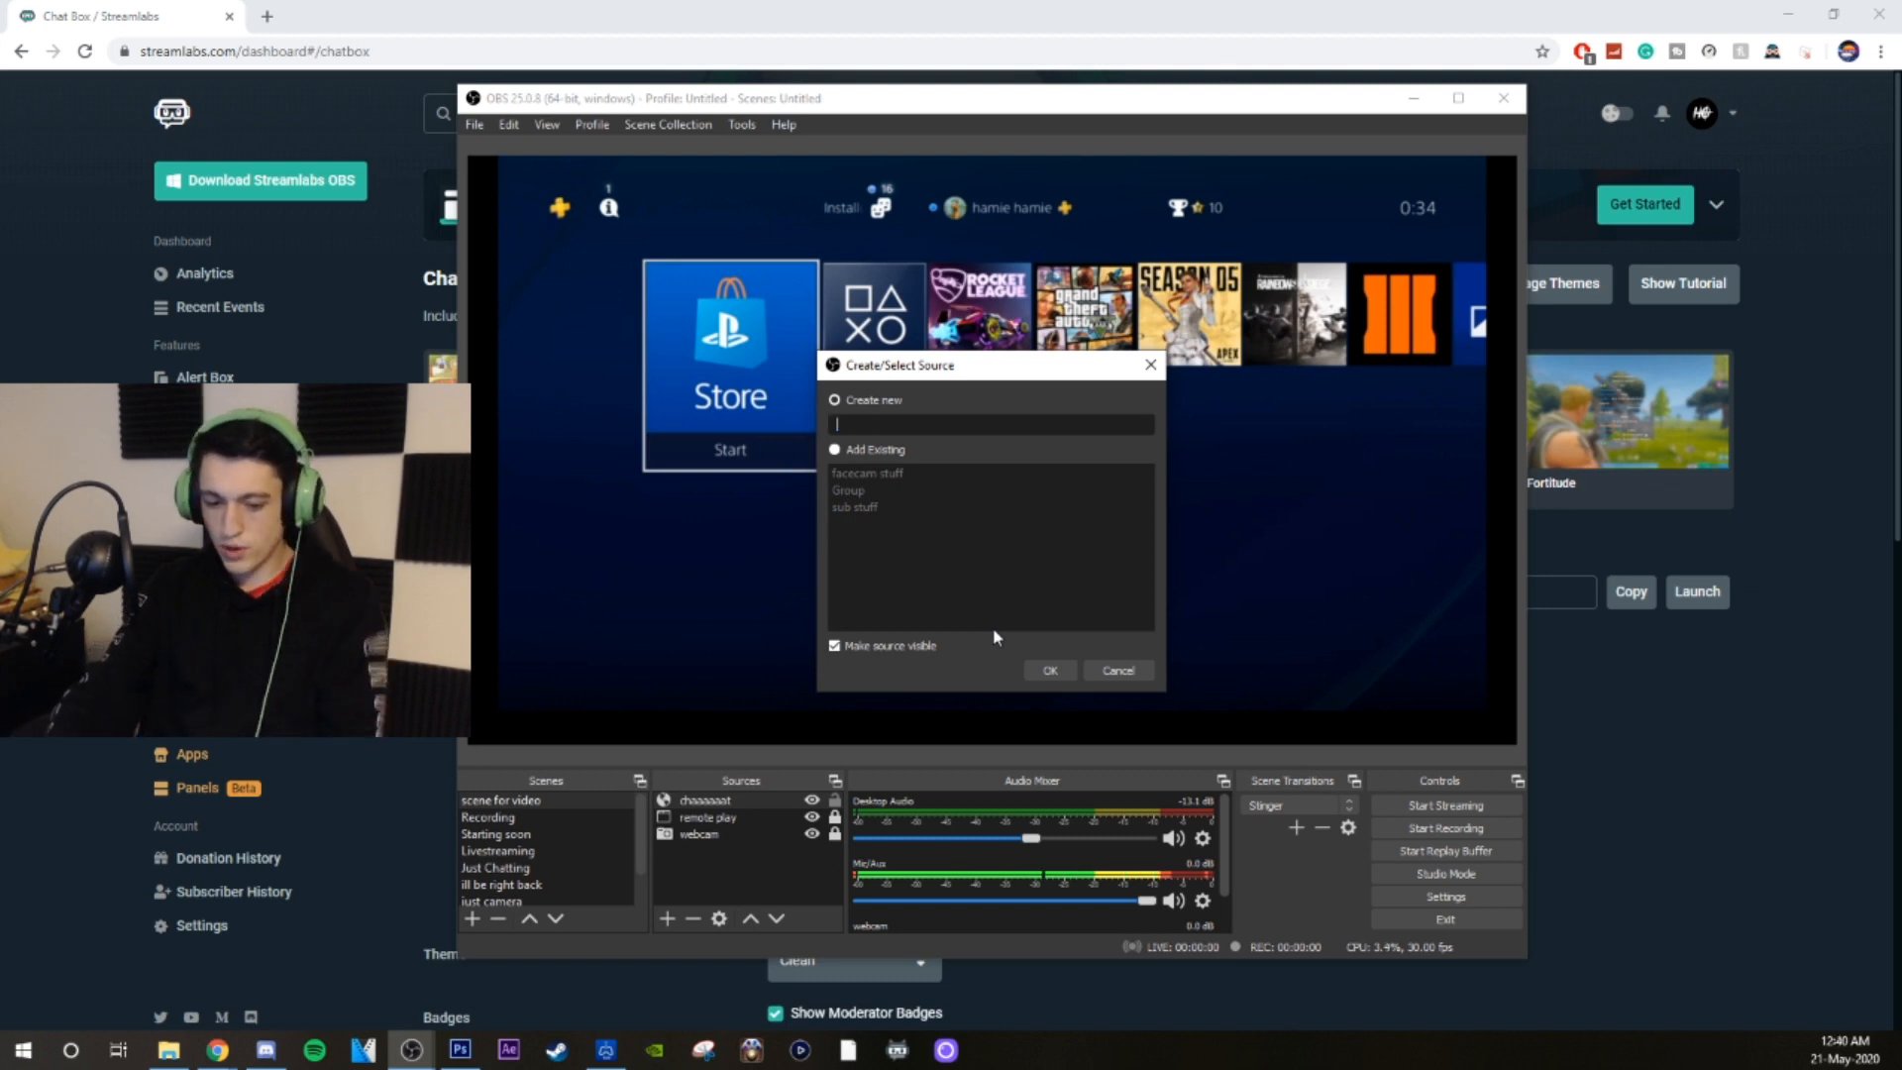
pyautogui.write('alerts an')
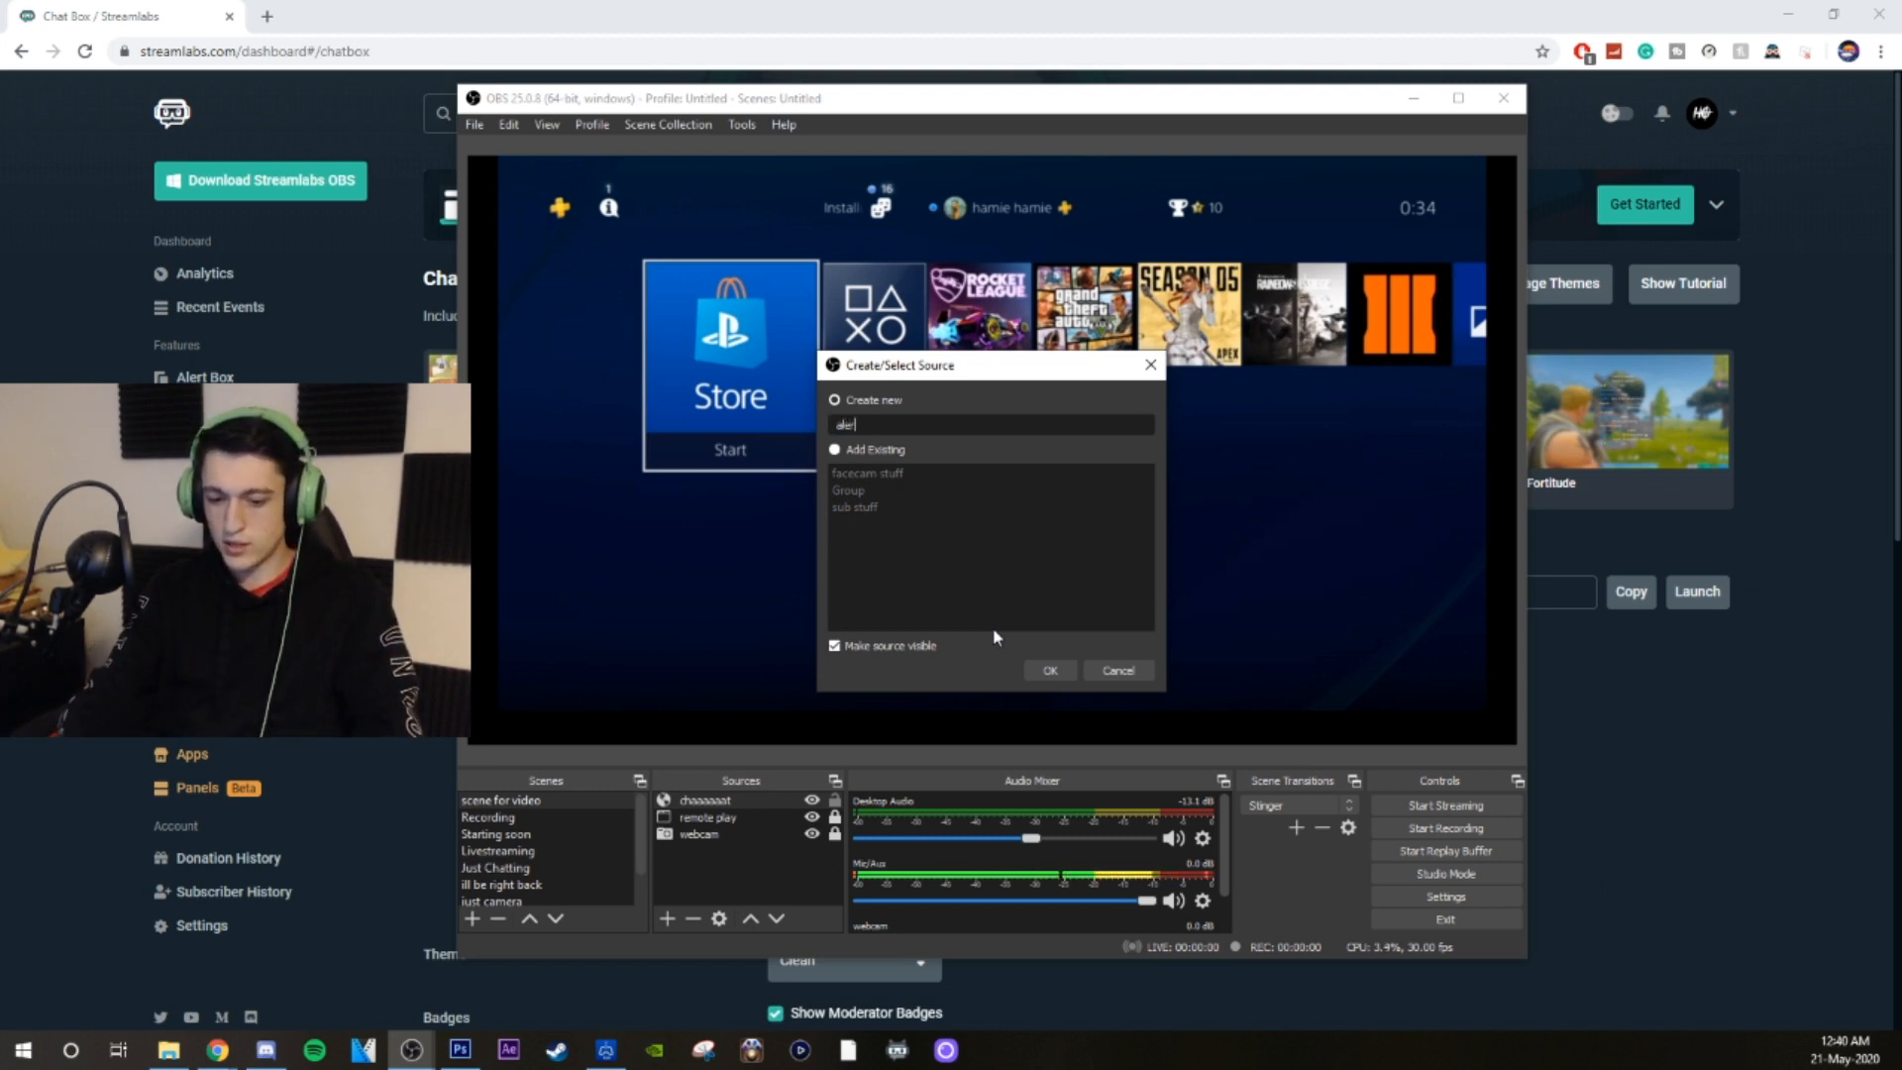
pyautogui.press('BackSpace')
pyautogui.press('BackSpace')
pyautogui.press('BackSpace')
pyautogui.press('Return')
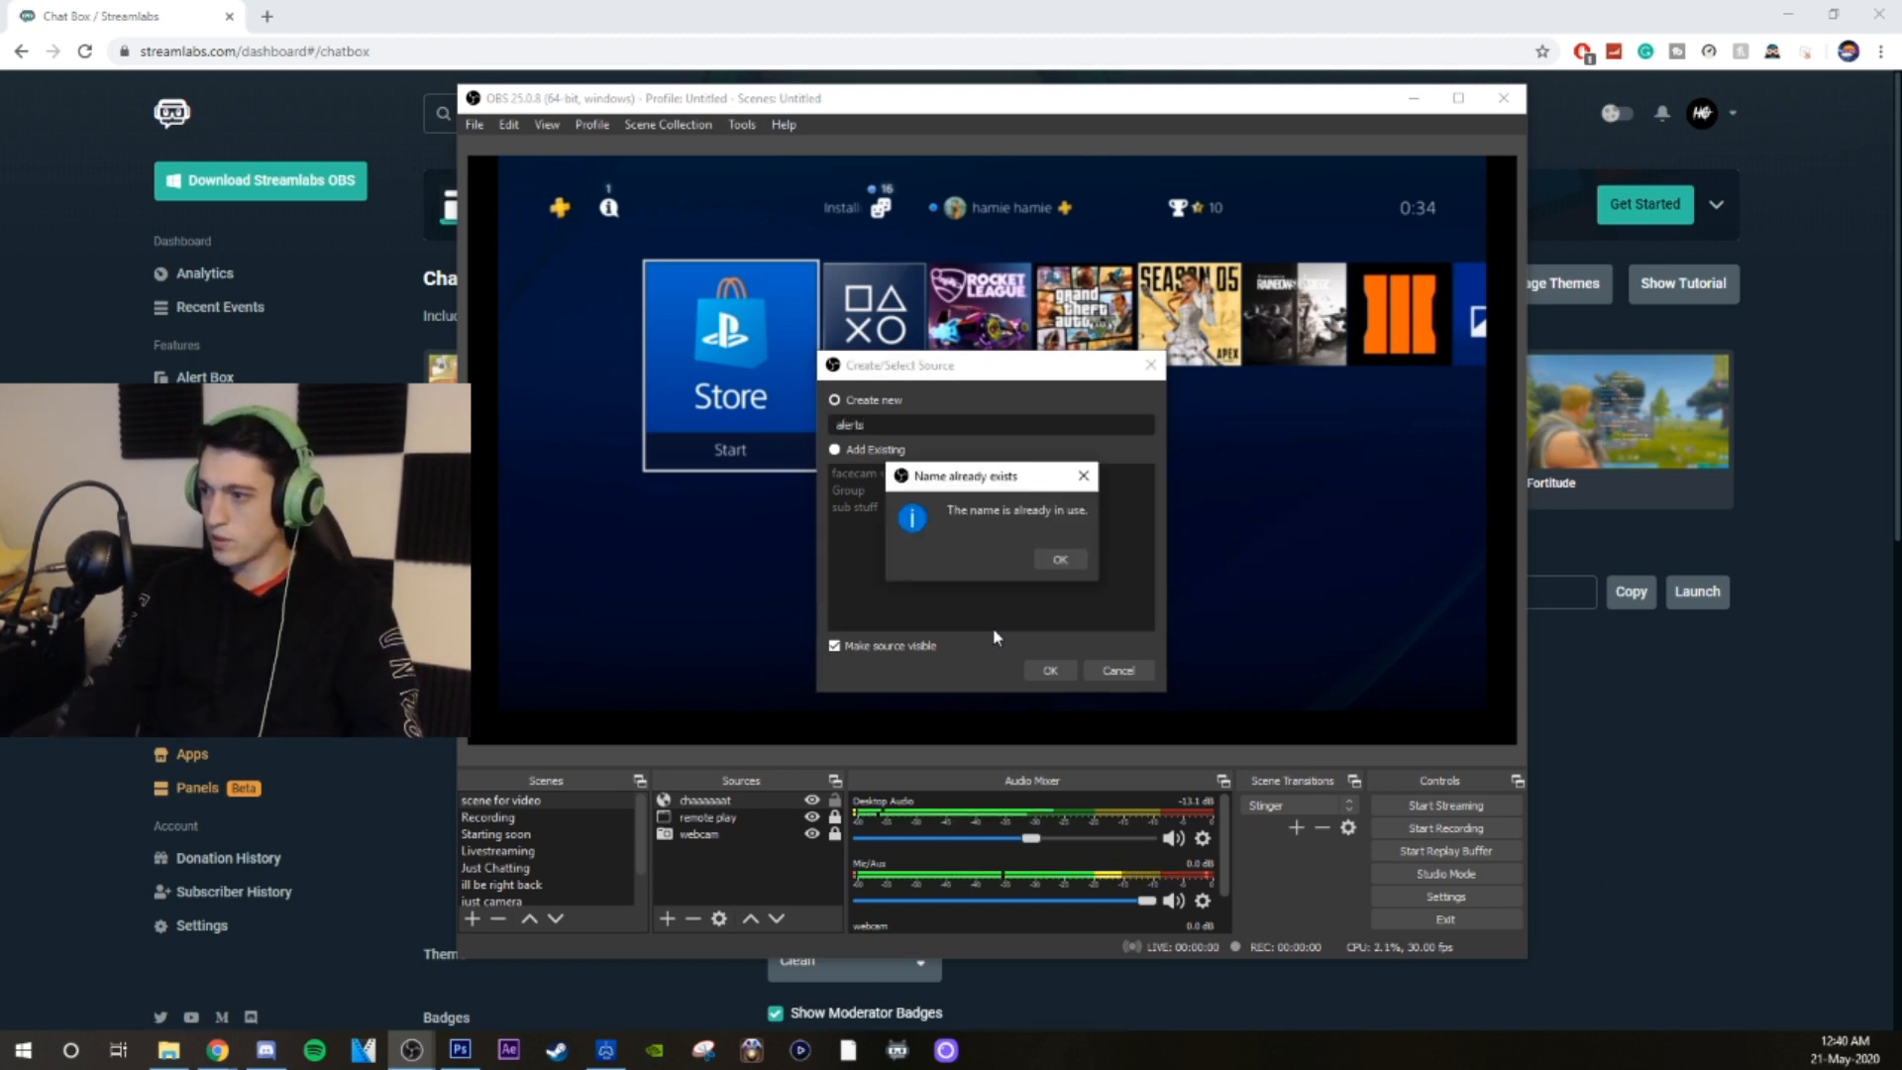
pyautogui.click(1081, 476)
# Create the source group as "alertss", move the chaaaaaat source into it and collapse the group
pyautogui.write('s')
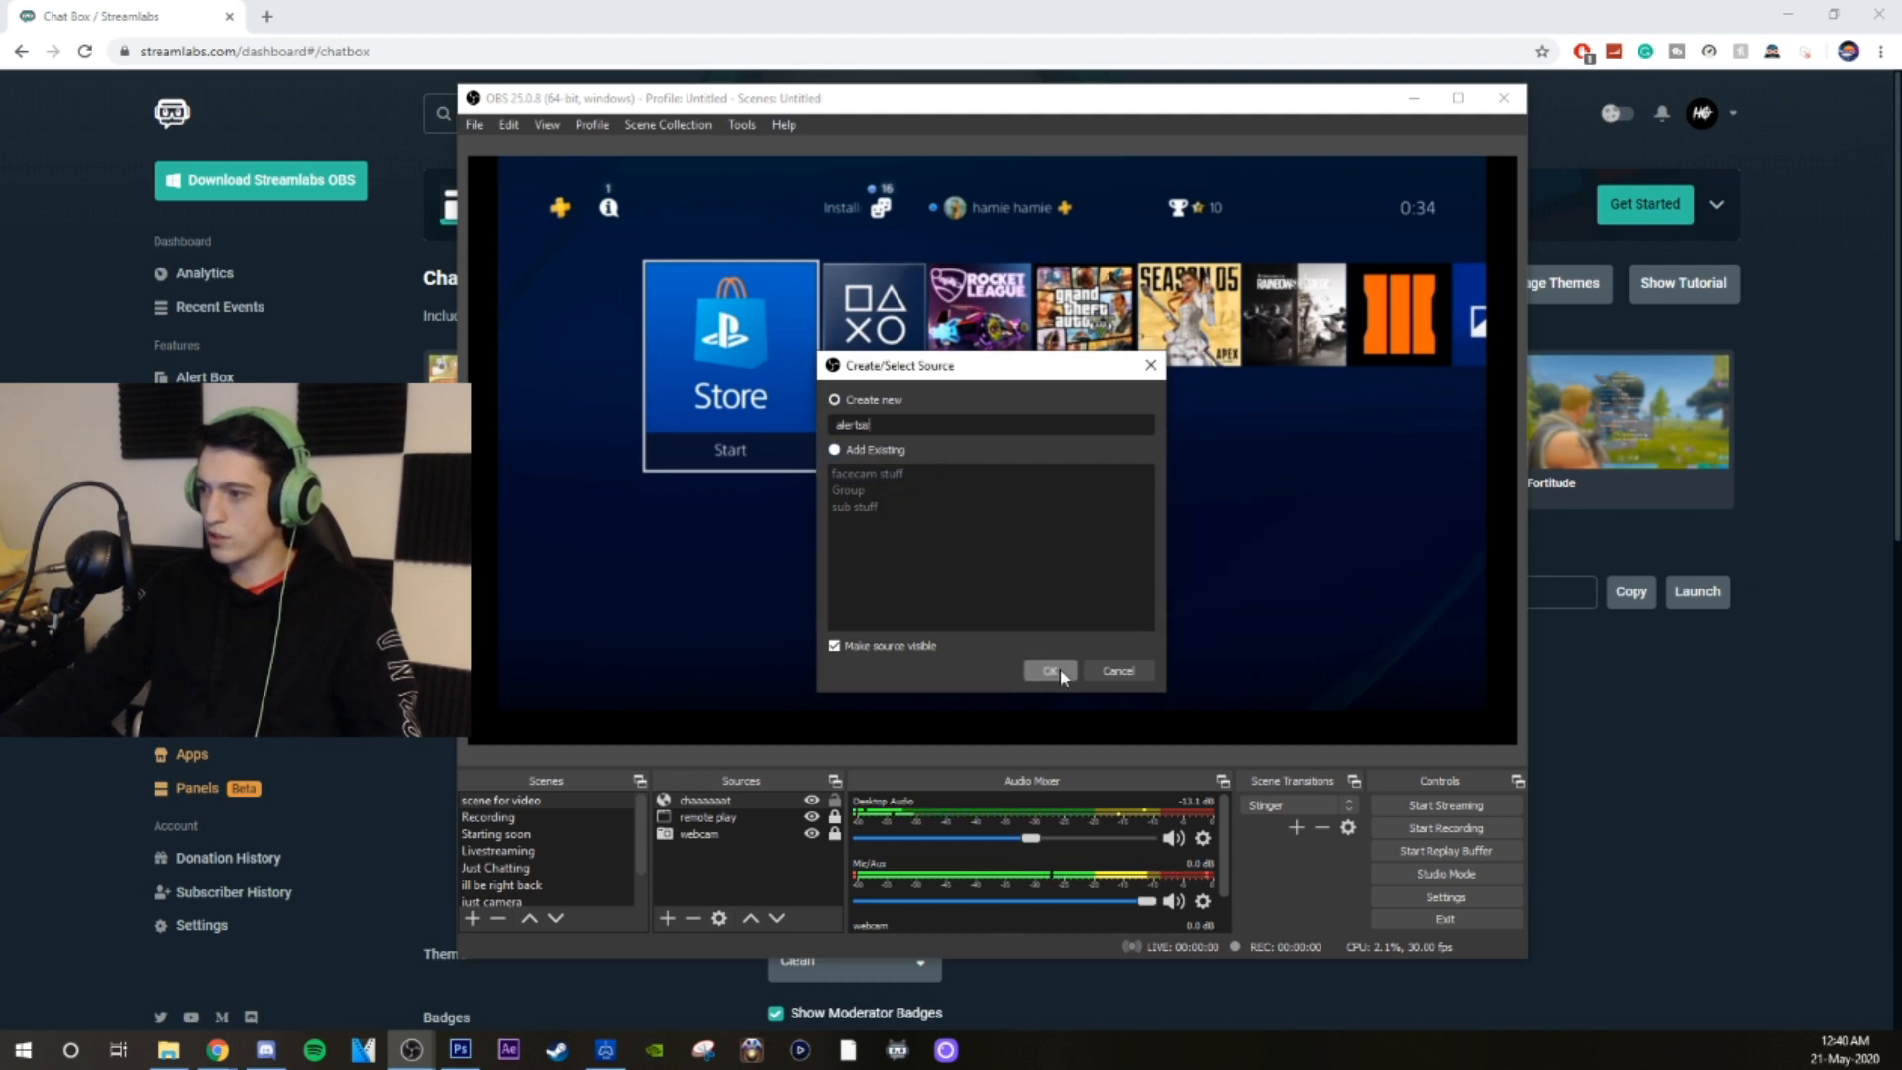
pyautogui.click(1052, 670)
pyautogui.moveTo(701, 819); pyautogui.dragTo(659, 804)
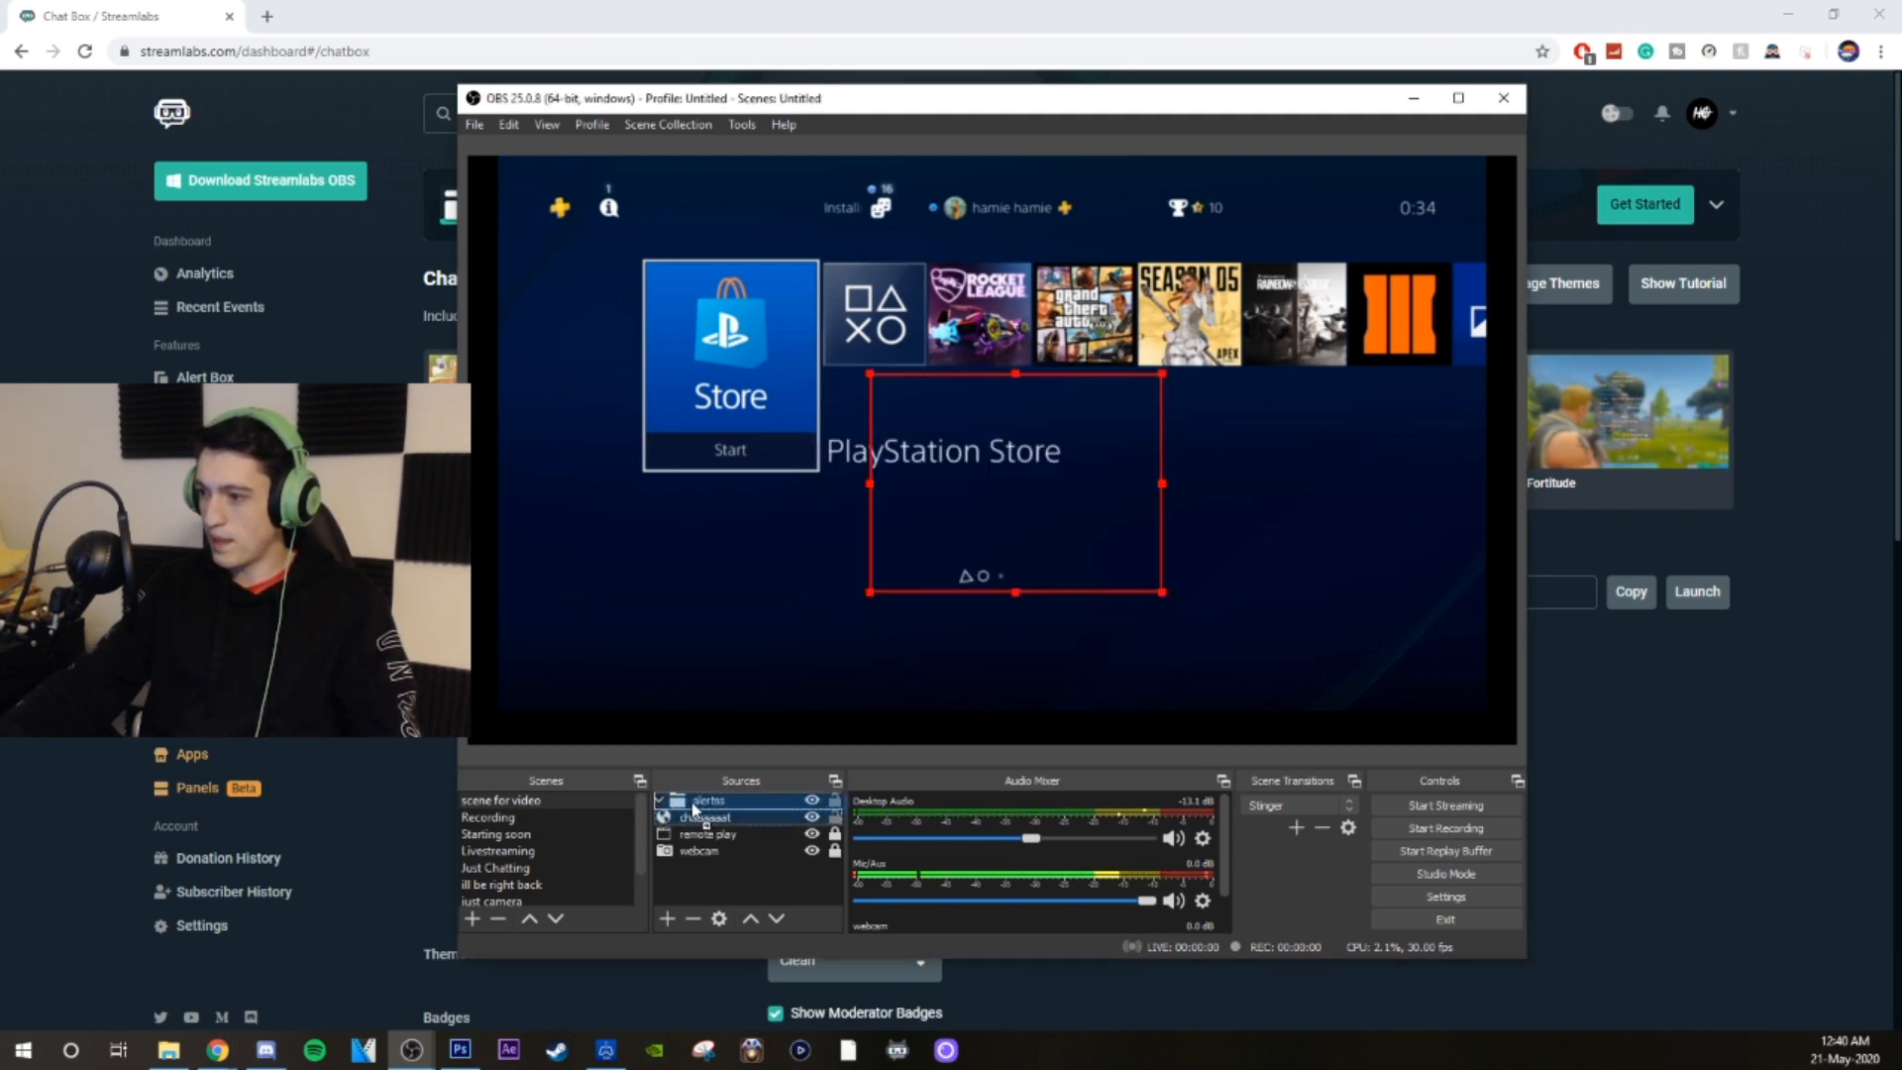
pyautogui.click(659, 802)
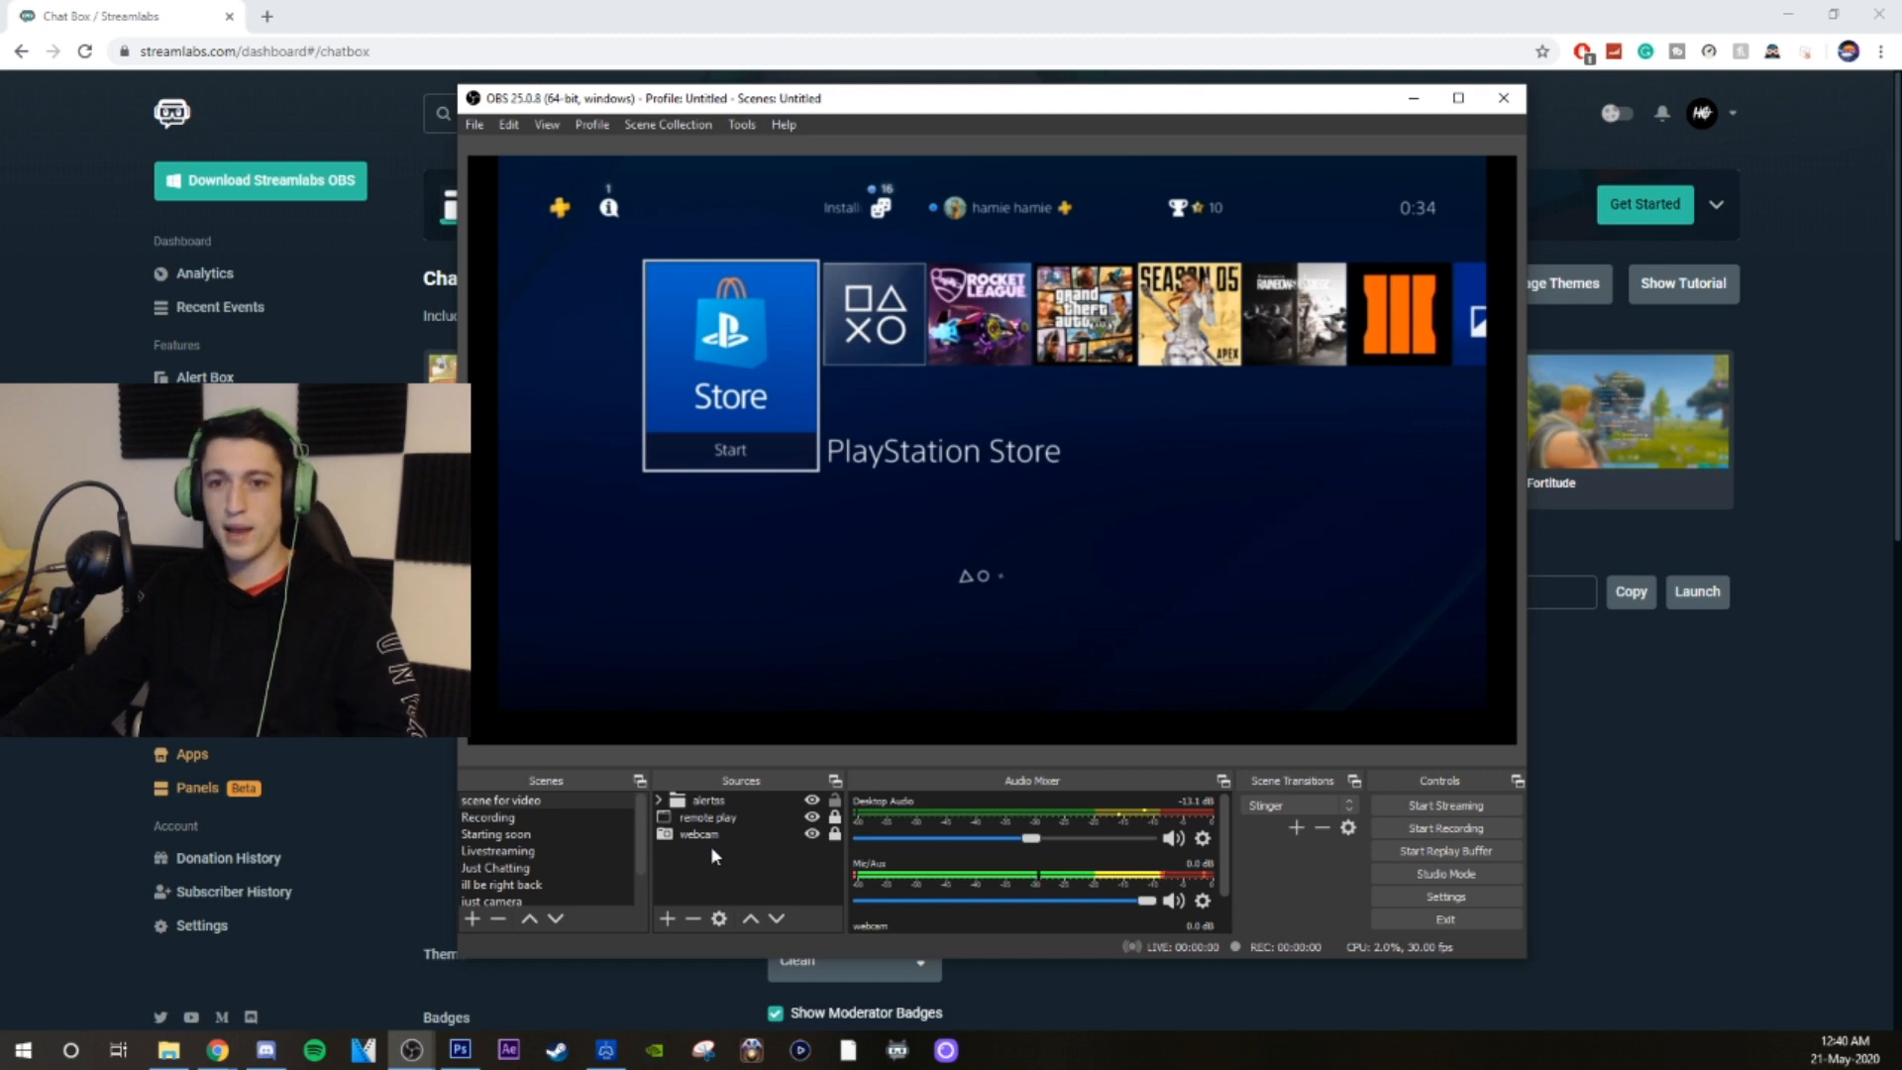
# Switch to the Livestreaming scene and look through the sources in its sub stuff and facecam stuff groups
pyautogui.click(510, 851)
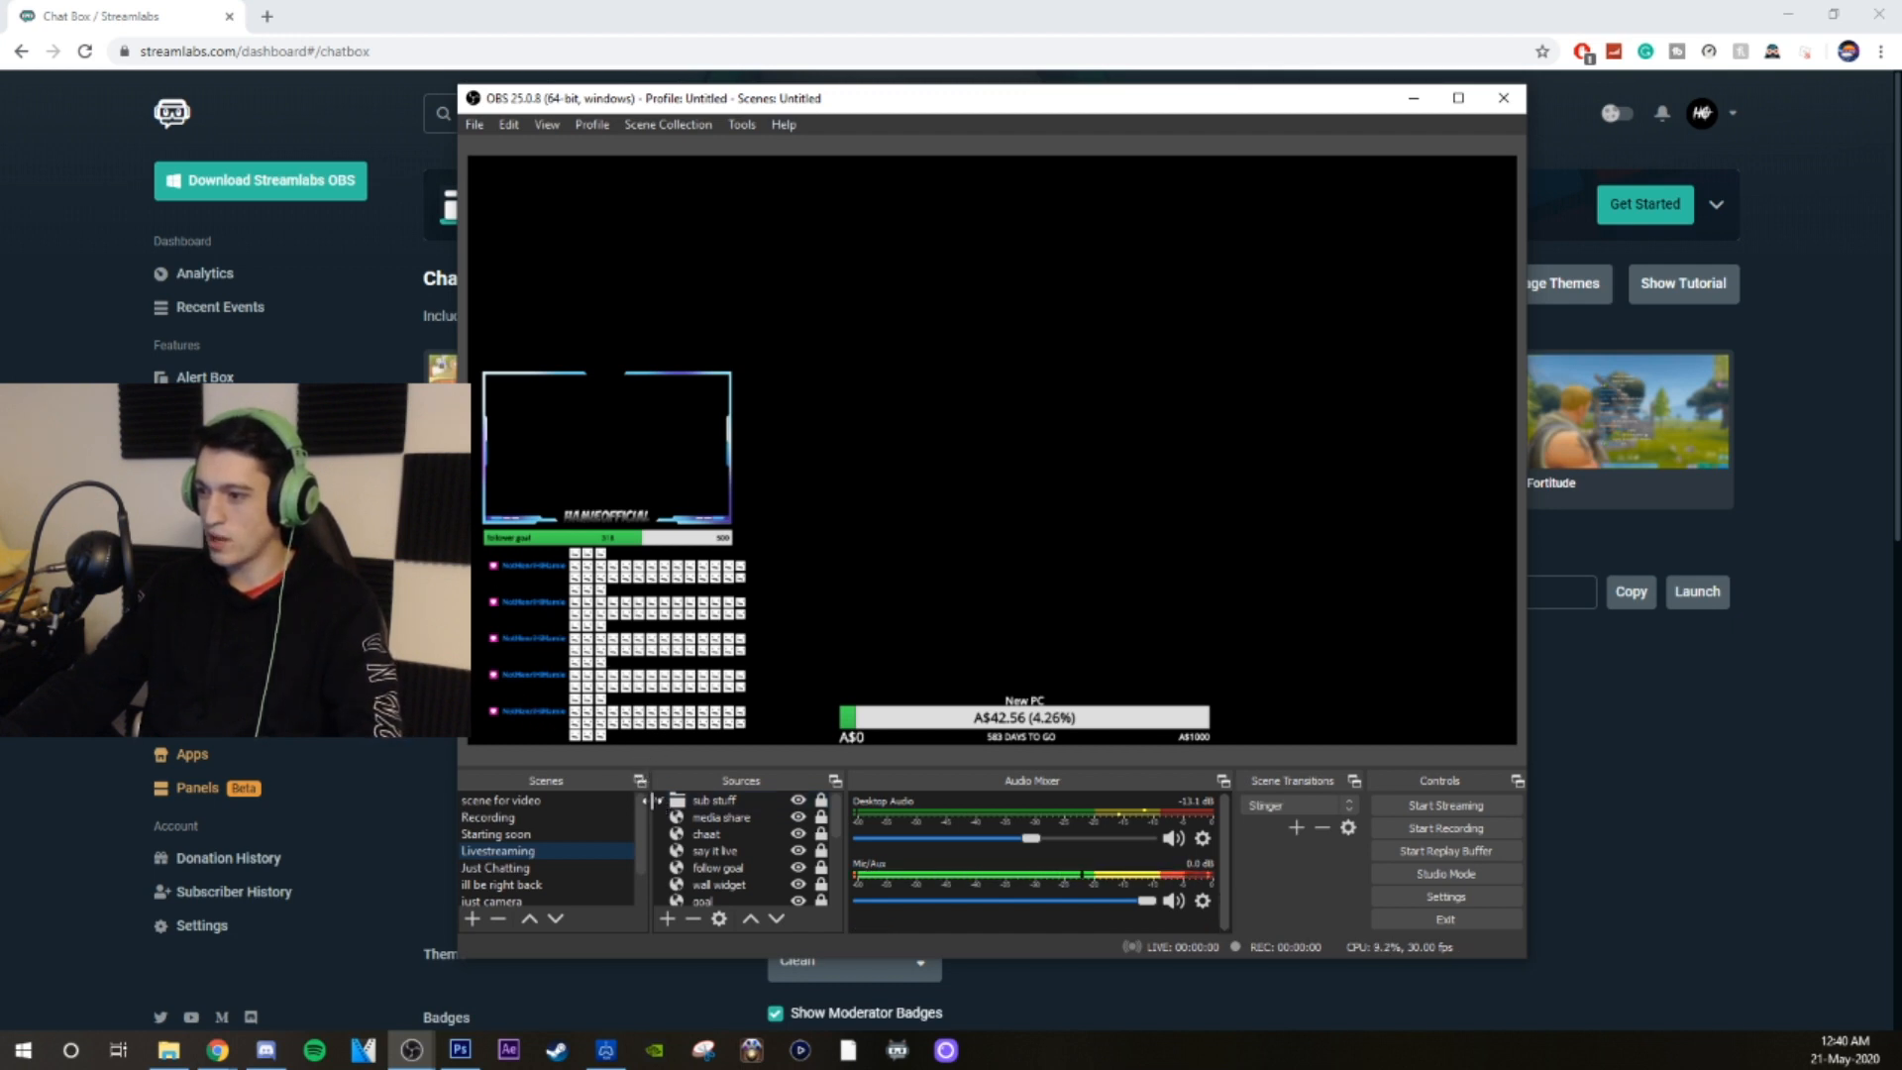
pyautogui.click(685, 802)
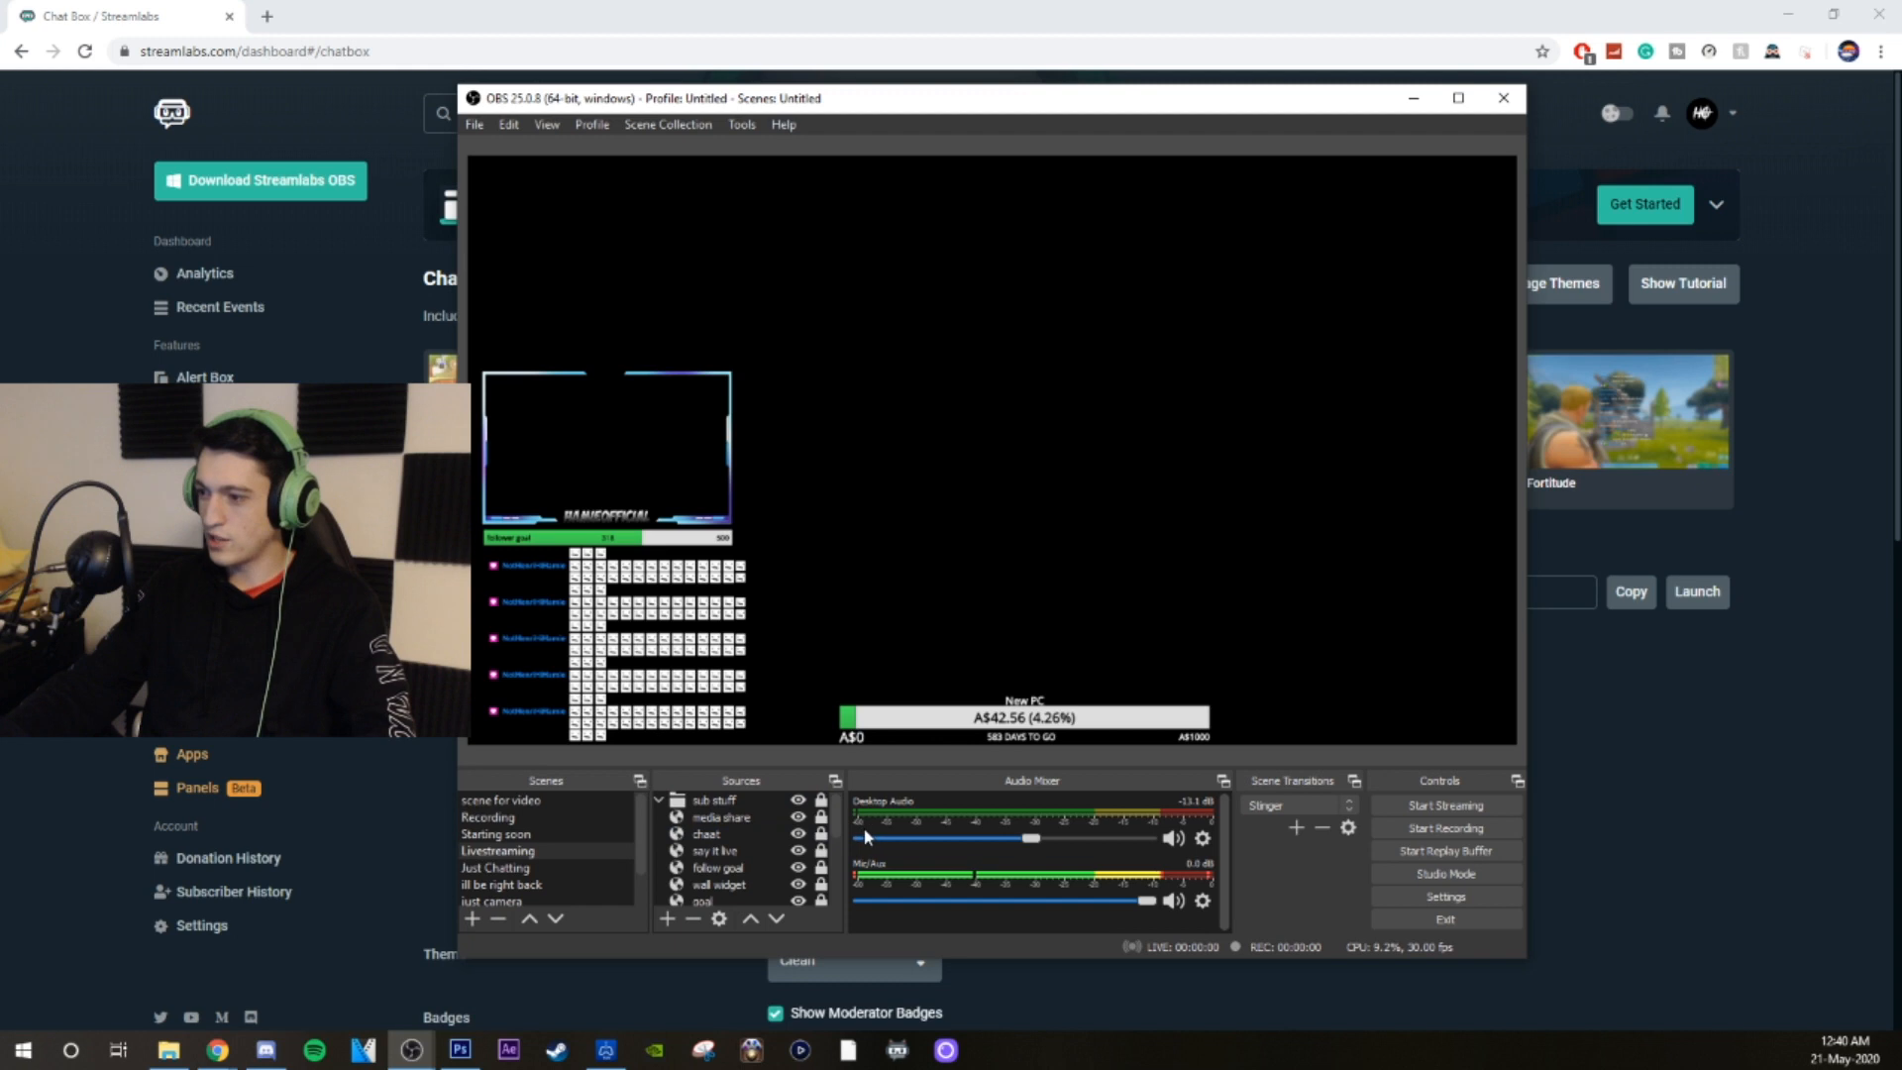
pyautogui.click(717, 885)
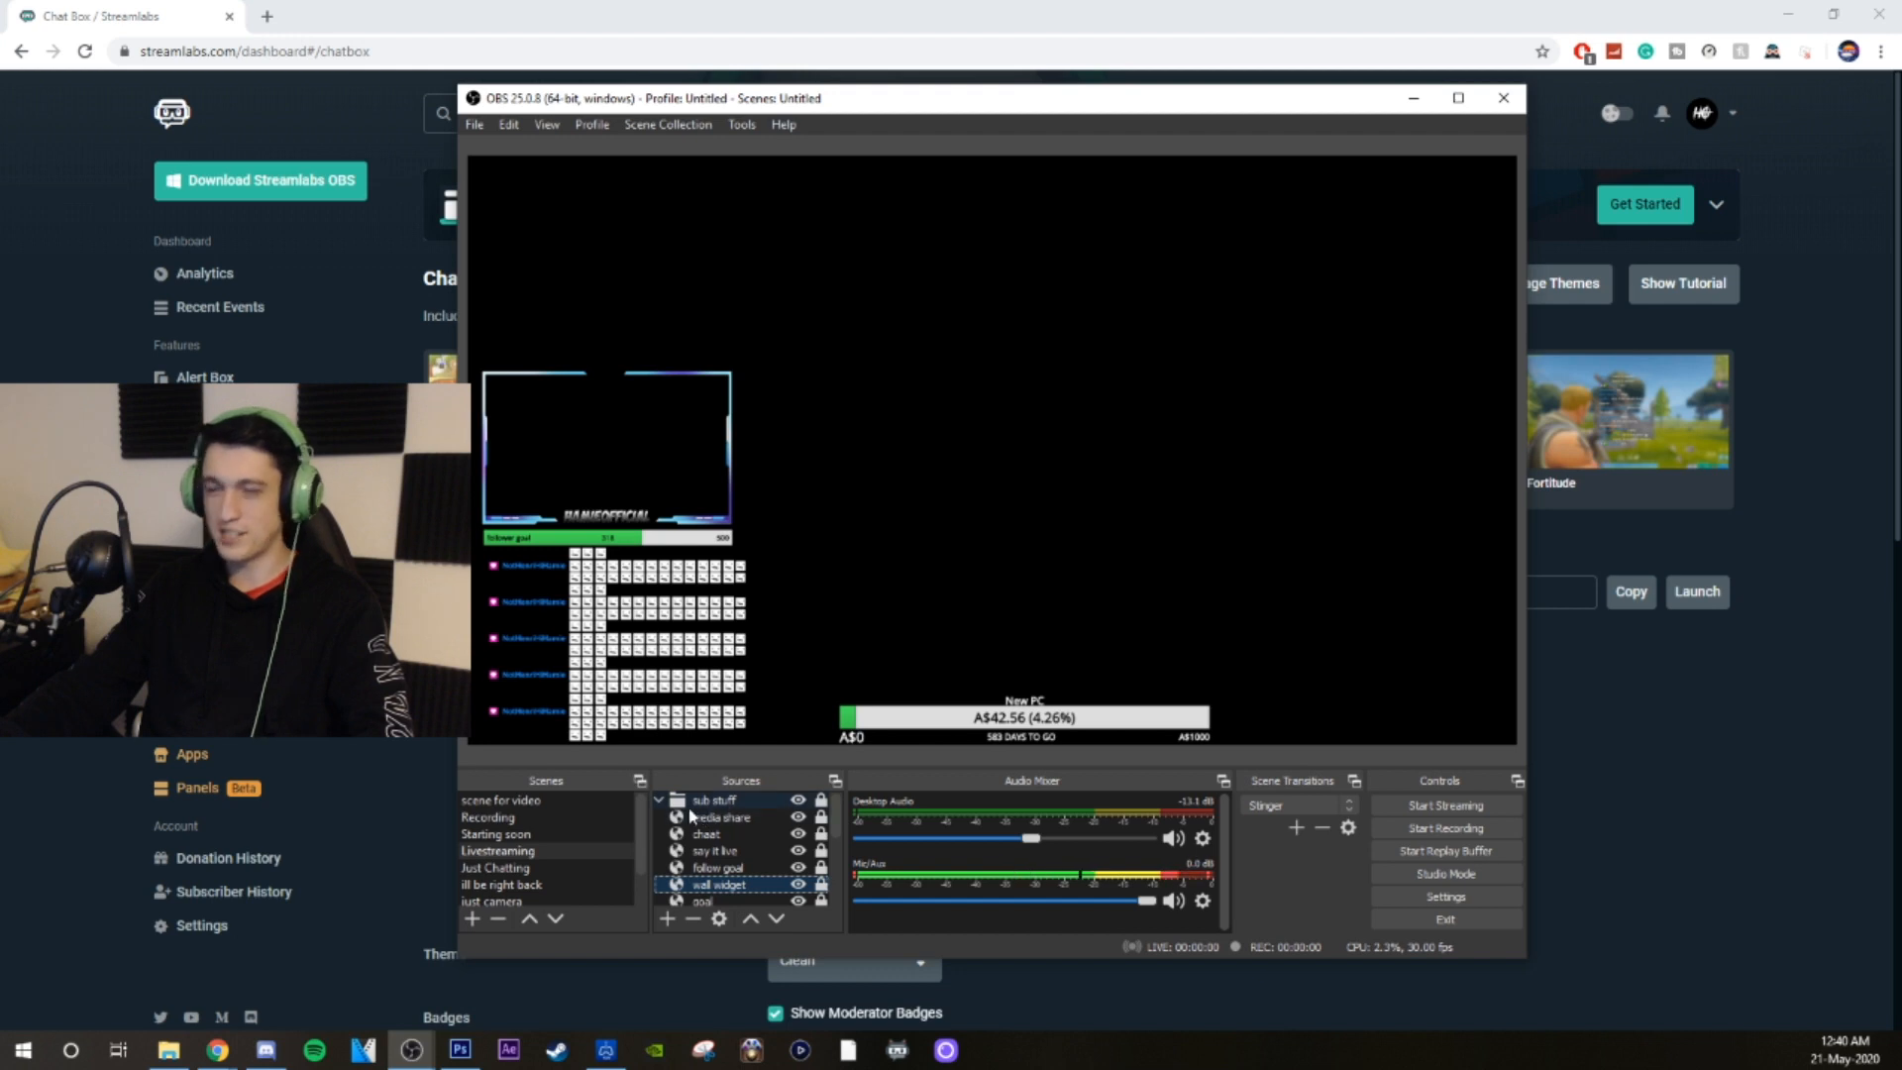
pyautogui.click(659, 801)
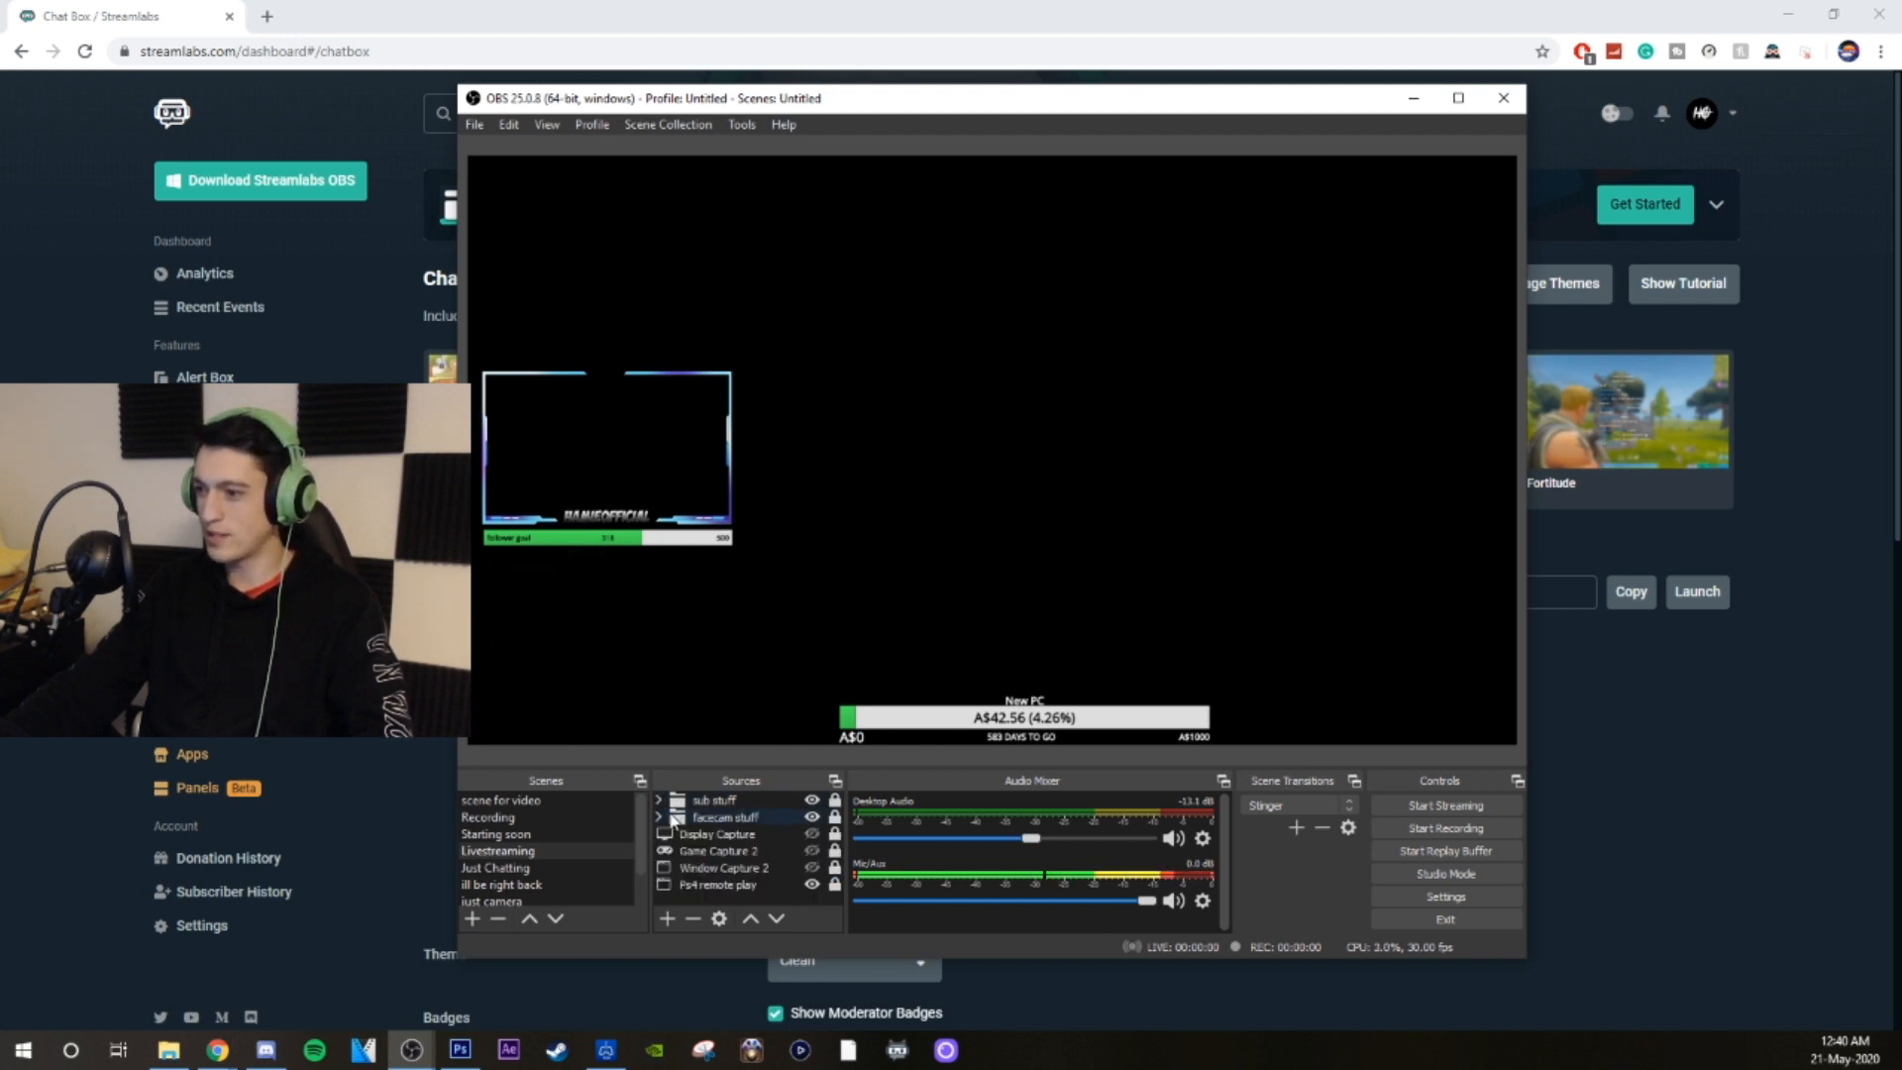
pyautogui.click(660, 817)
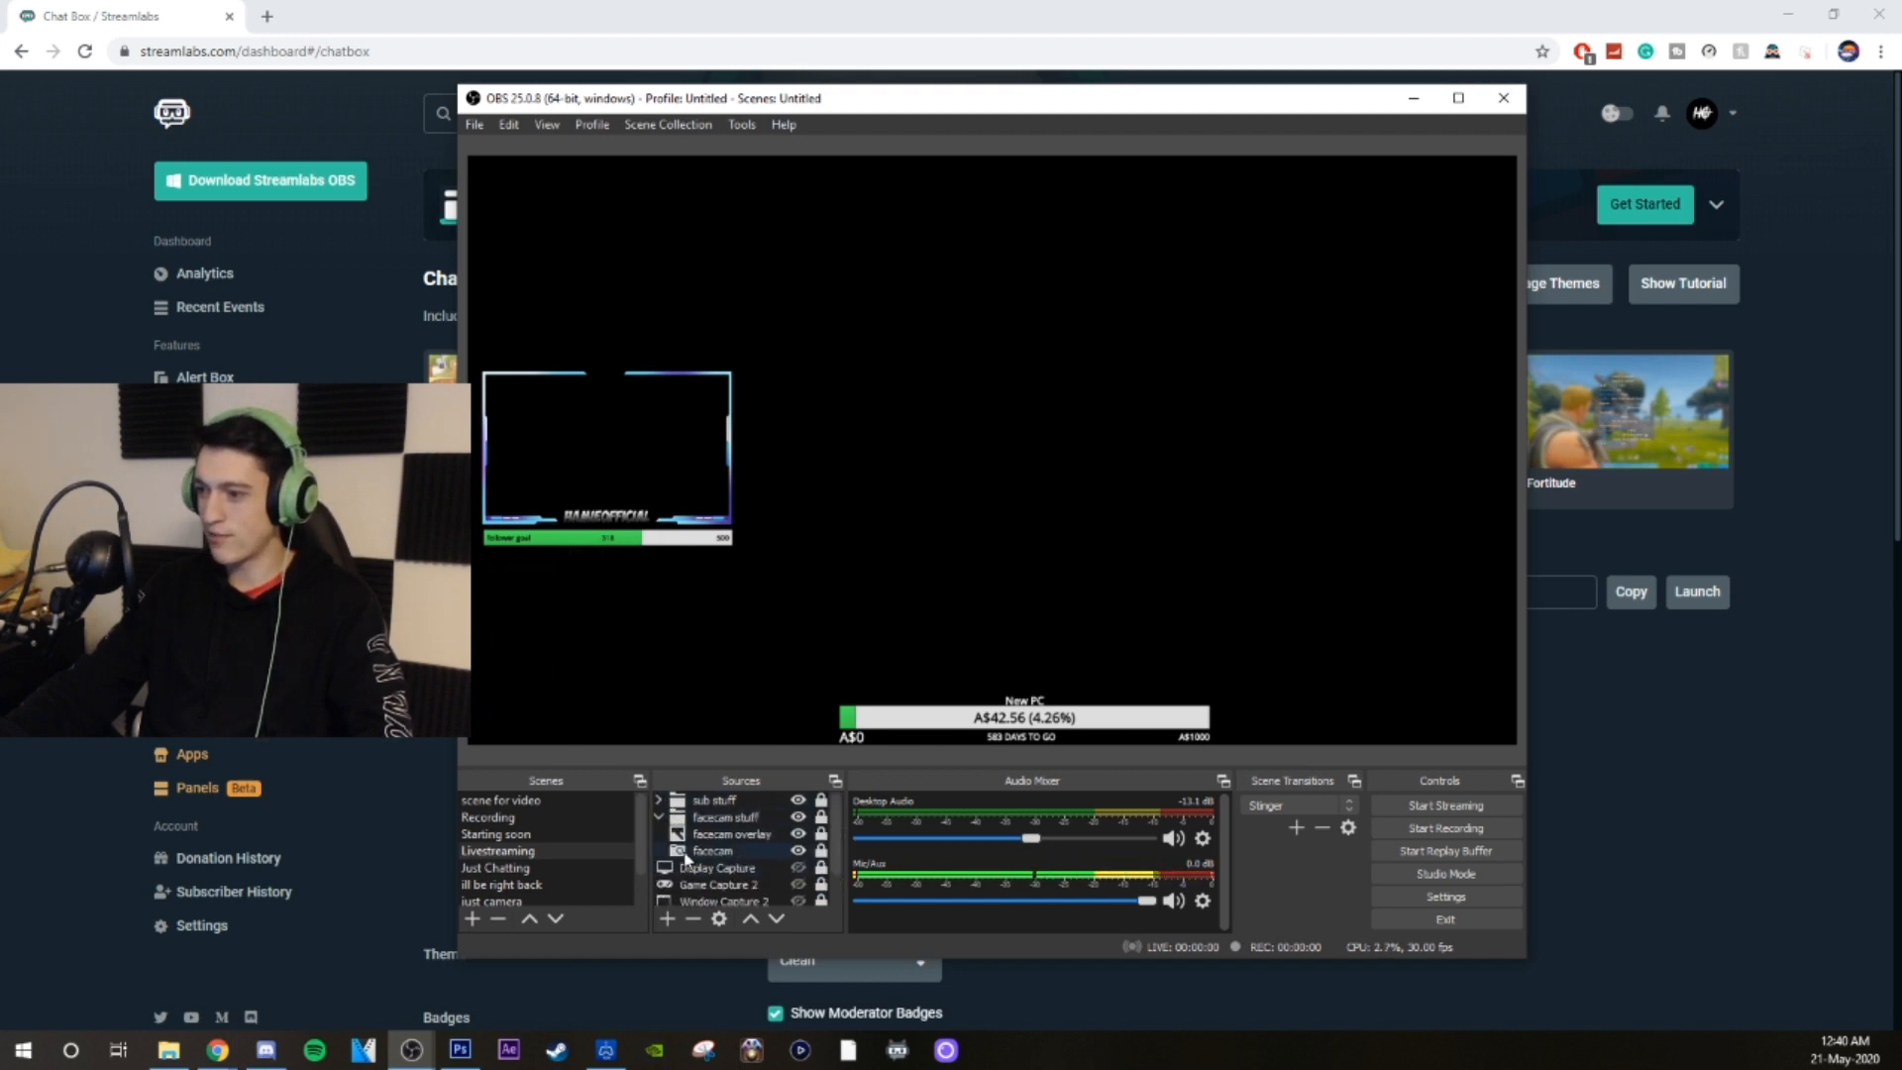
pyautogui.click(658, 817)
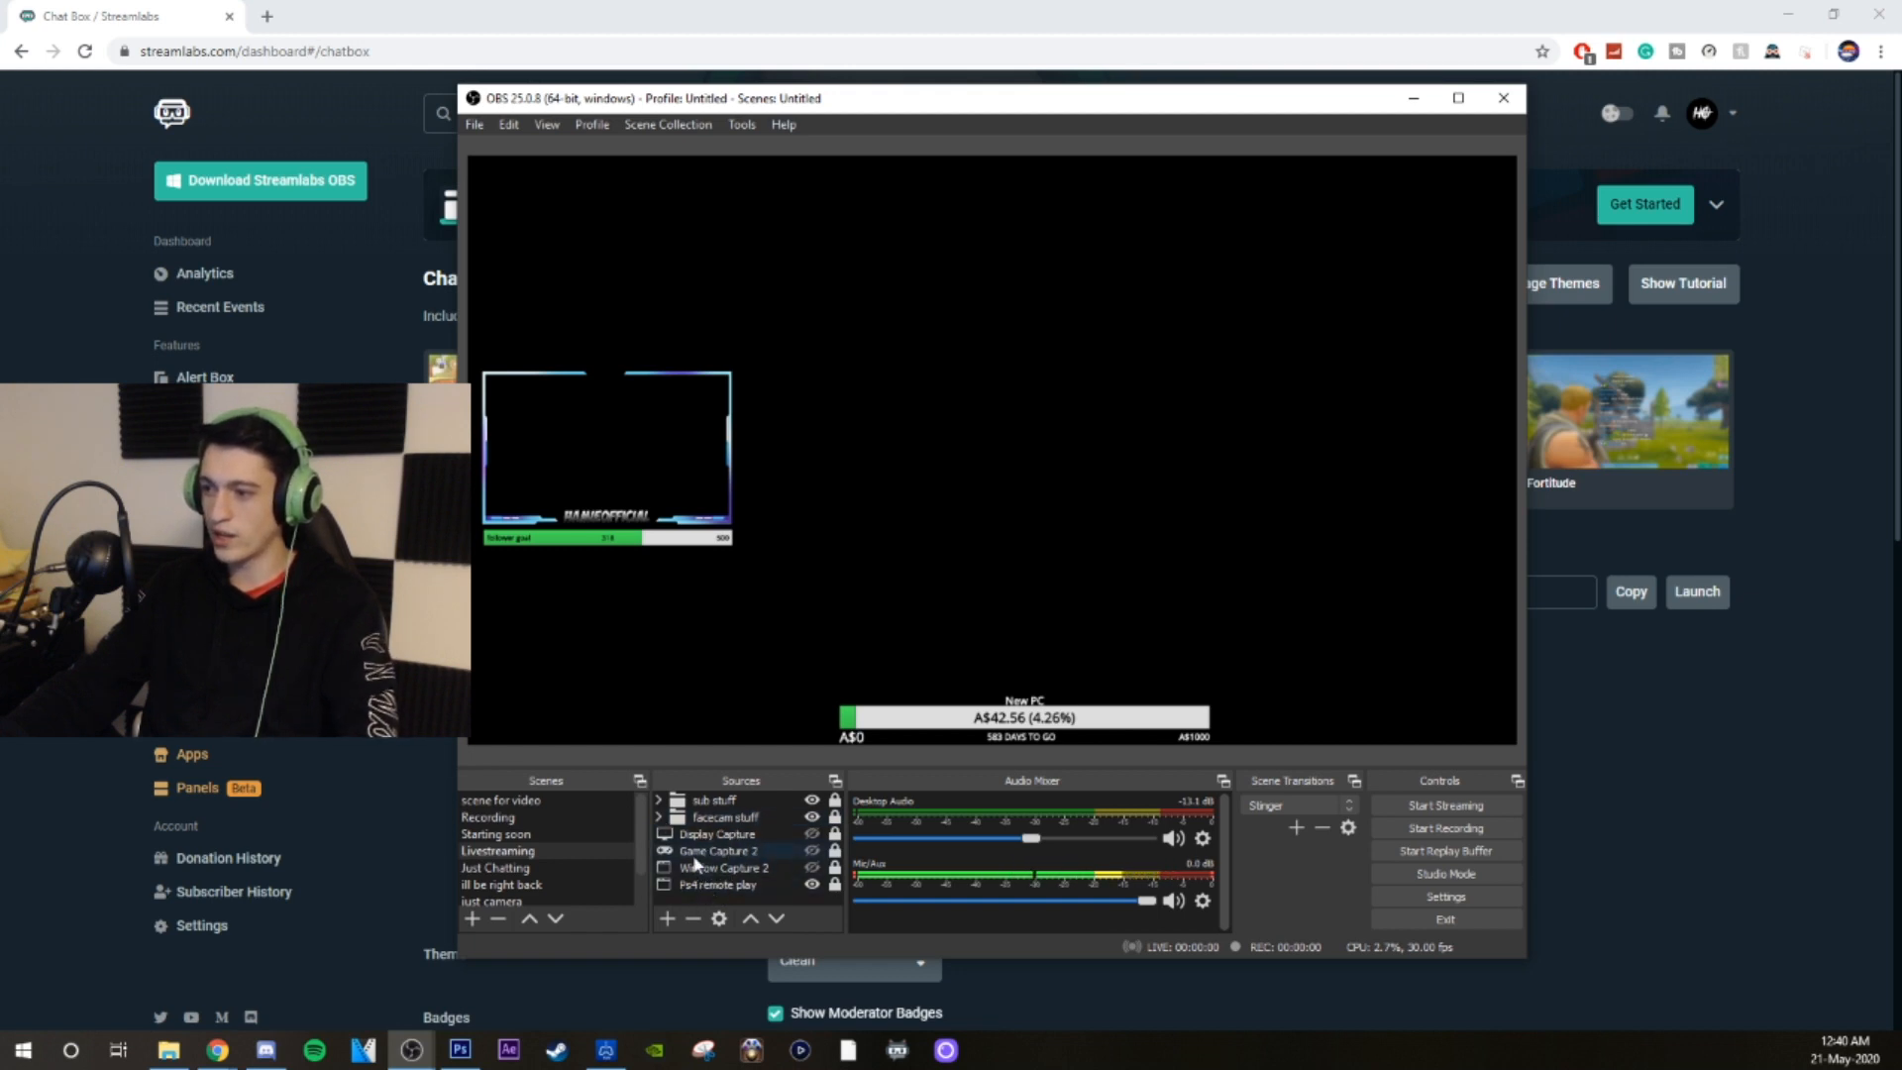
# Check the capture sources in the Livestreaming scene, then return to the "scene for video" scene
pyautogui.click(731, 835)
pyautogui.click(721, 884)
pyautogui.click(706, 900)
pyautogui.click(500, 799)
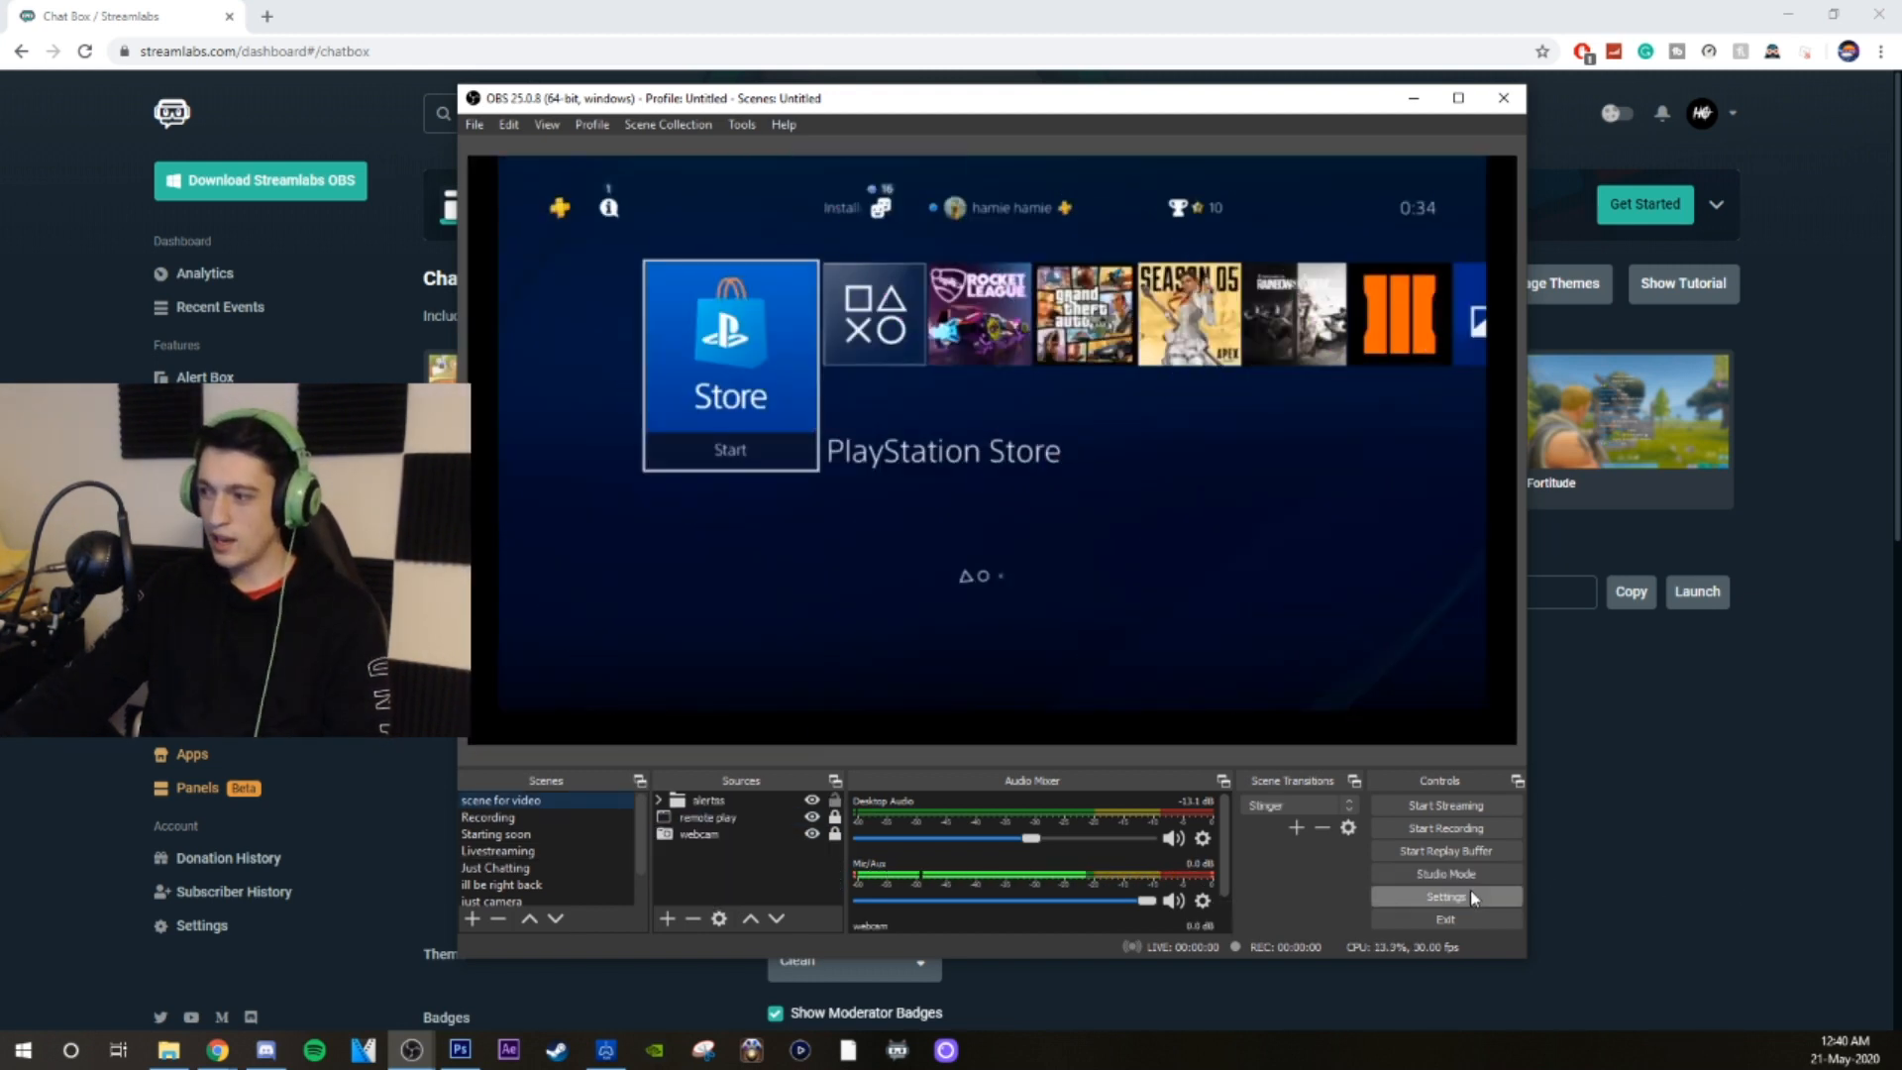
# Open the OBS settings and review the stream service options, the streaming output settings and the available encoder presets
pyautogui.click(1471, 895)
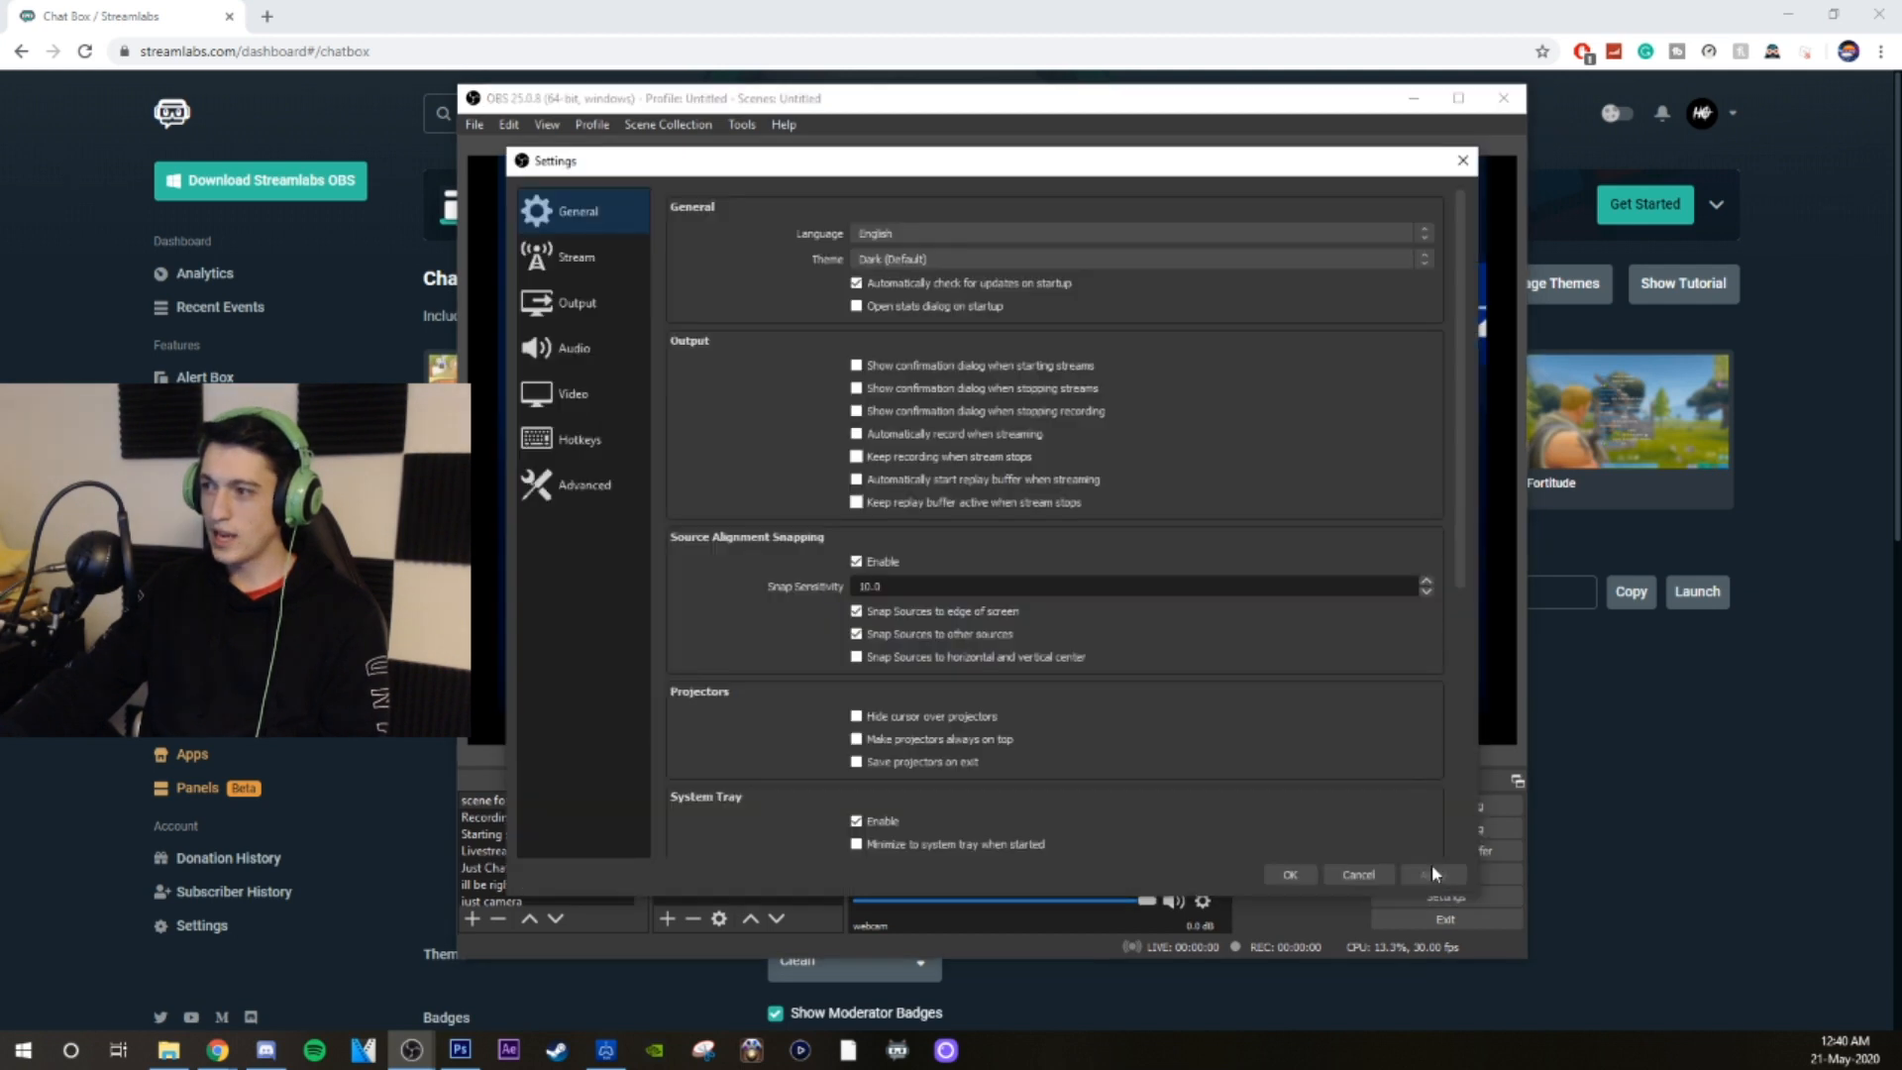
pyautogui.click(581, 259)
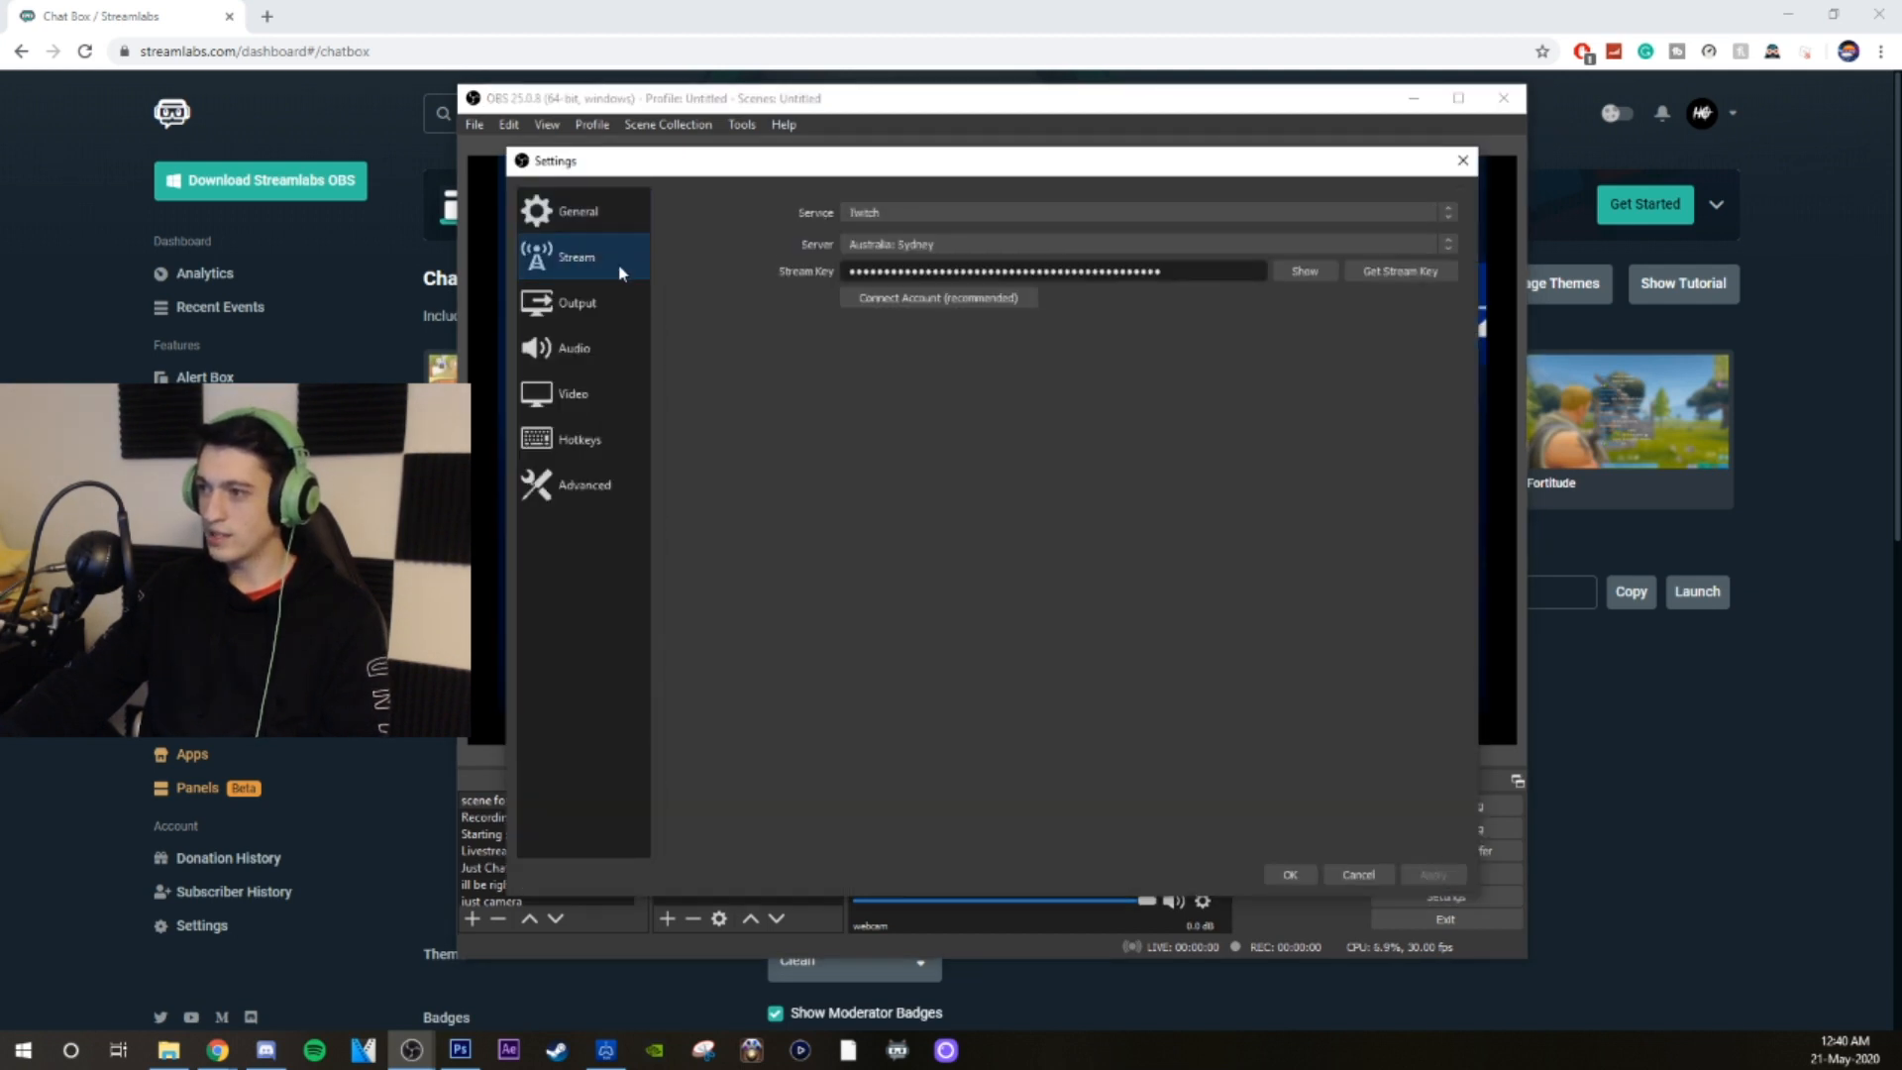
pyautogui.click(568, 305)
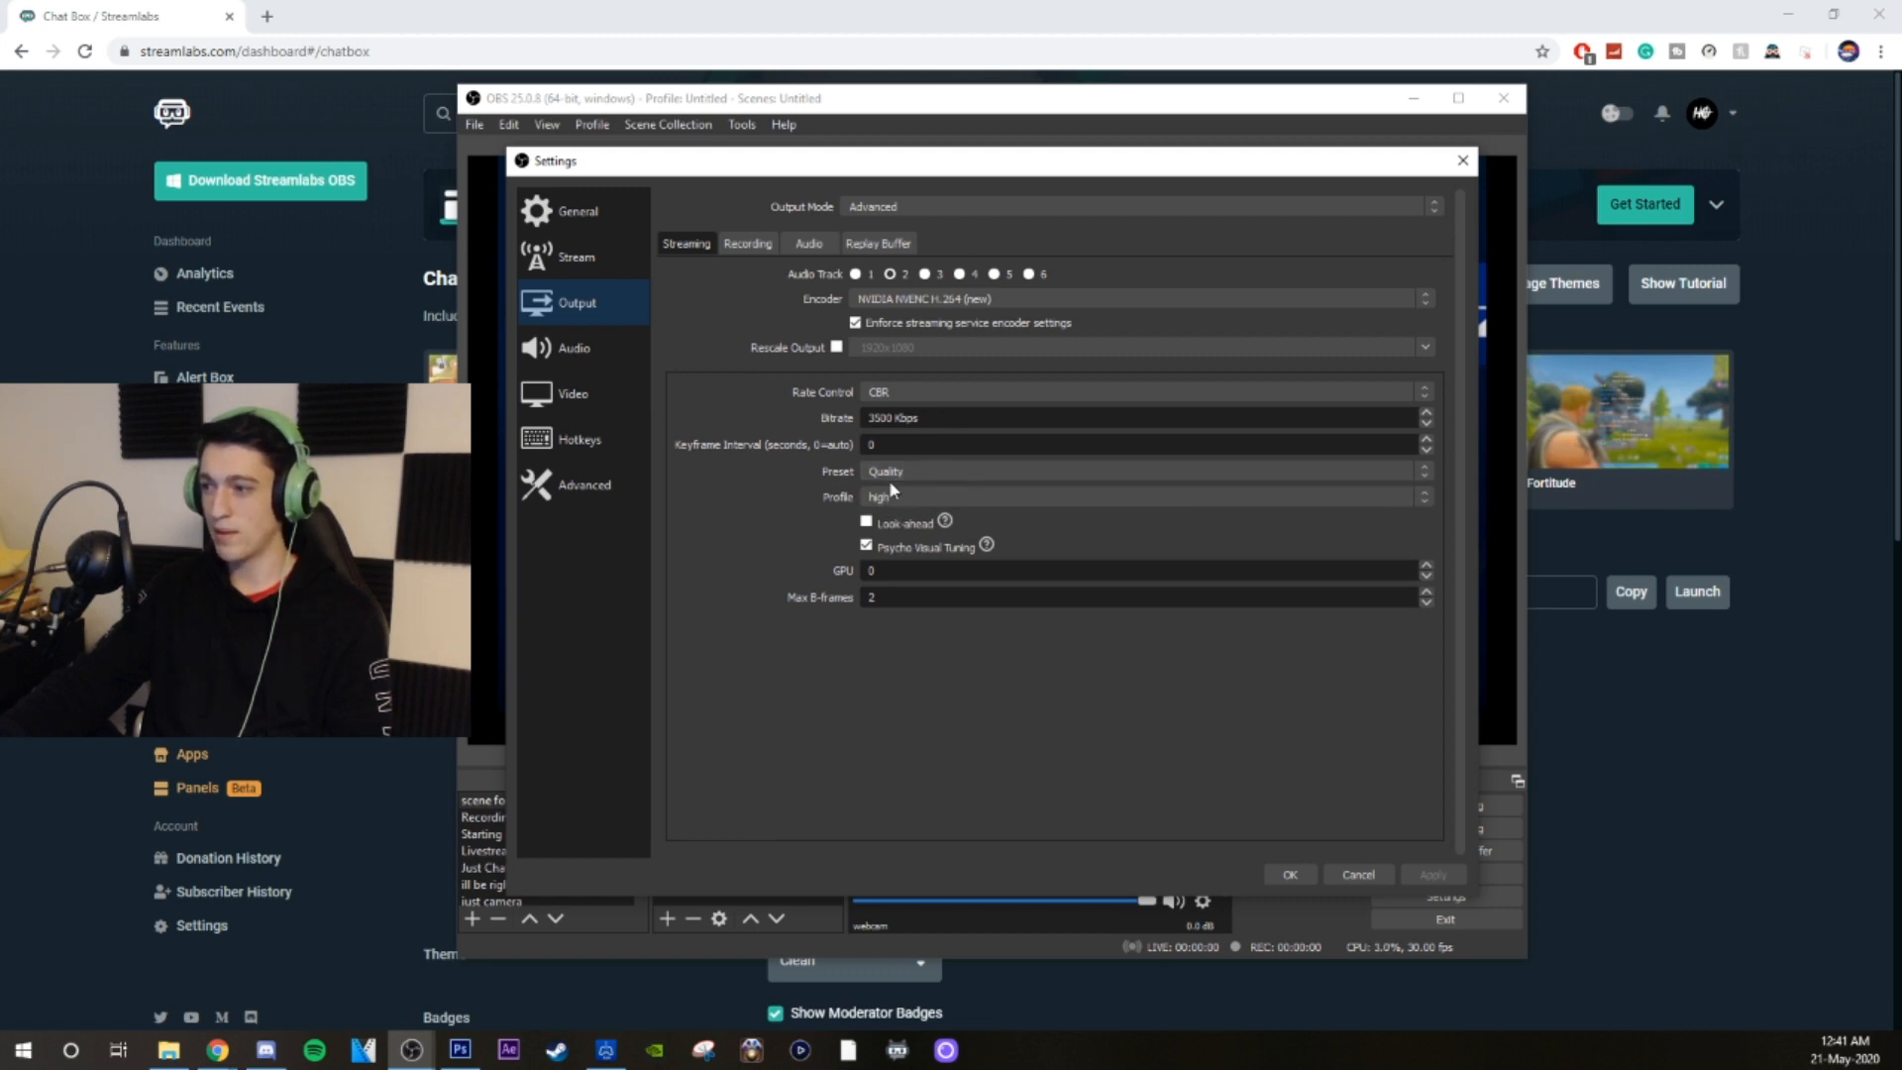
pyautogui.click(922, 471)
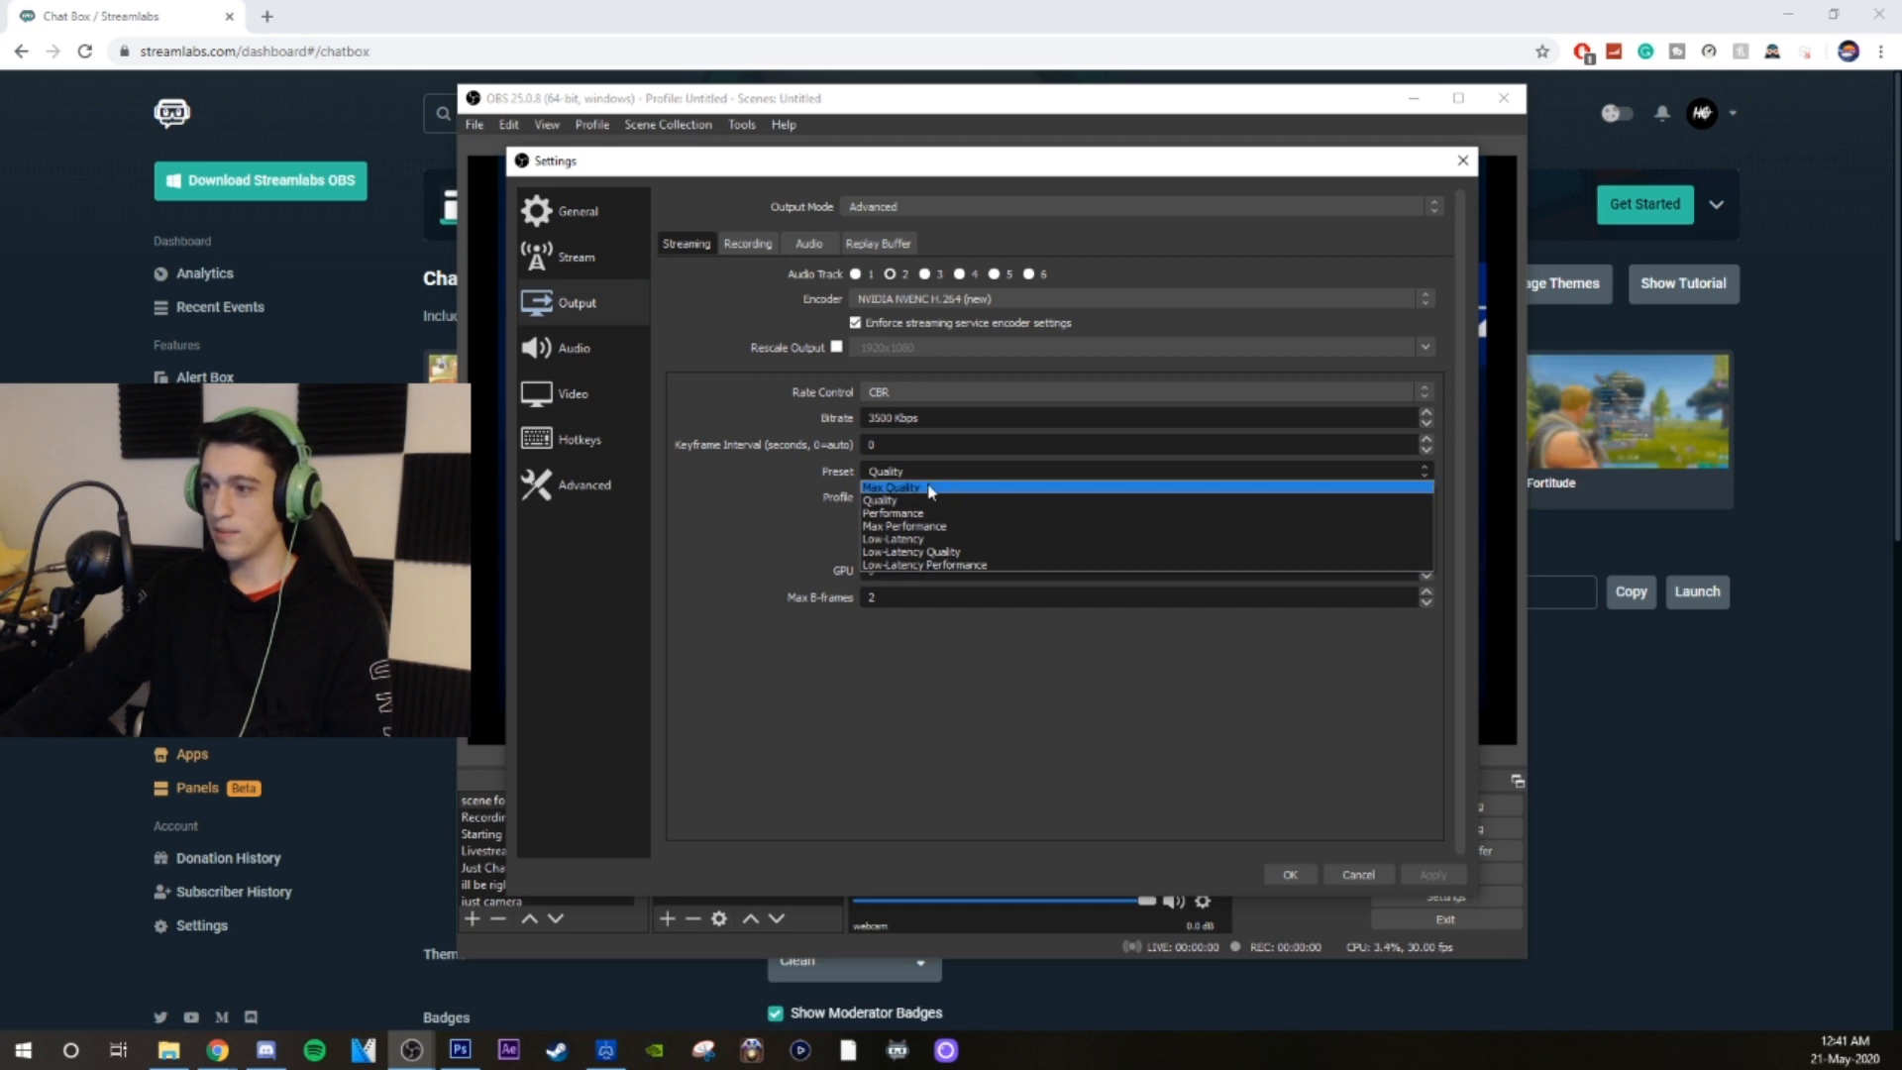
pyautogui.click(749, 512)
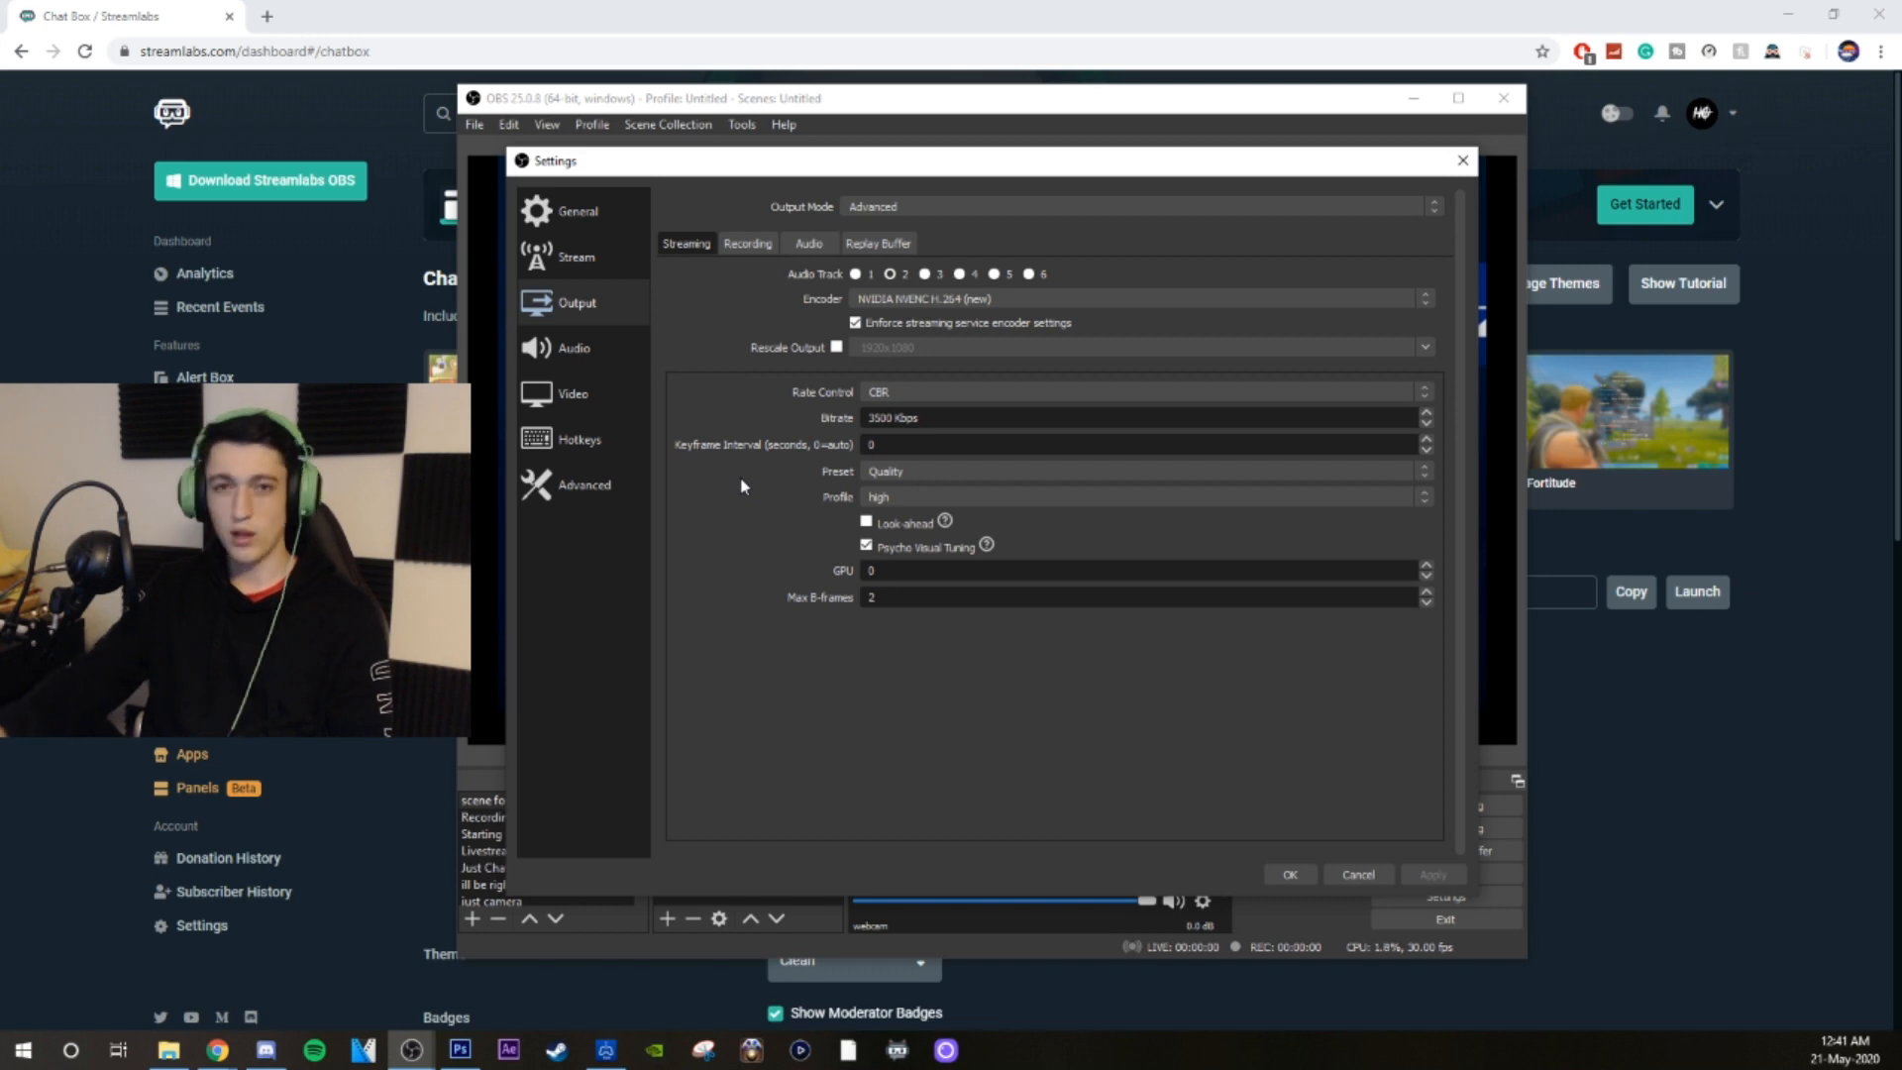
# Review the audio settings, examining the device choices for Desktop Audio and Mic/Auxiliary Audio
pyautogui.click(619, 356)
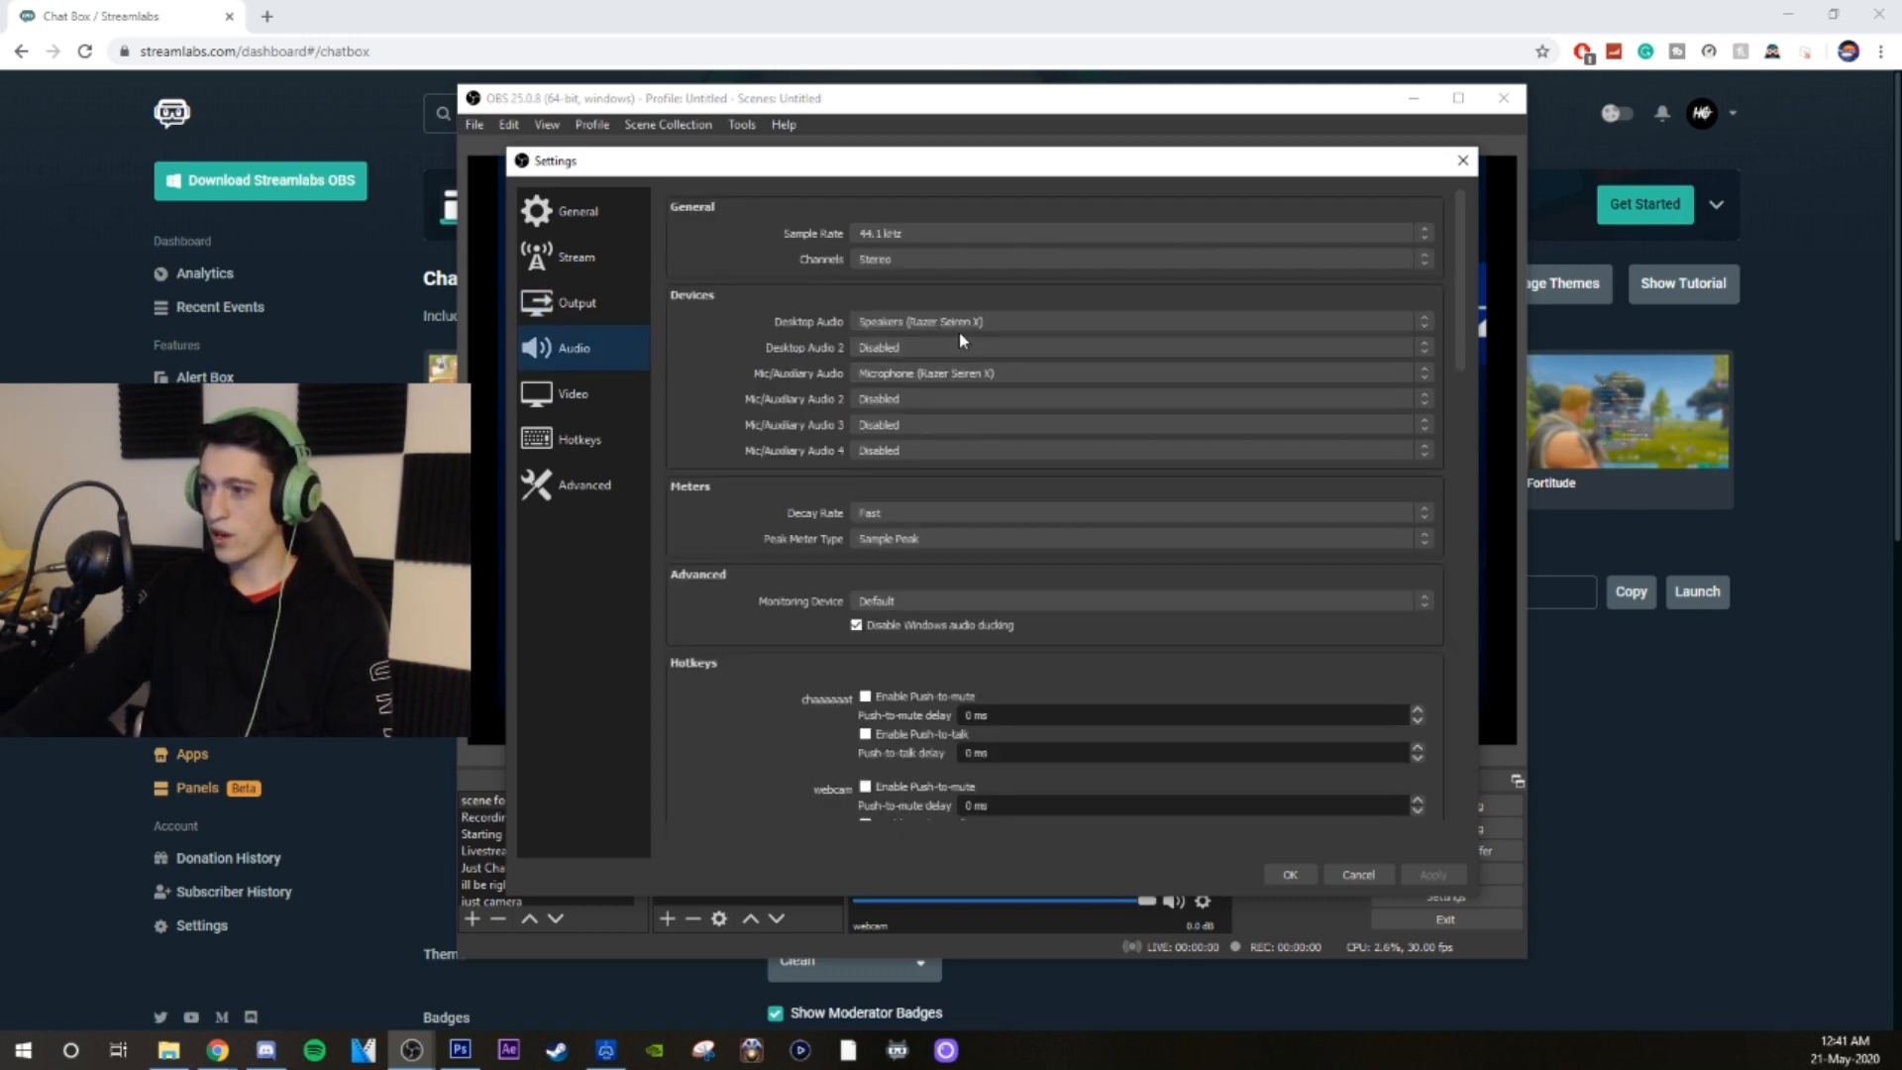
pyautogui.click(991, 321)
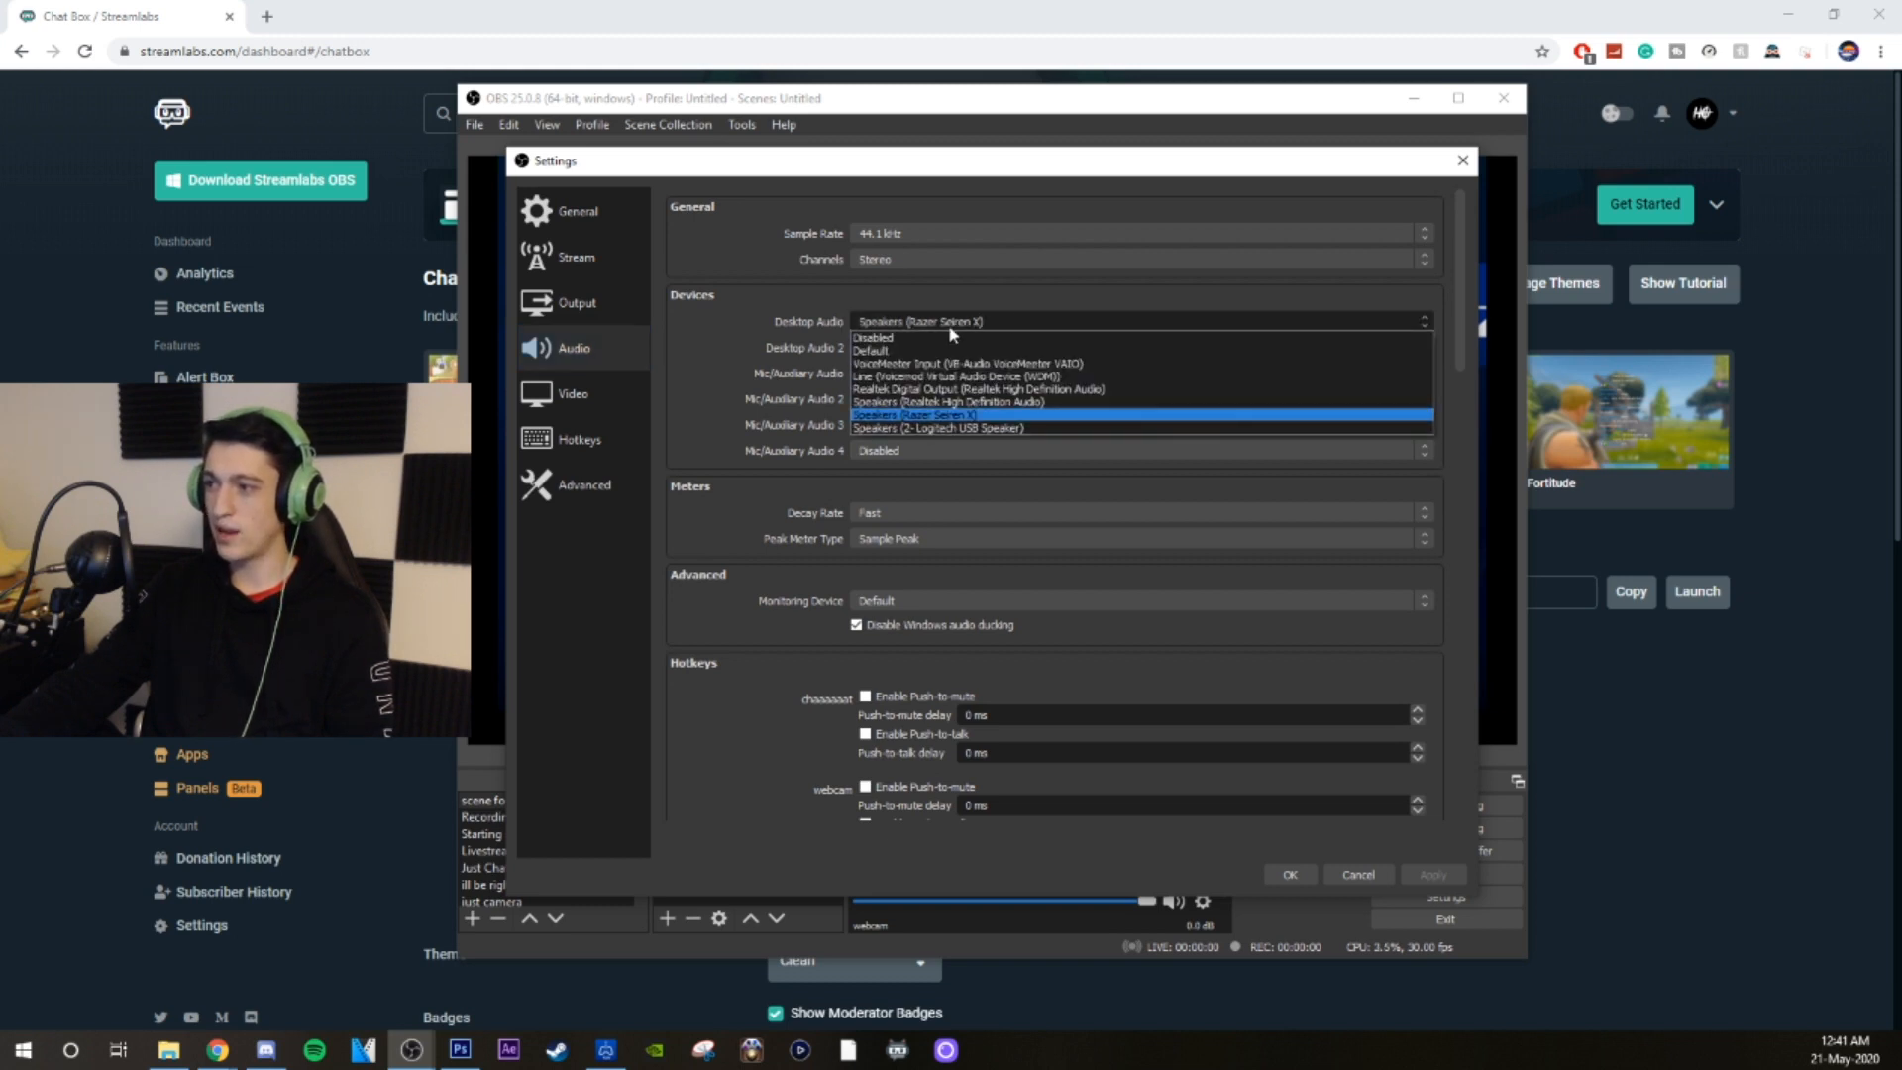
pyautogui.click(719, 319)
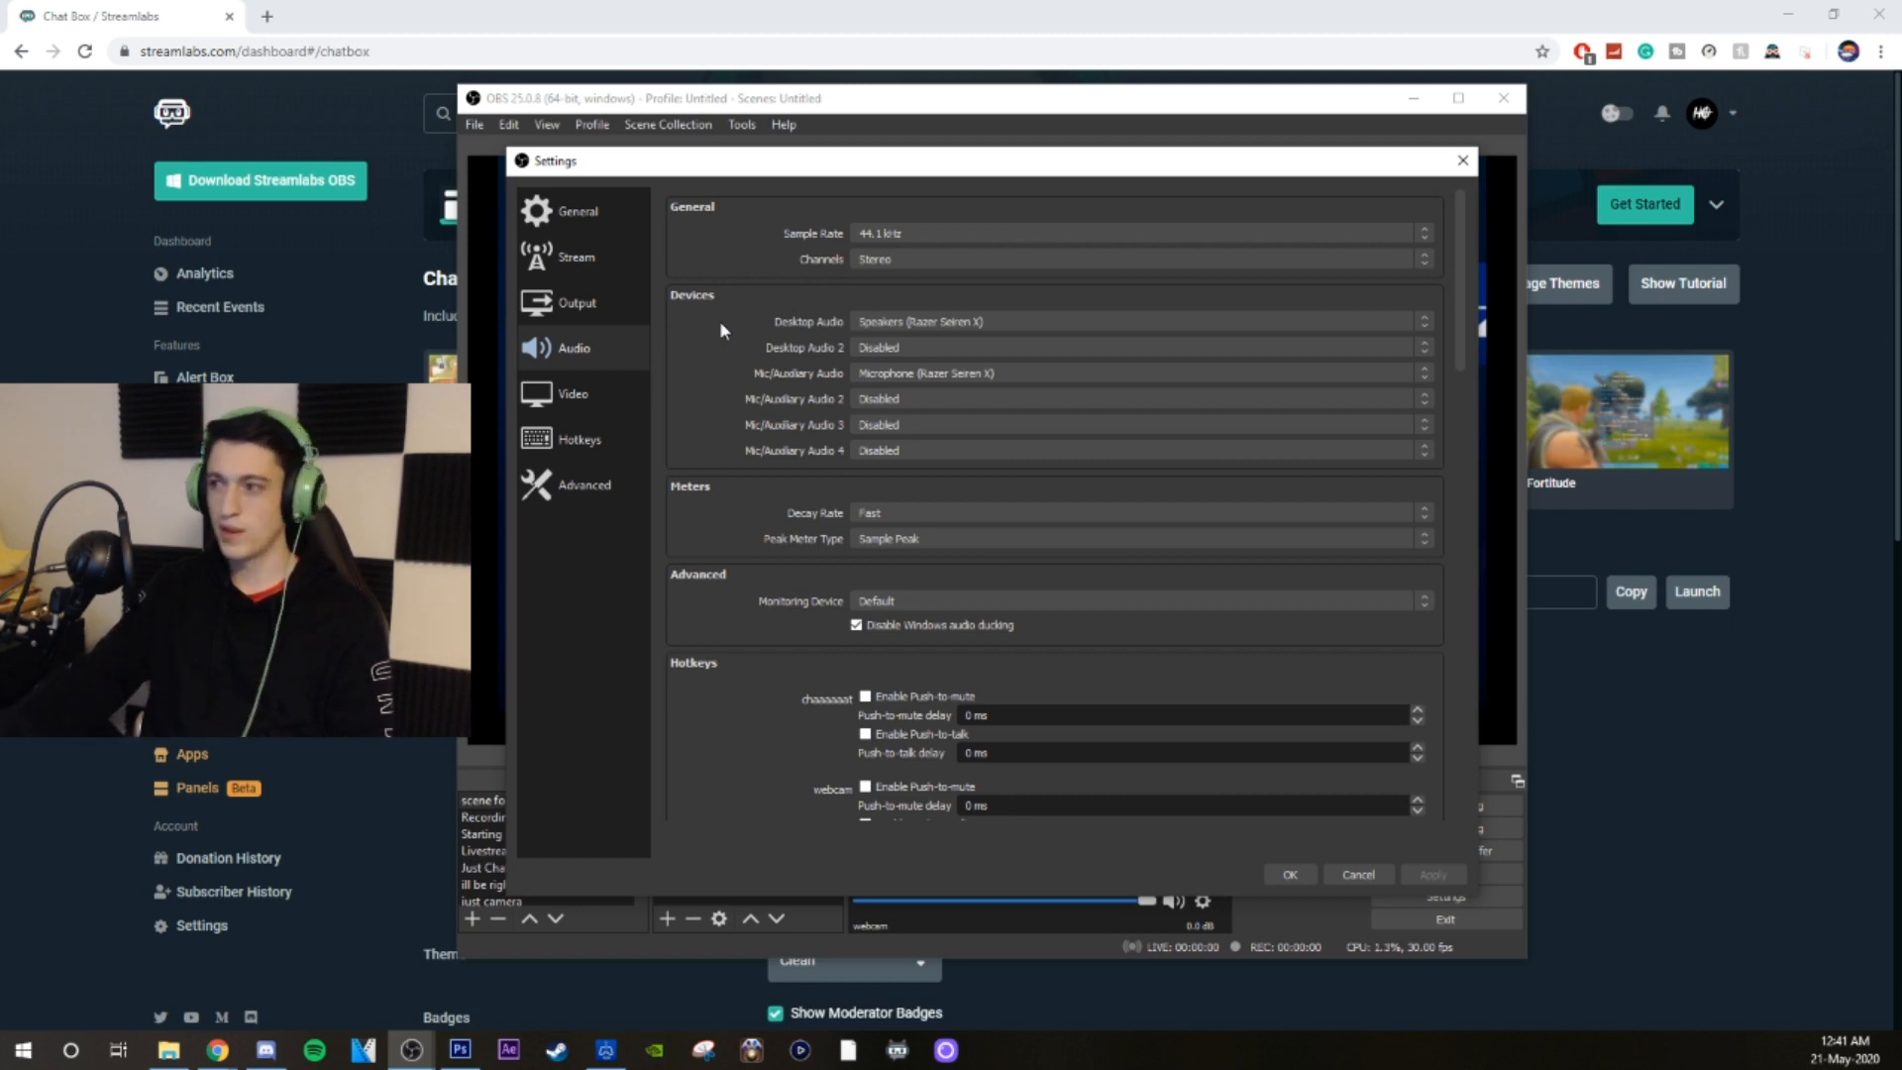
pyautogui.click(1140, 375)
pyautogui.click(1143, 376)
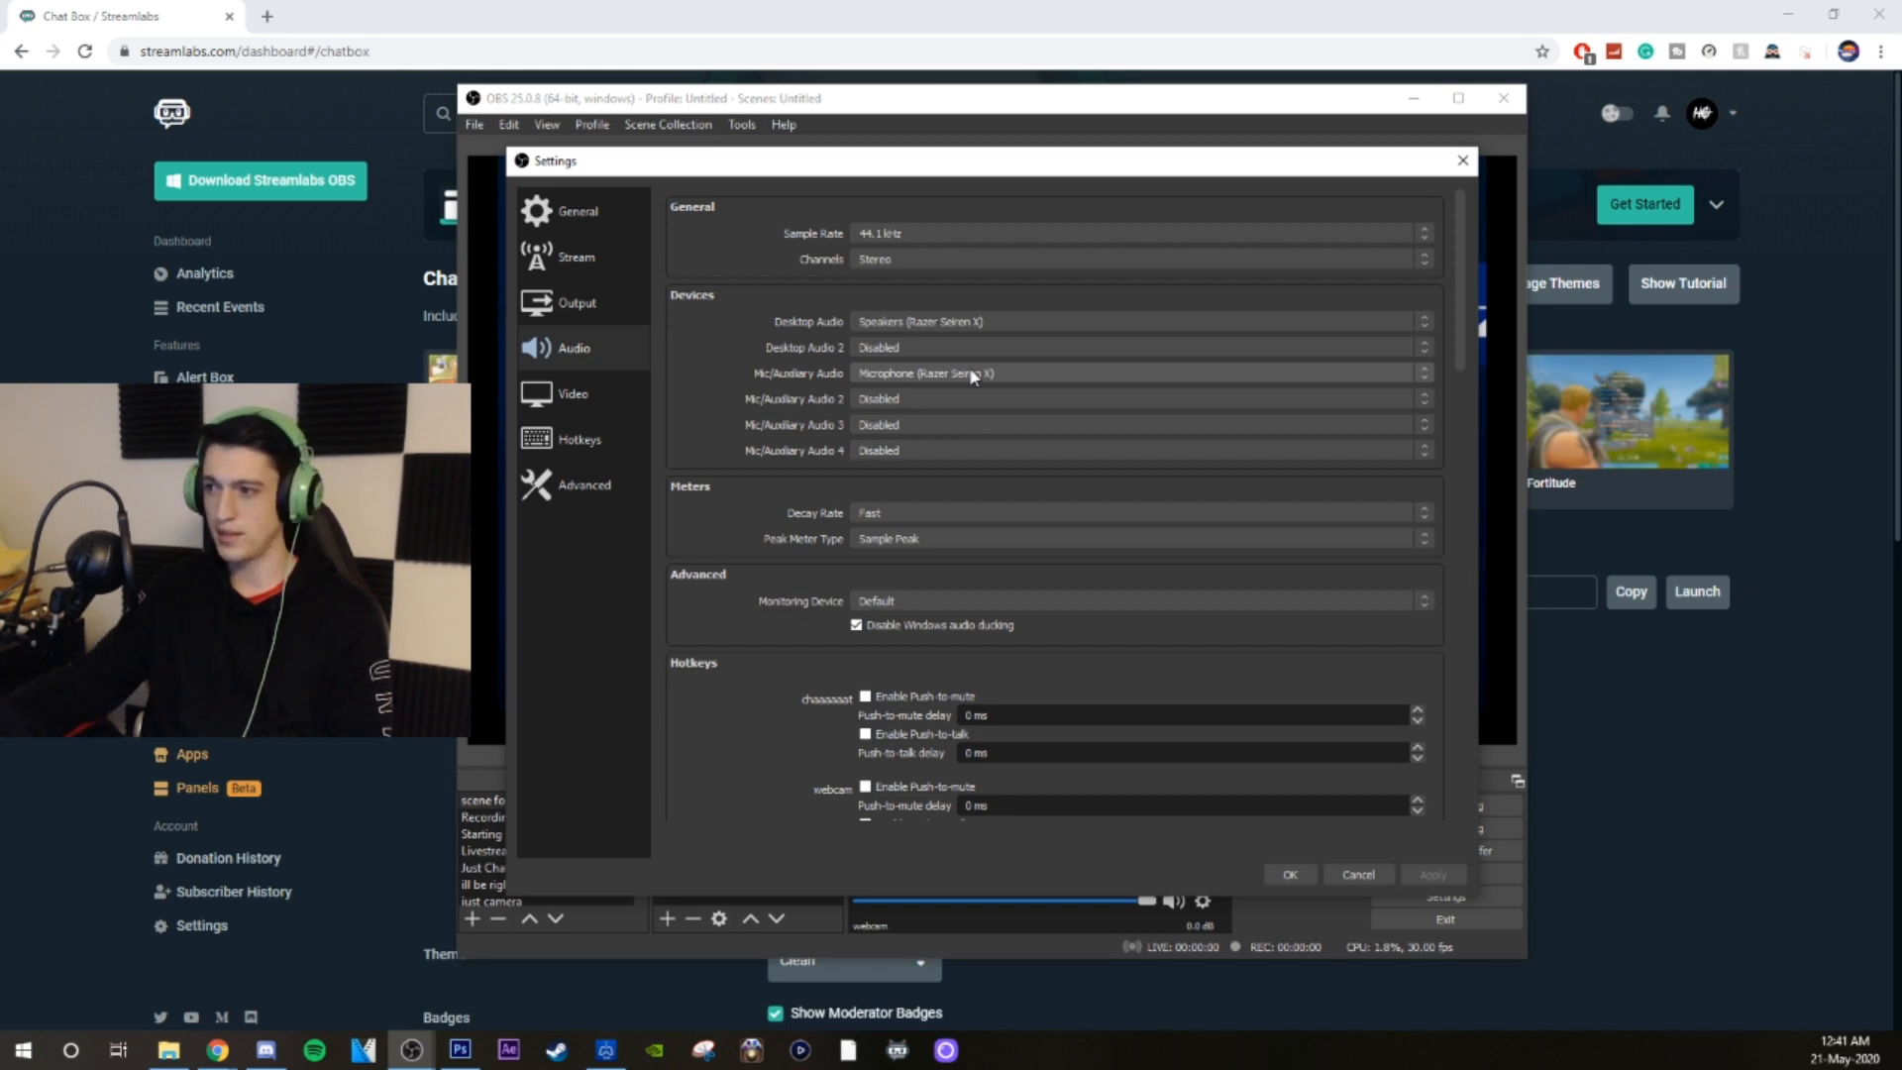
# Review the video settings, examining the base canvas resolution choices and the common FPS values
pyautogui.click(614, 388)
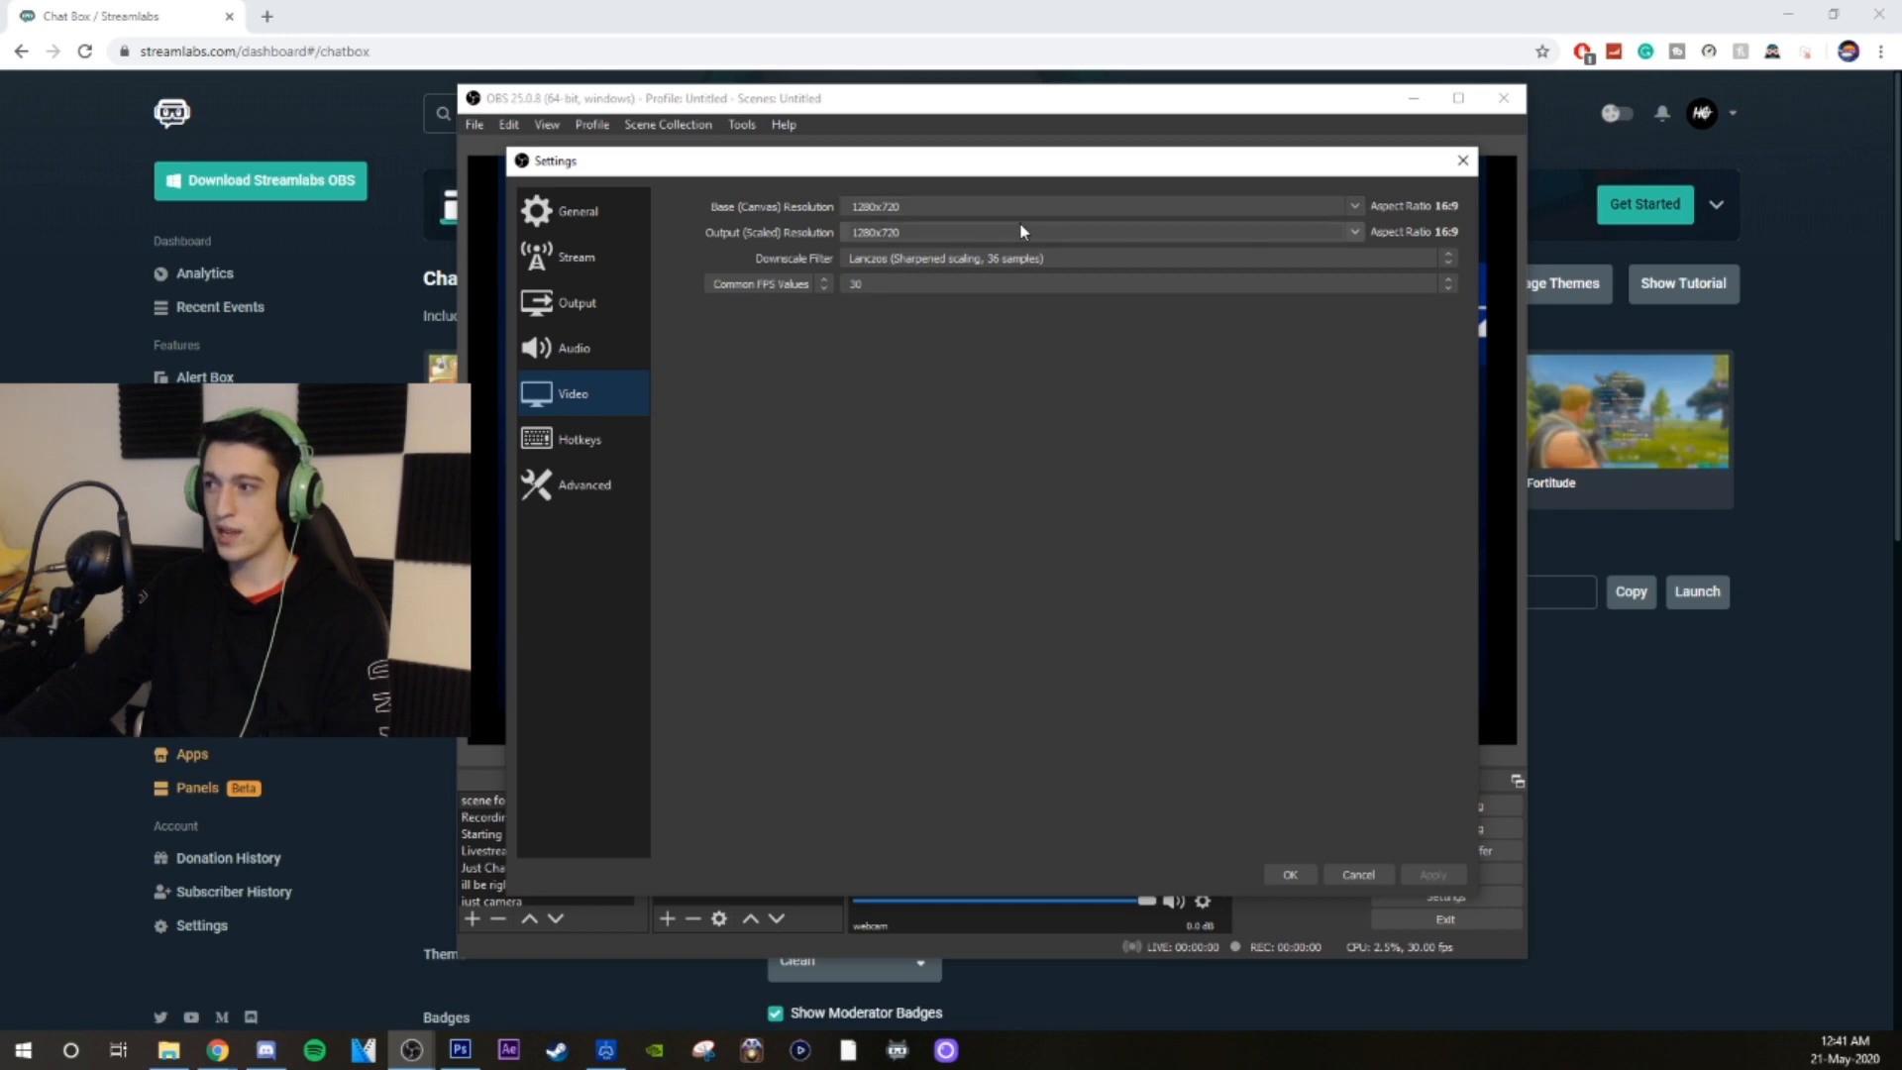
pyautogui.click(1349, 210)
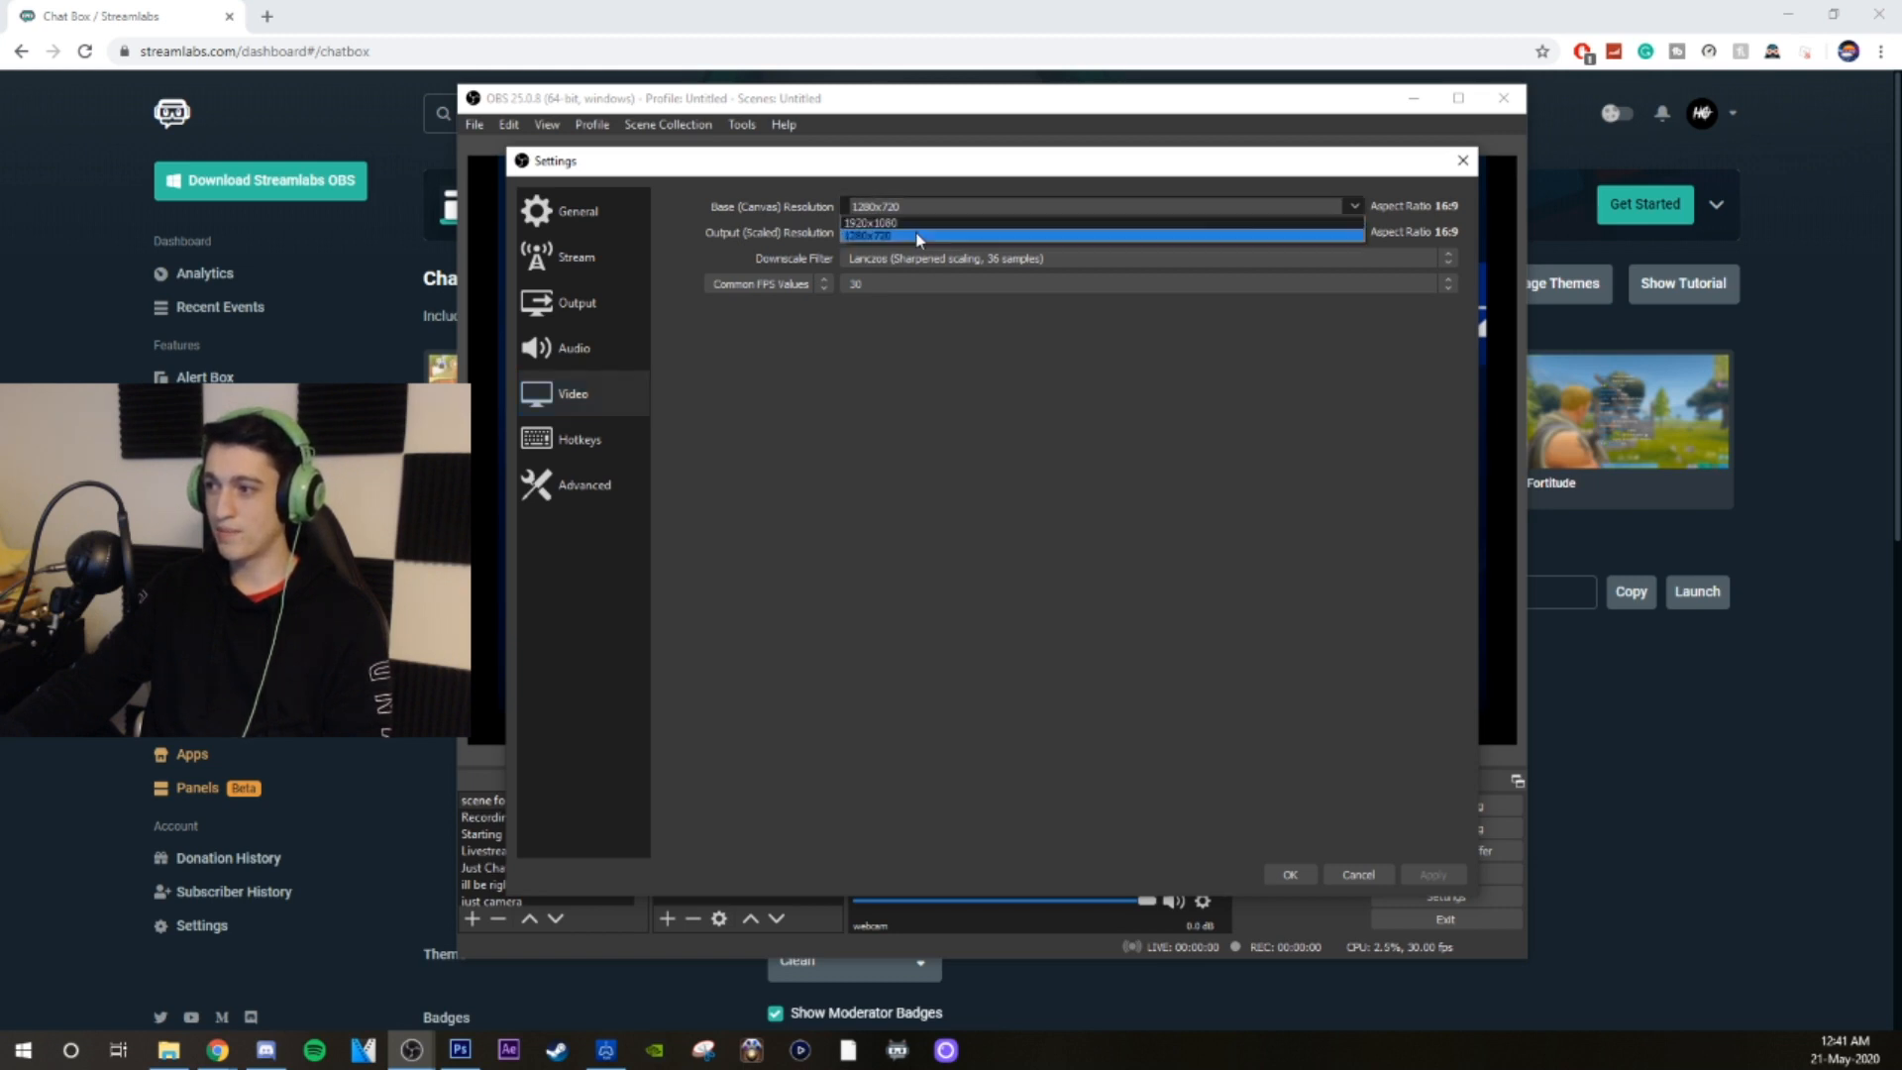
pyautogui.click(853, 374)
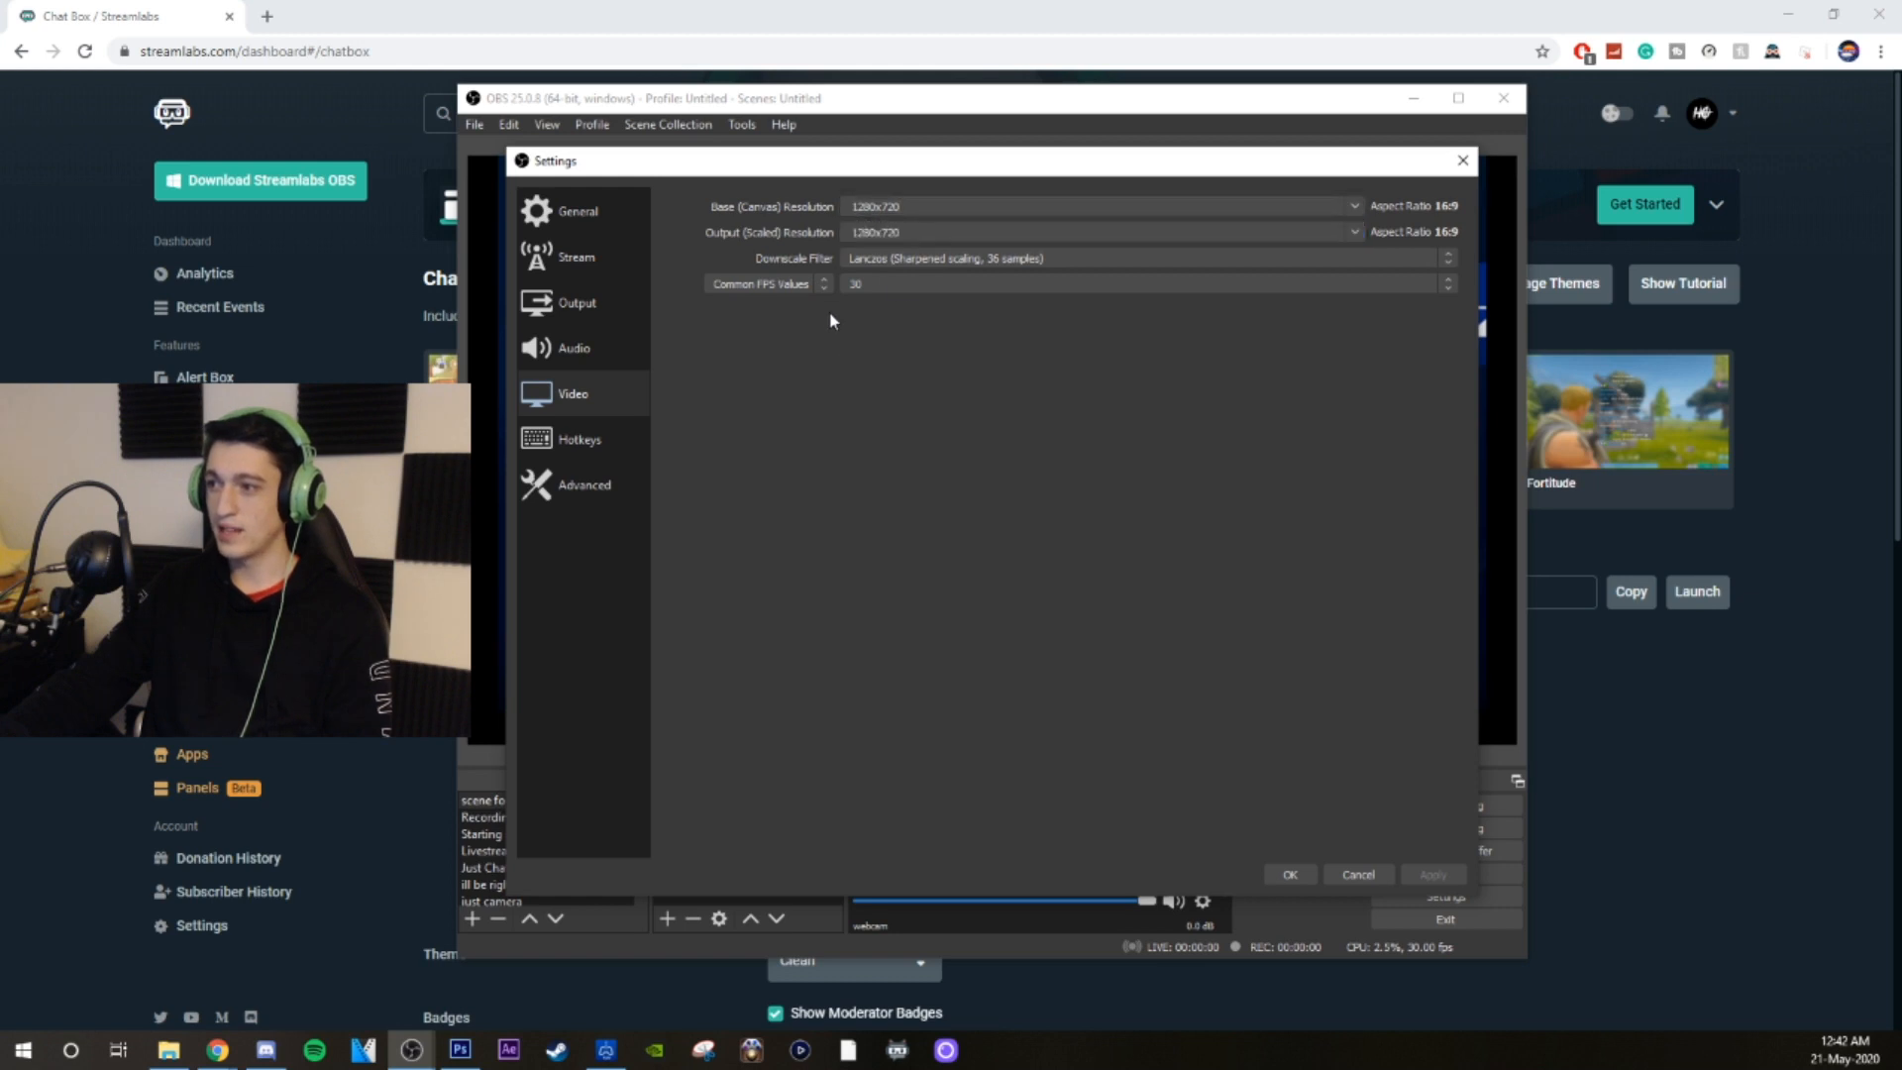
pyautogui.click(934, 282)
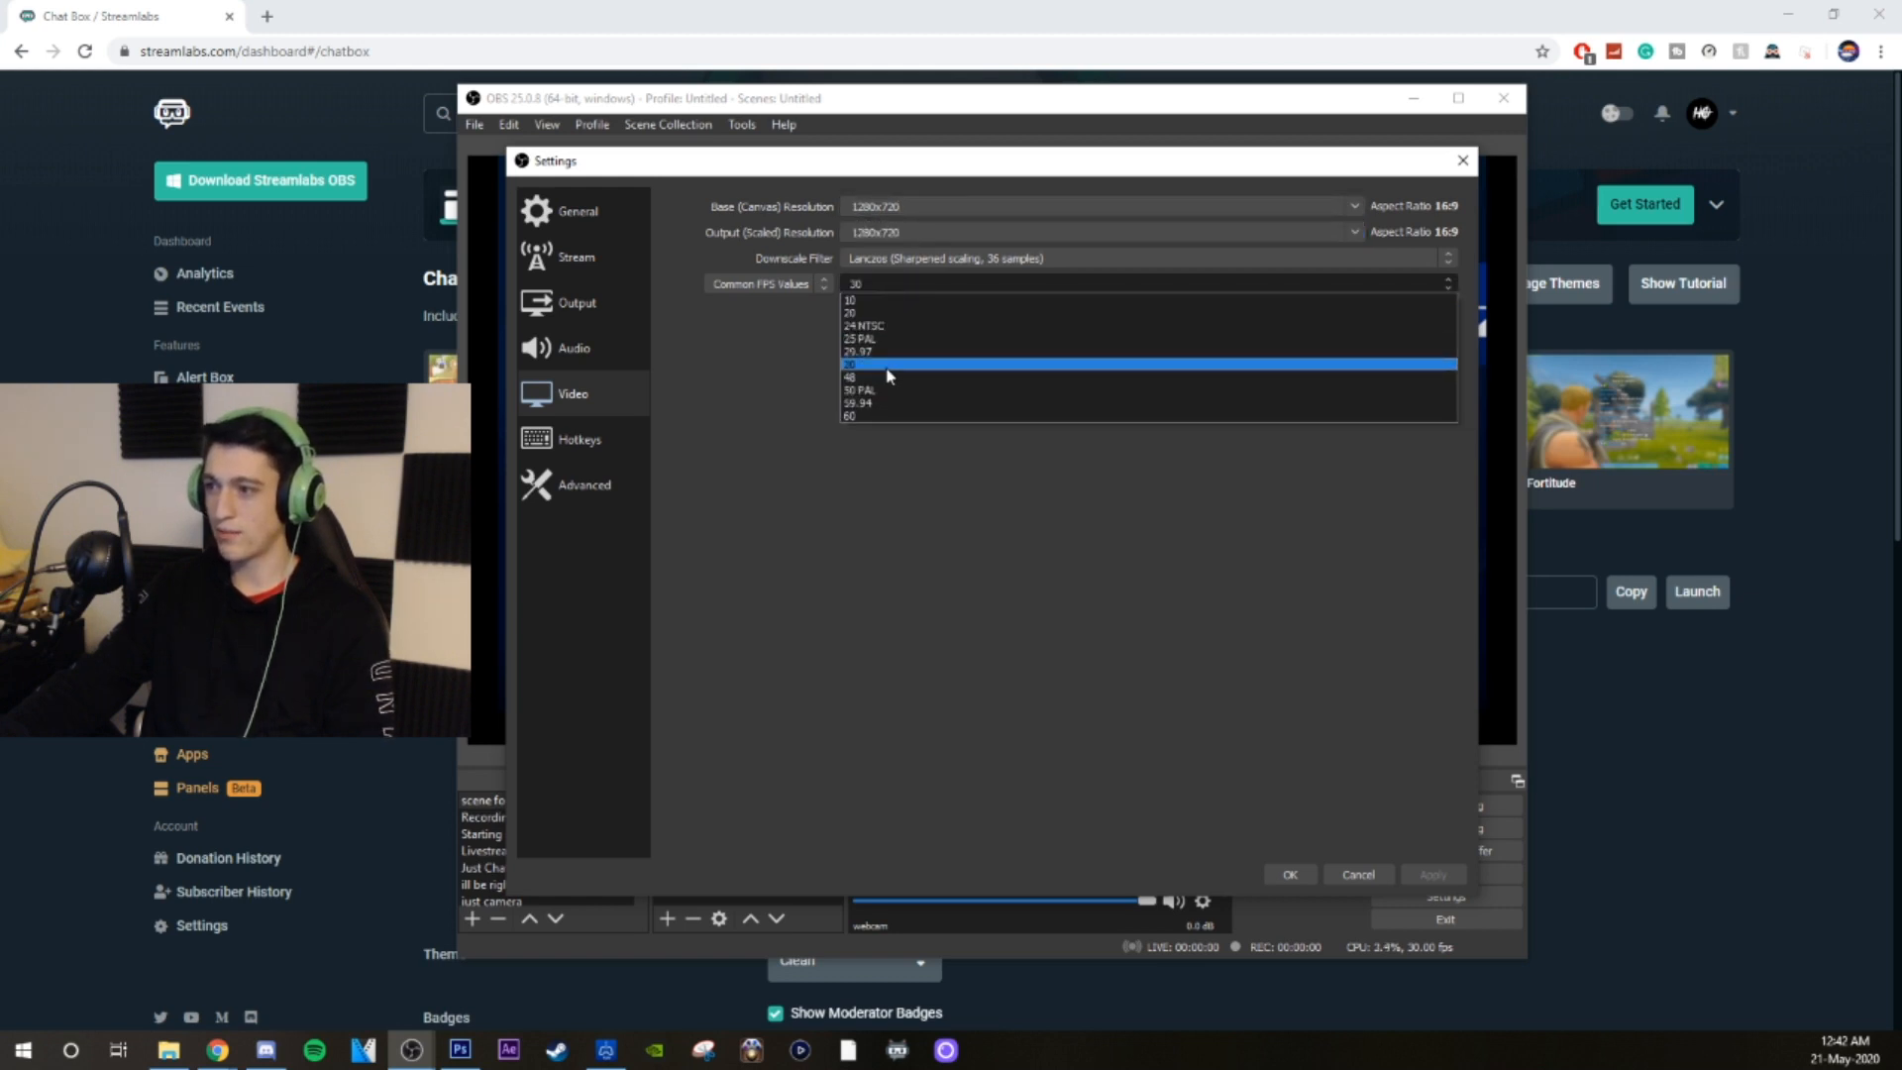
pyautogui.click(737, 366)
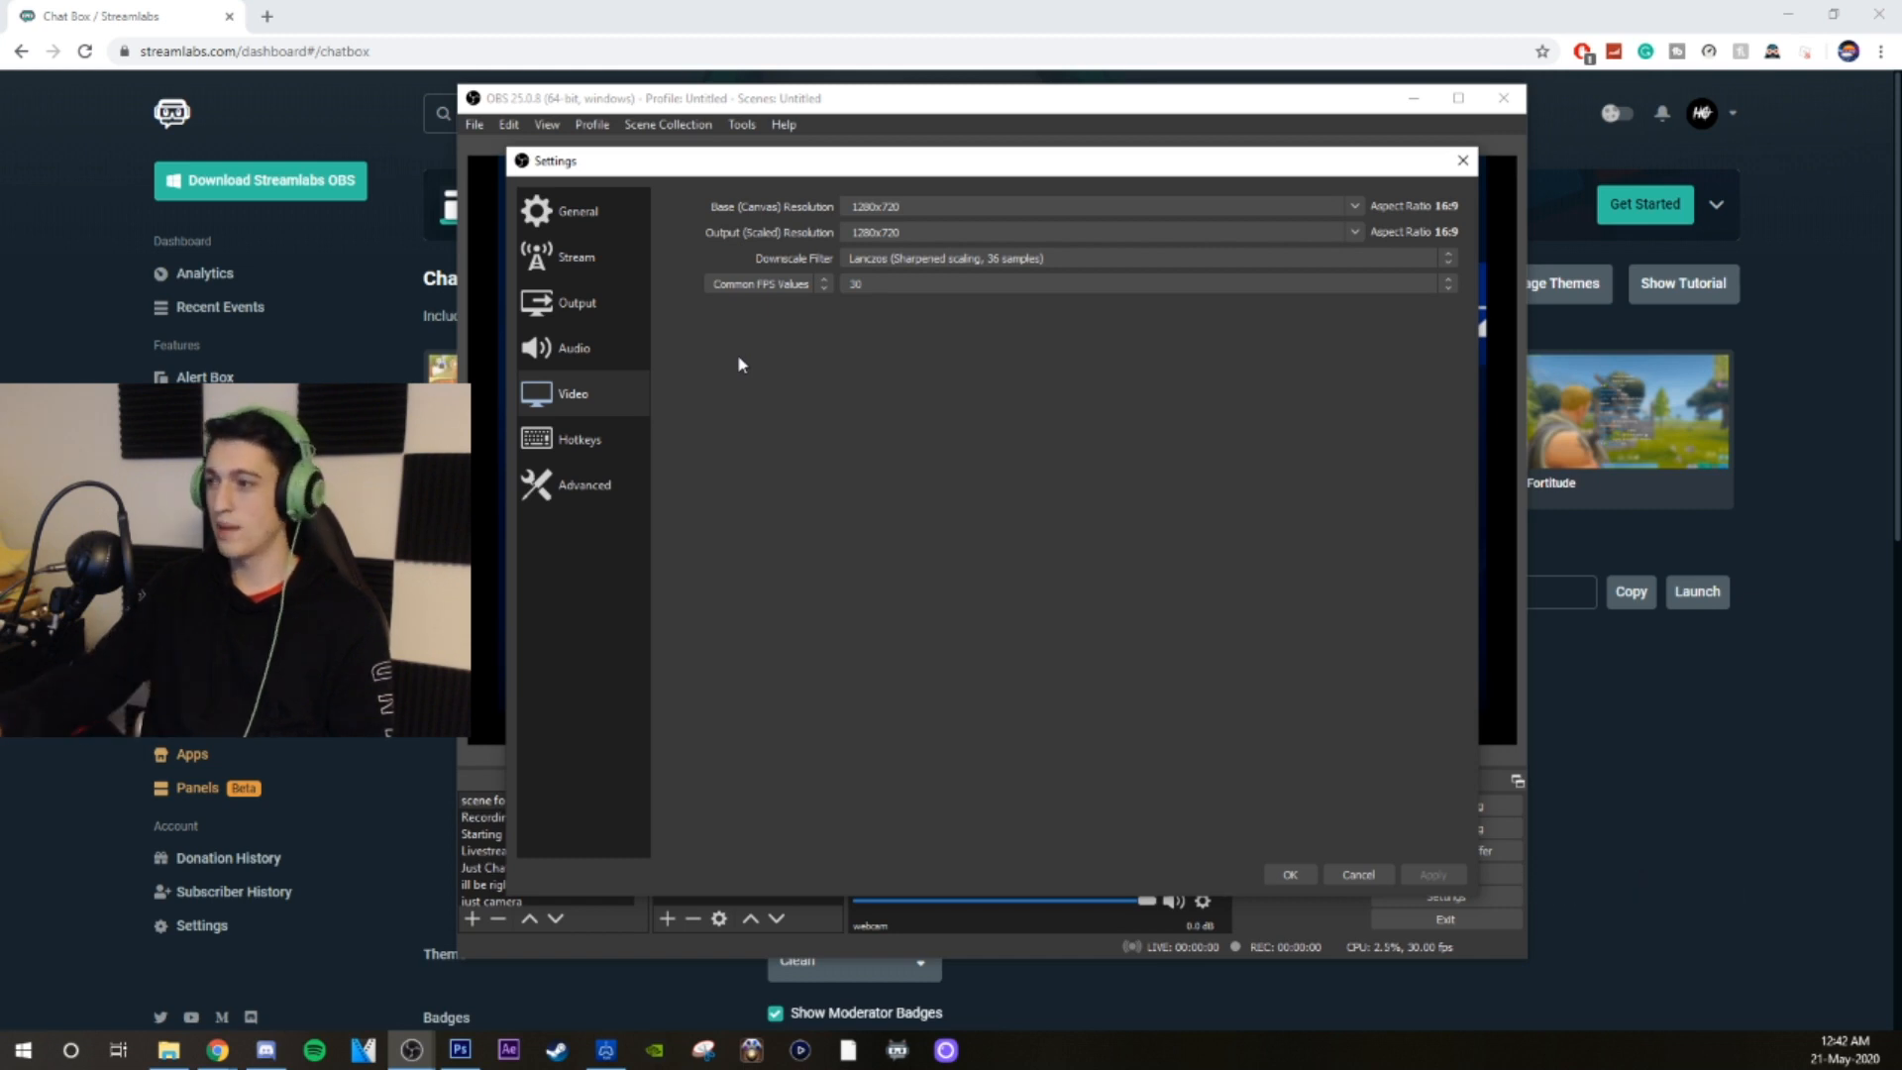
# Look through the advanced, hotkey and general settings, then accept and close the settings dialog
pyautogui.click(544, 485)
pyautogui.click(583, 438)
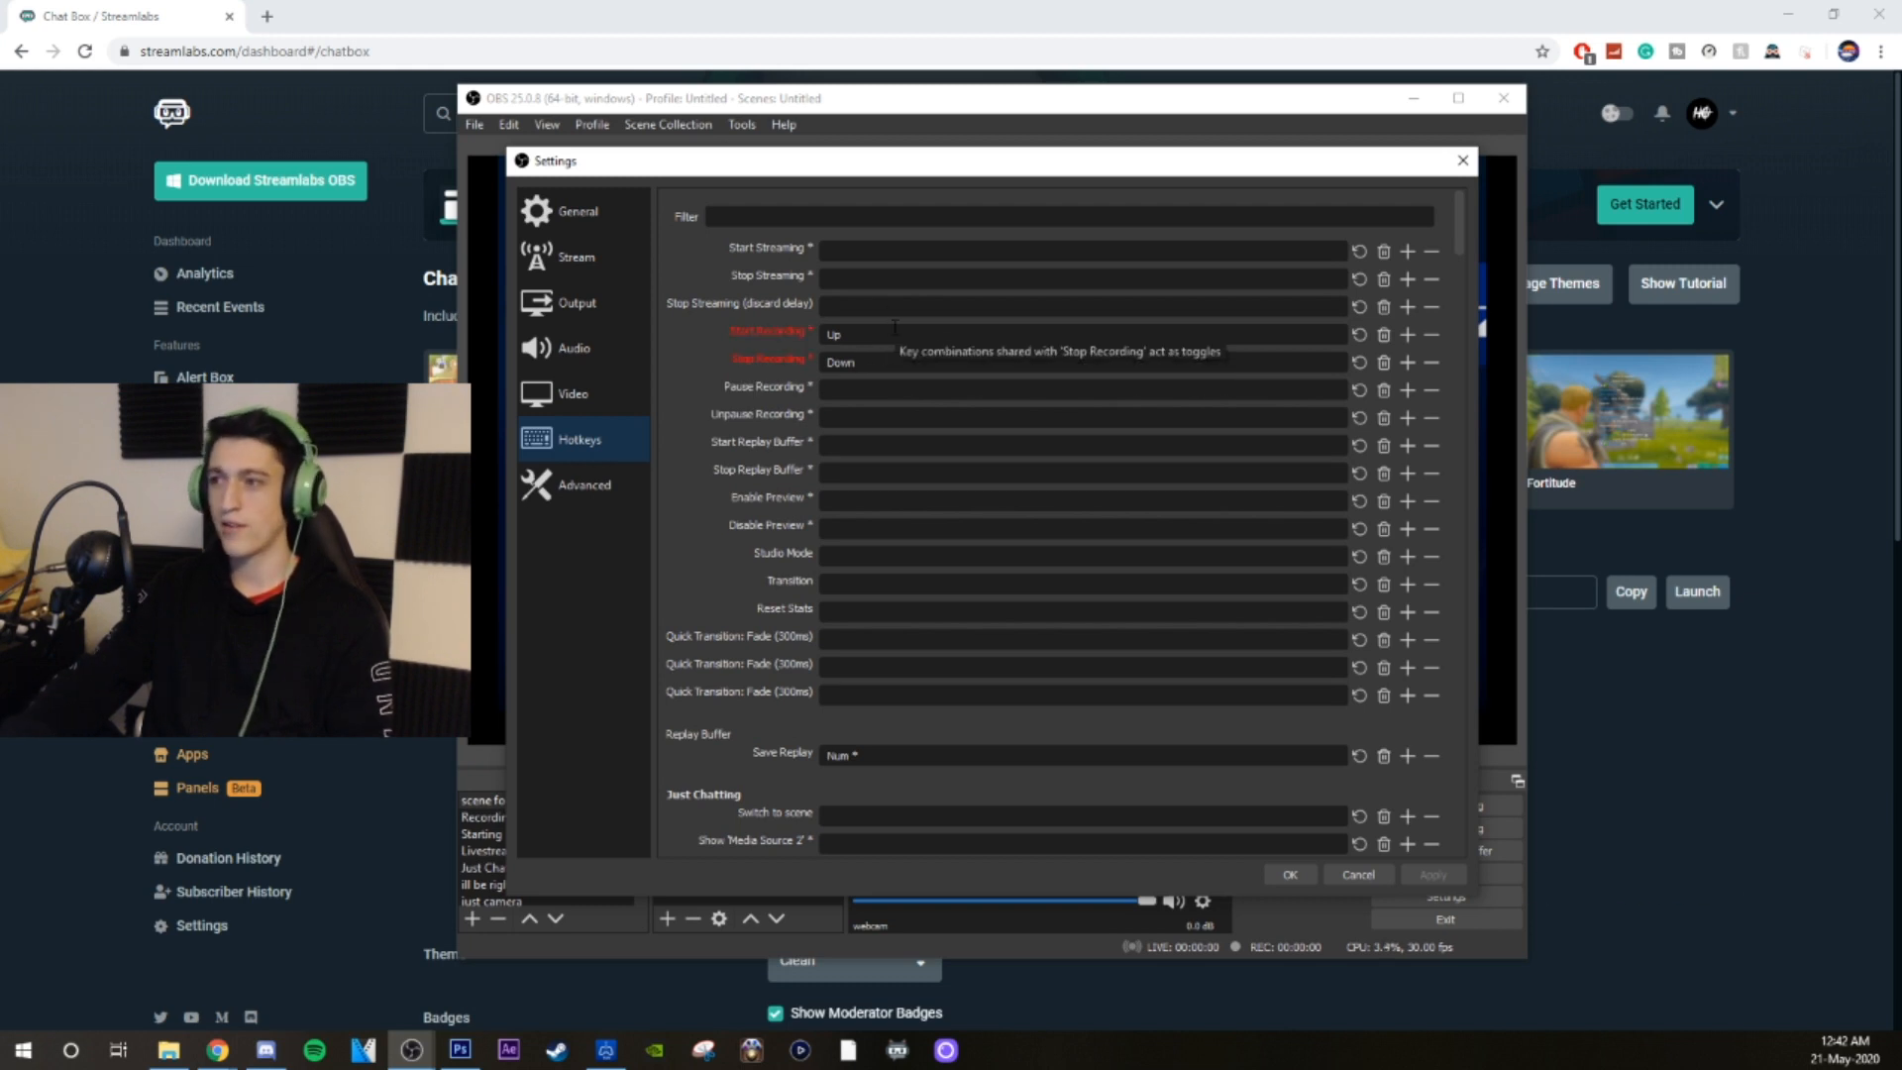
pyautogui.click(562, 396)
pyautogui.click(592, 229)
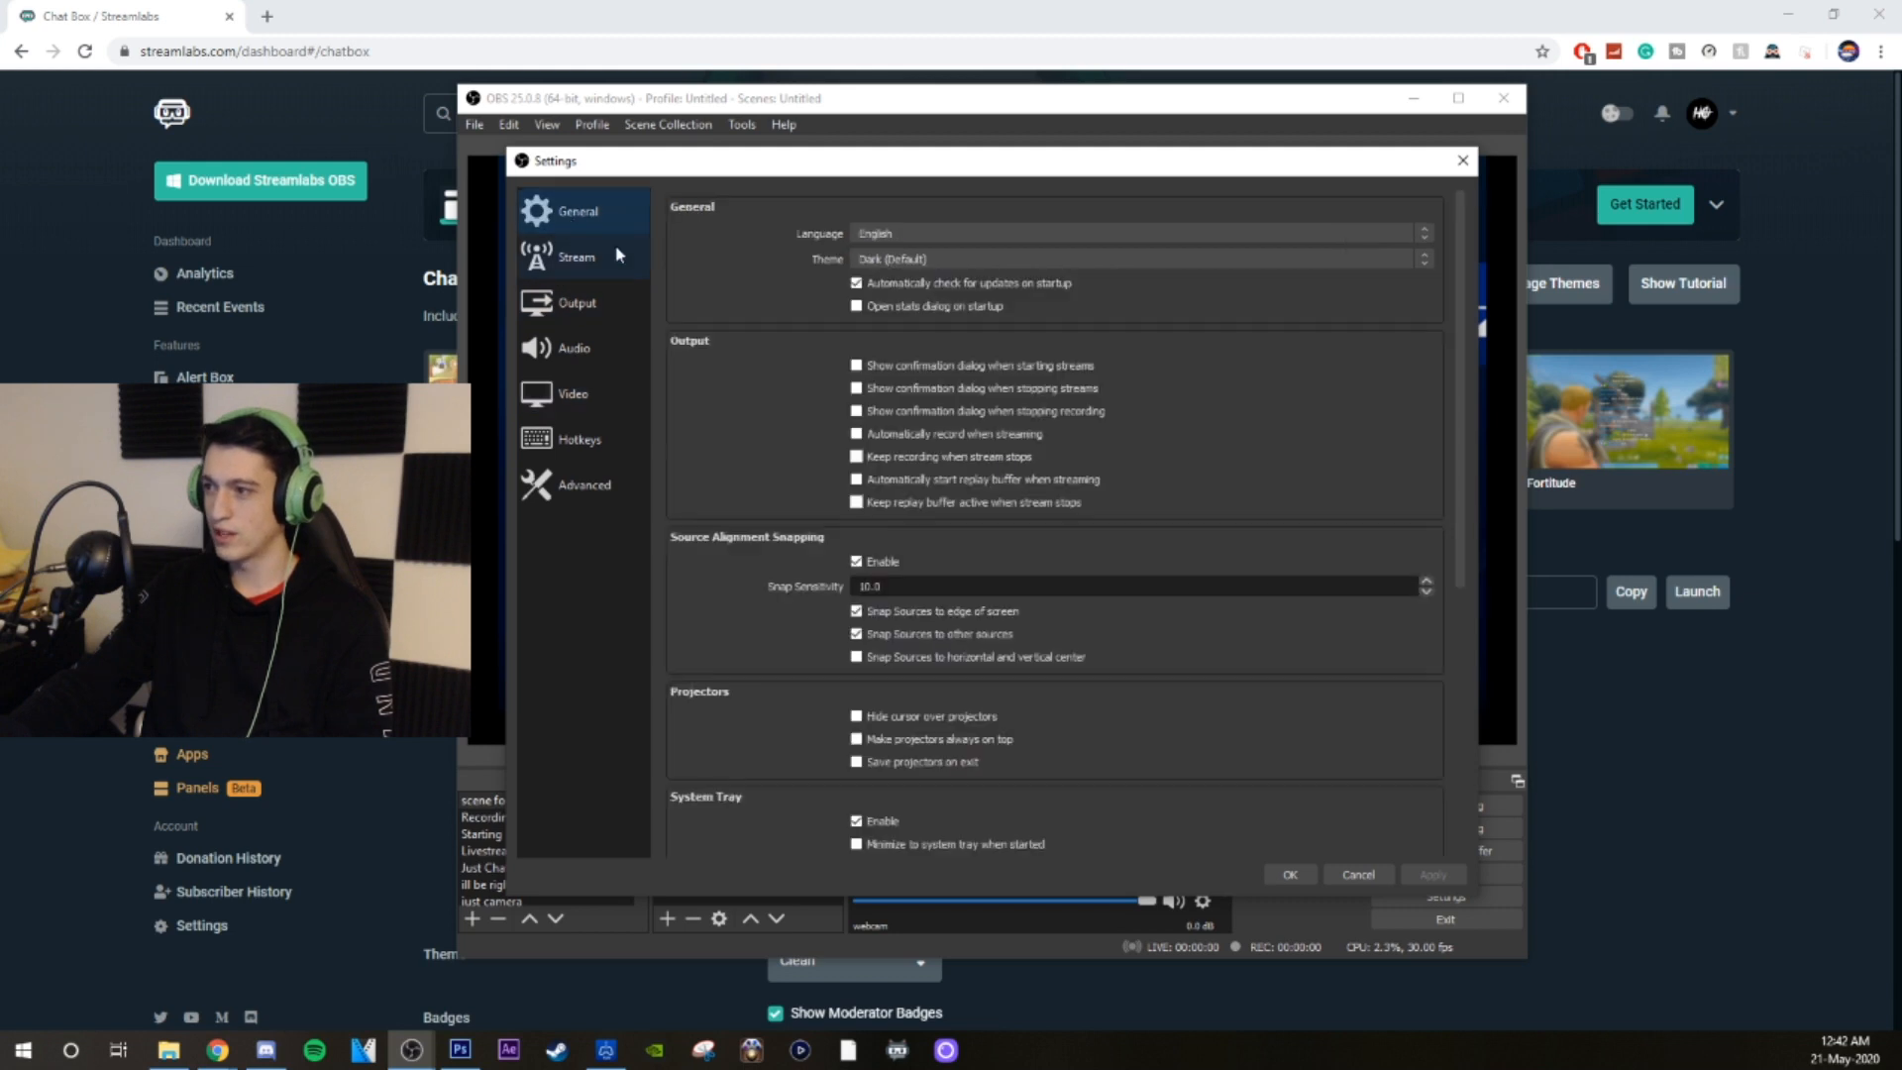
pyautogui.click(1288, 875)
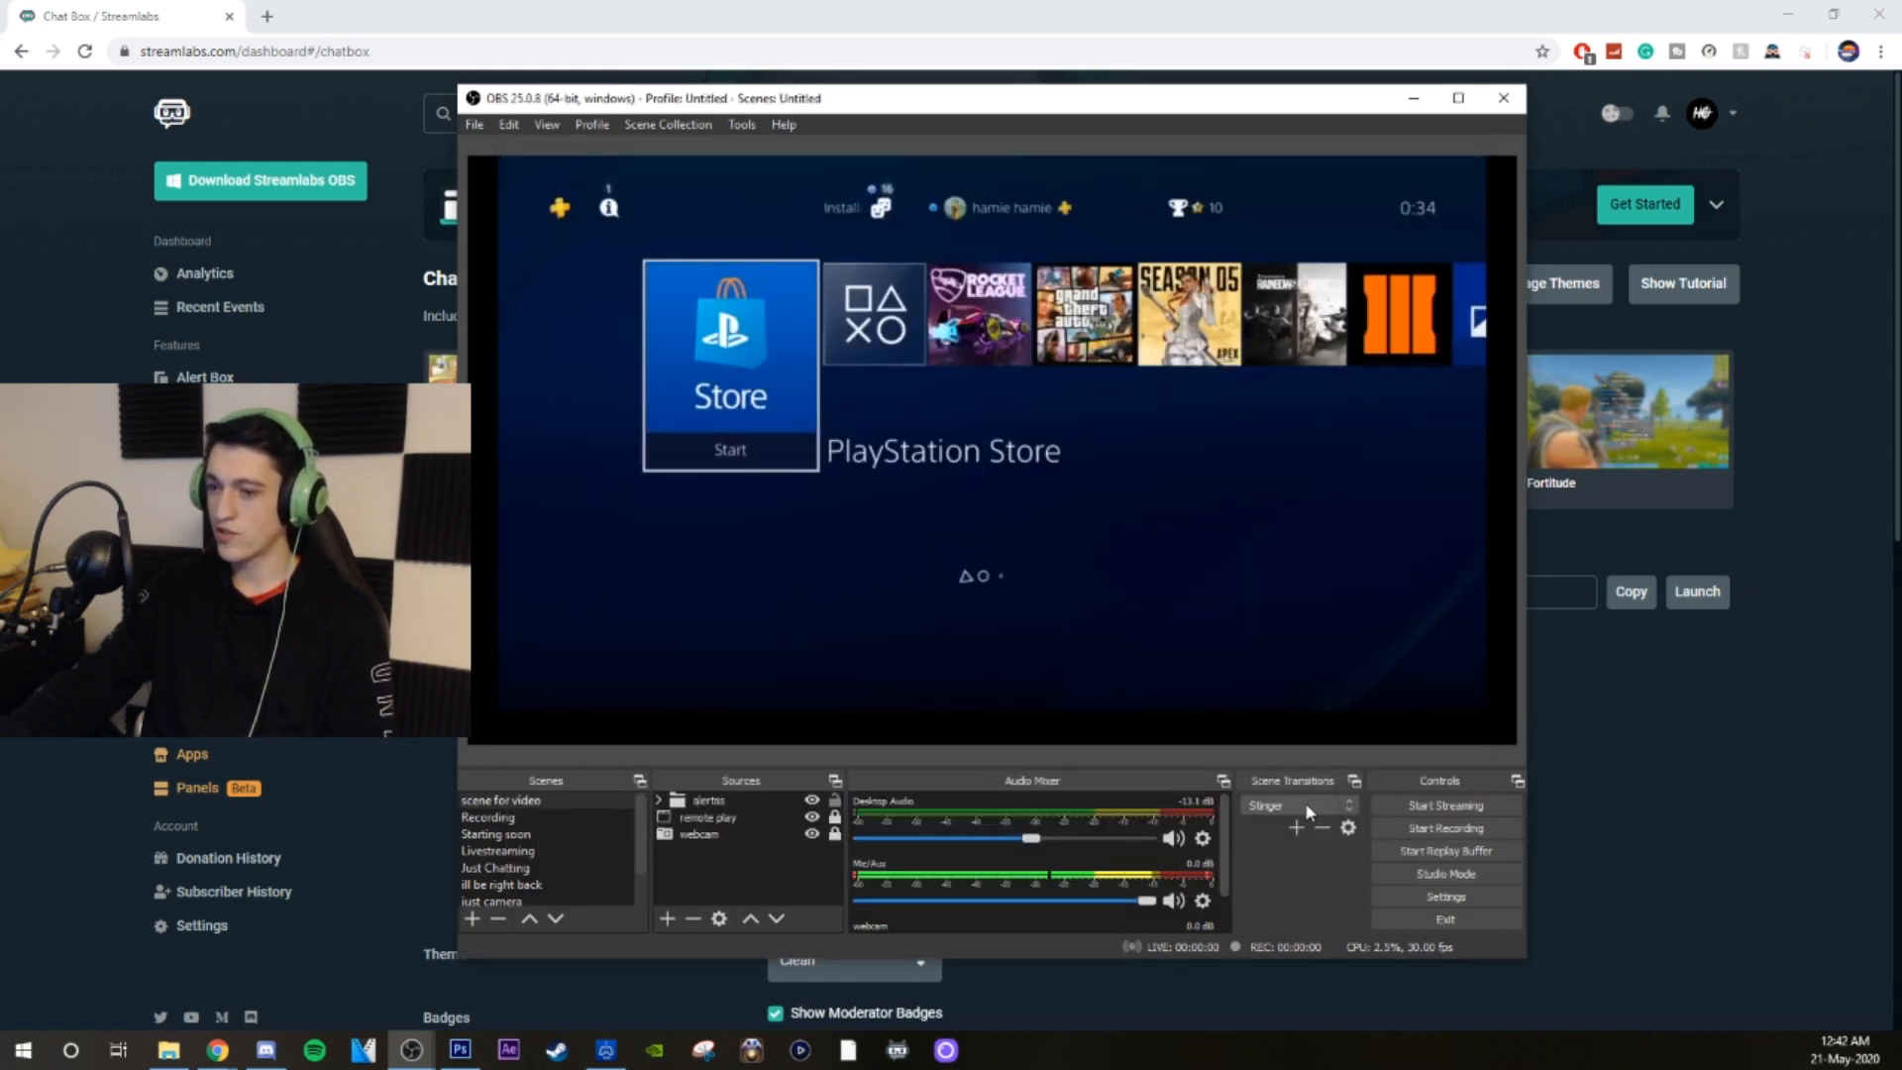
# Preview the Stinger transition by switching to the Recording scene and back to "scene for video"
pyautogui.click(557, 818)
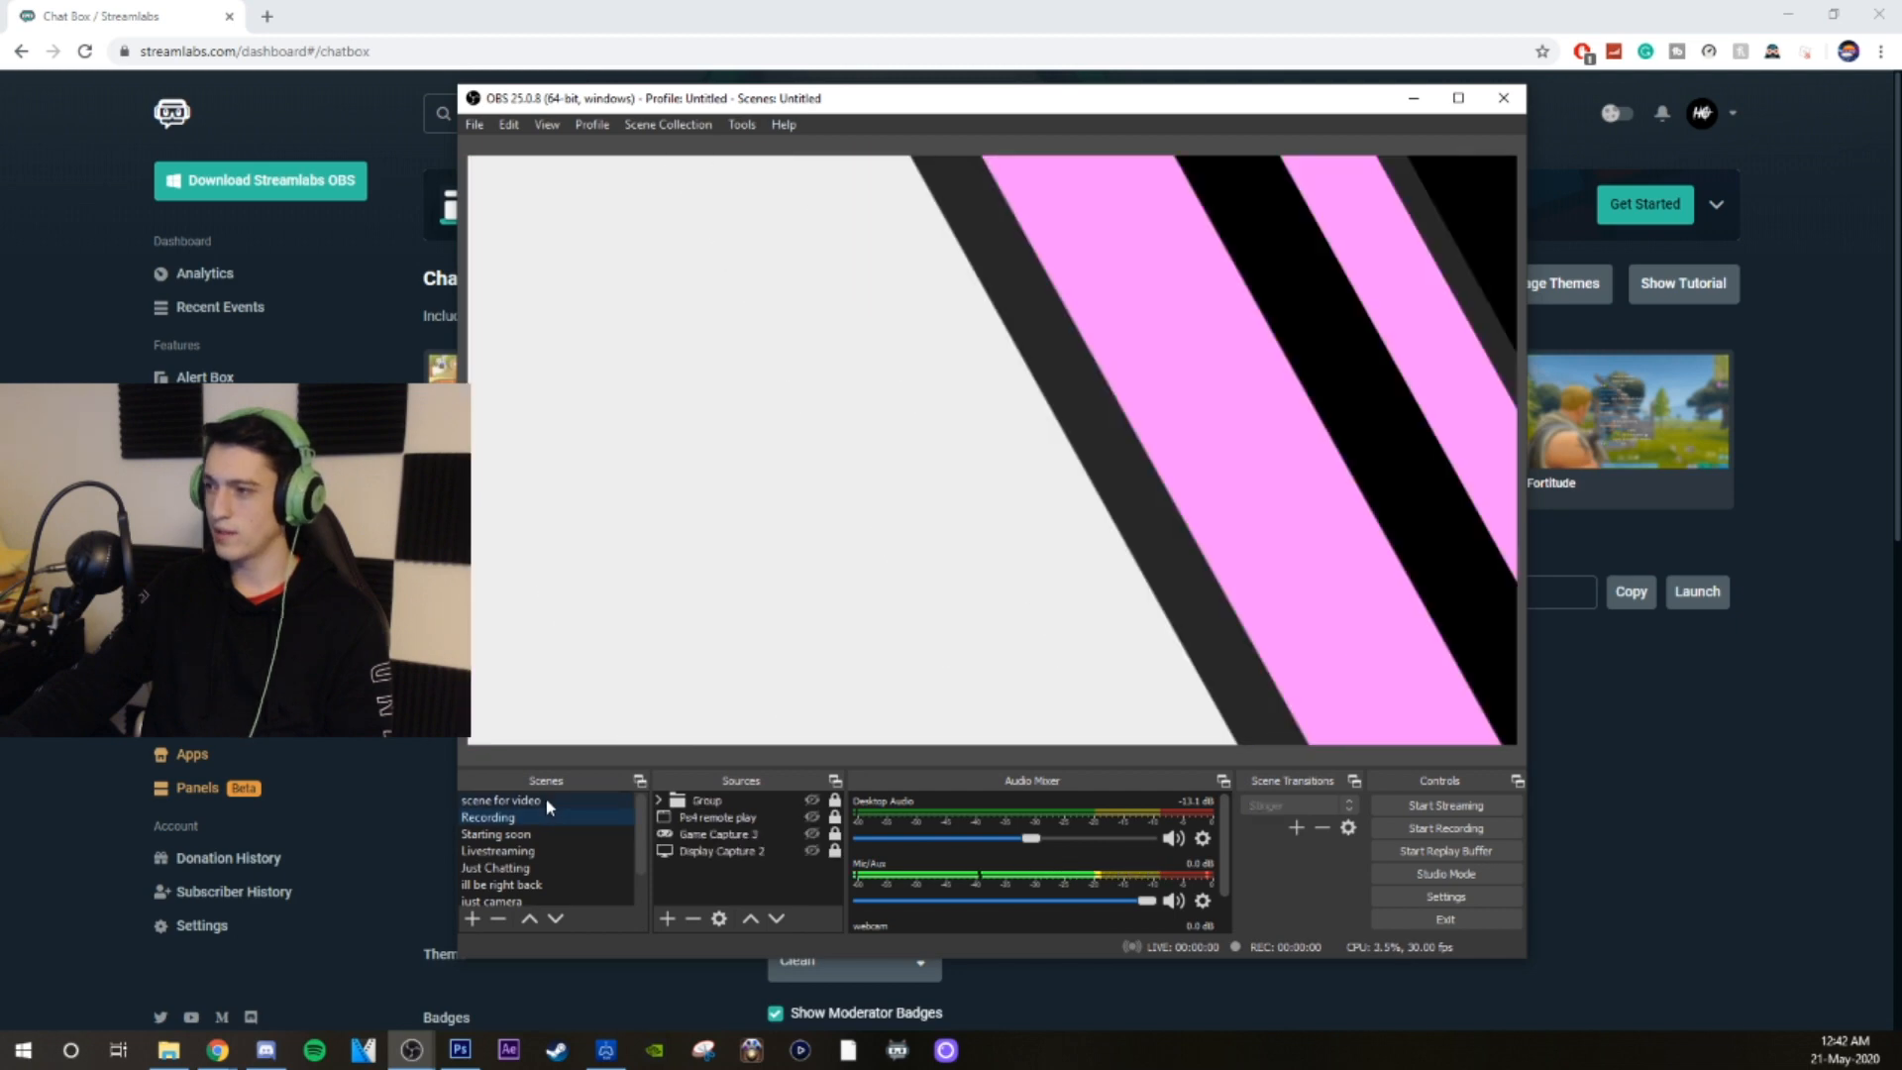
pyautogui.click(547, 802)
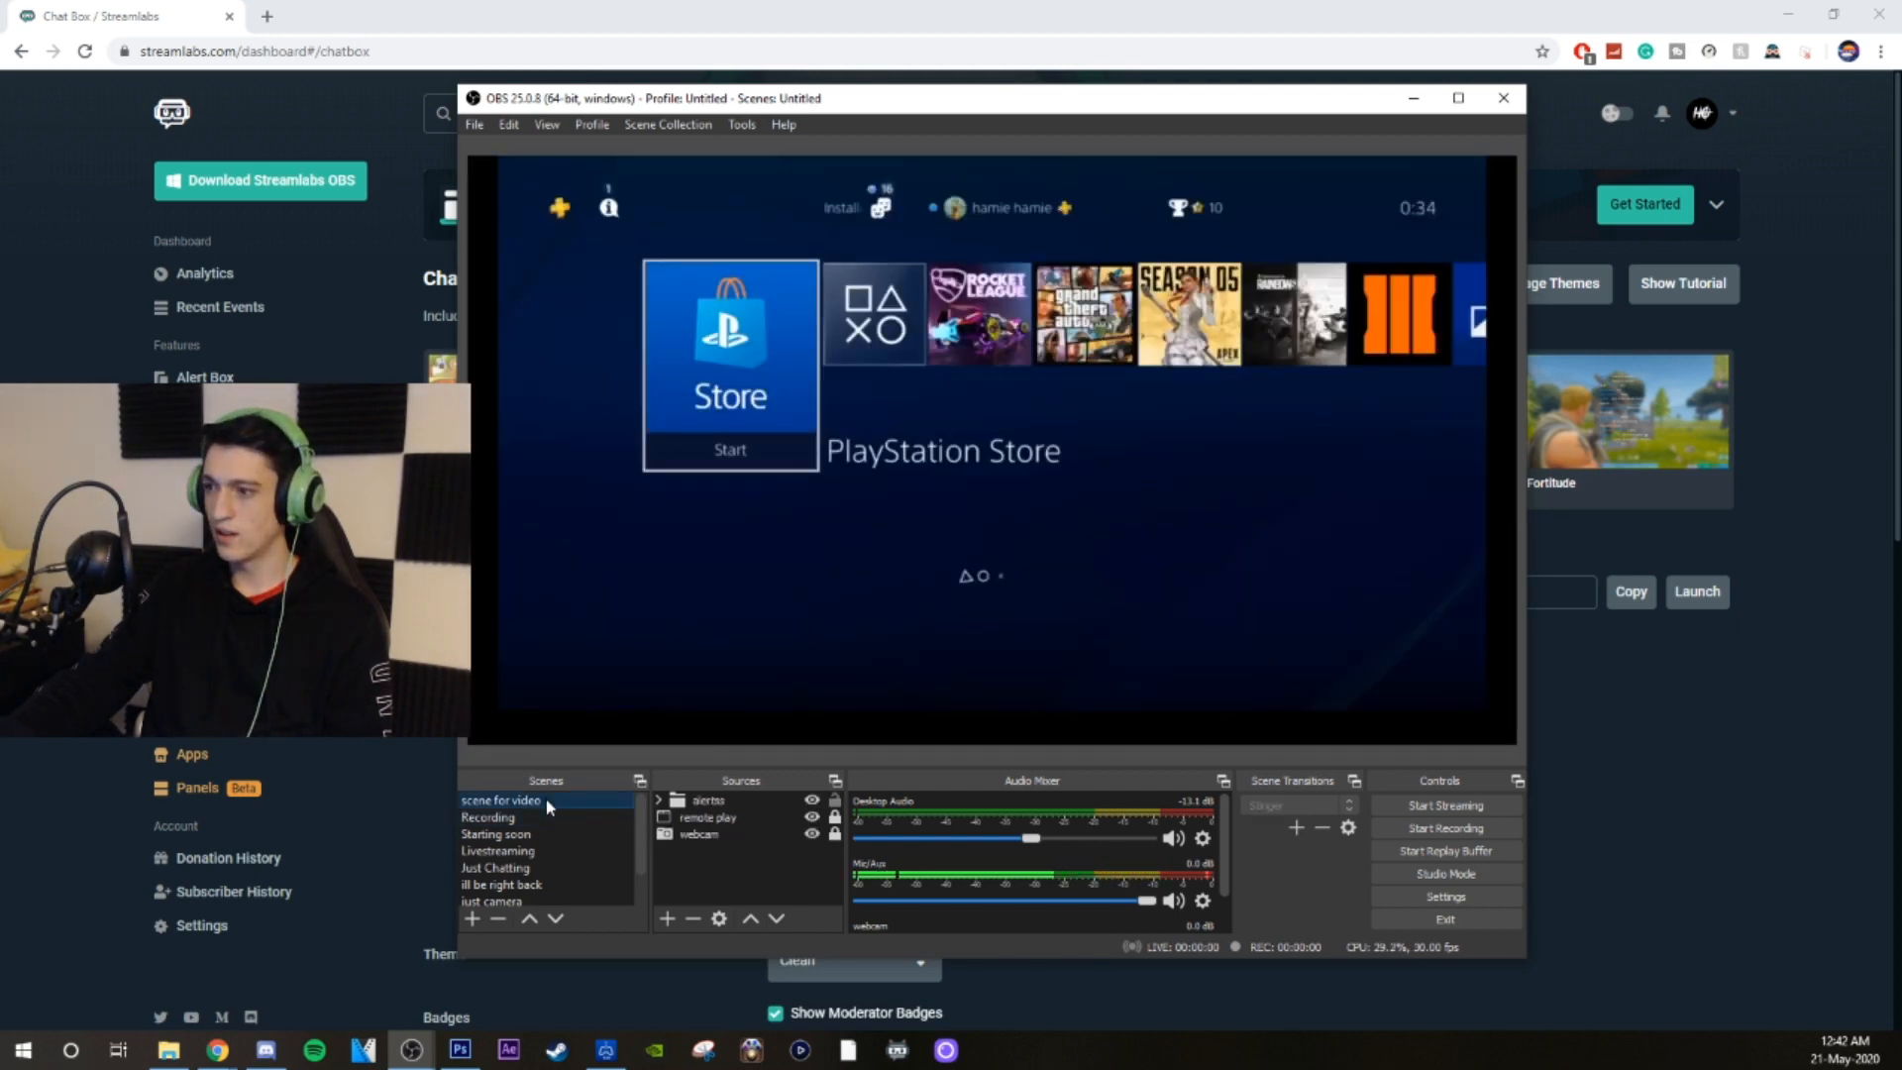